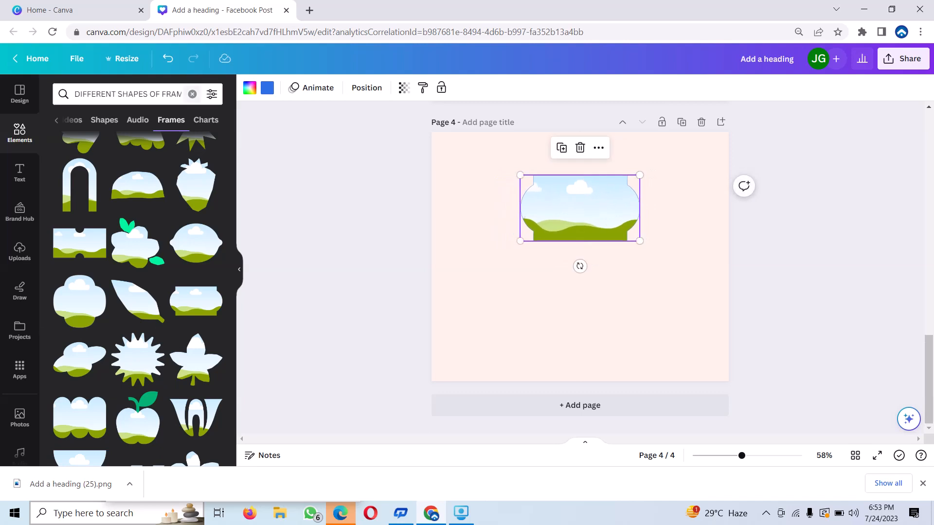
Search the elements library for "DIFFERENT SHAPES OF OUTLINE" and limit the results to graphics.
left_click(192, 94)
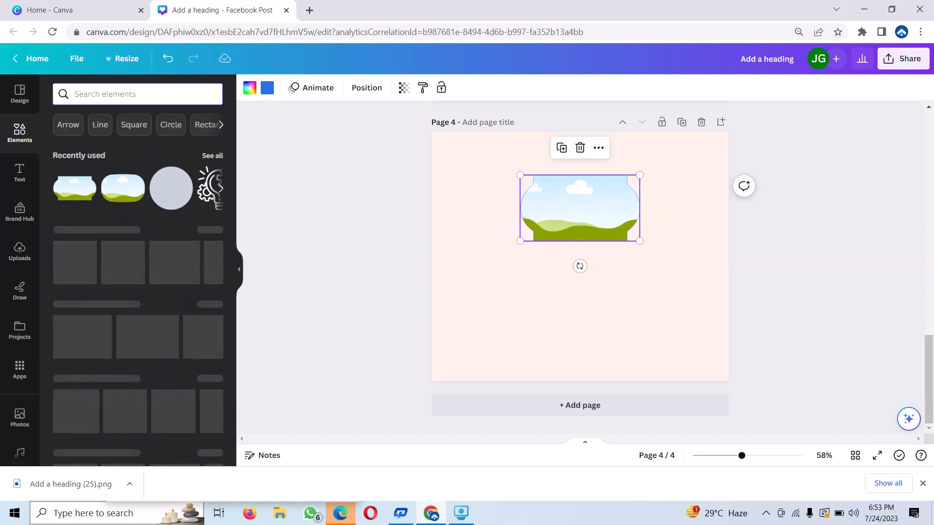
type("D")
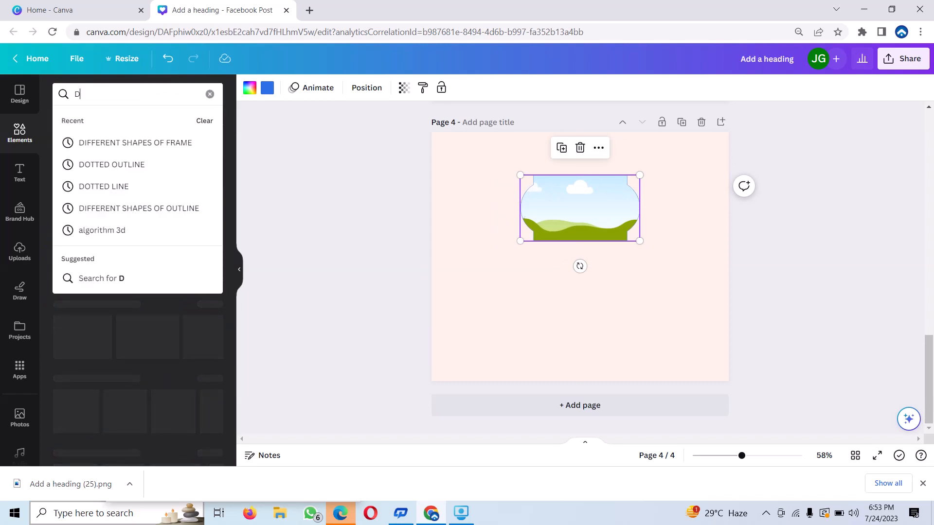
type("I")
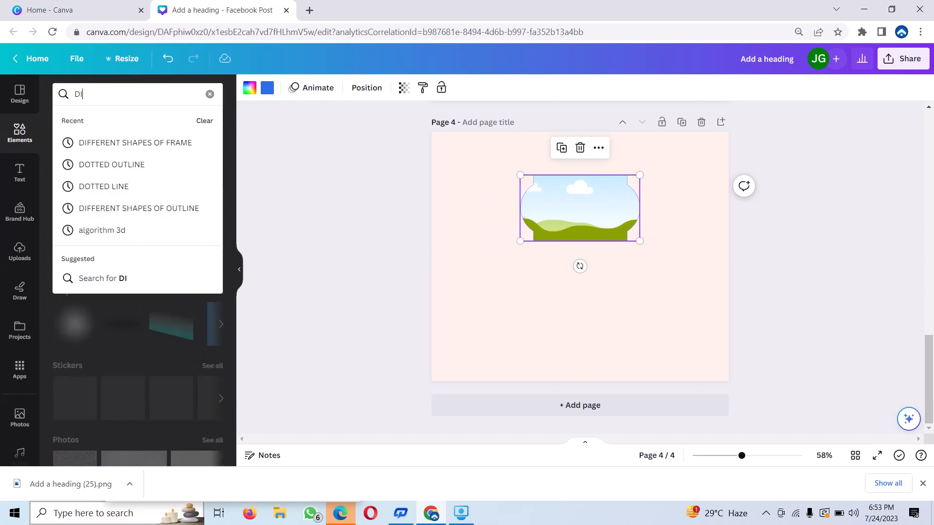
left_click(139, 208)
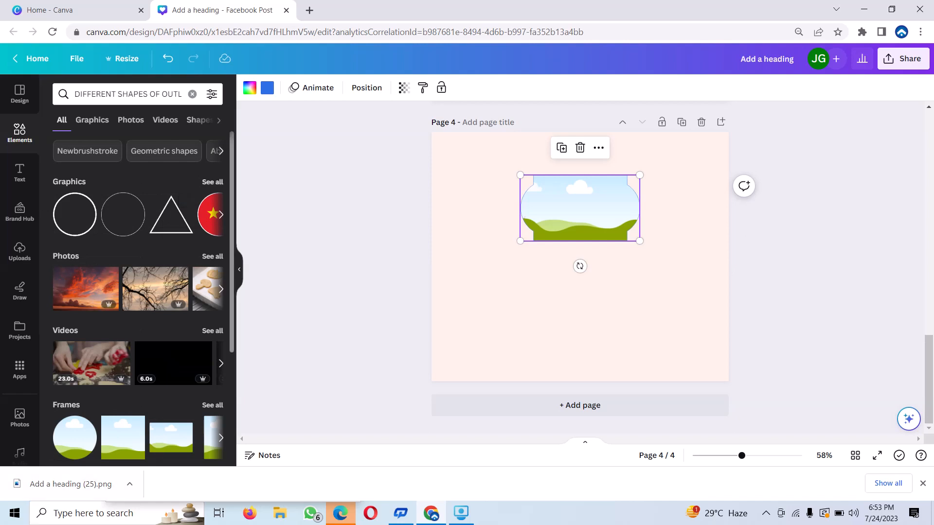
left_click(92, 120)
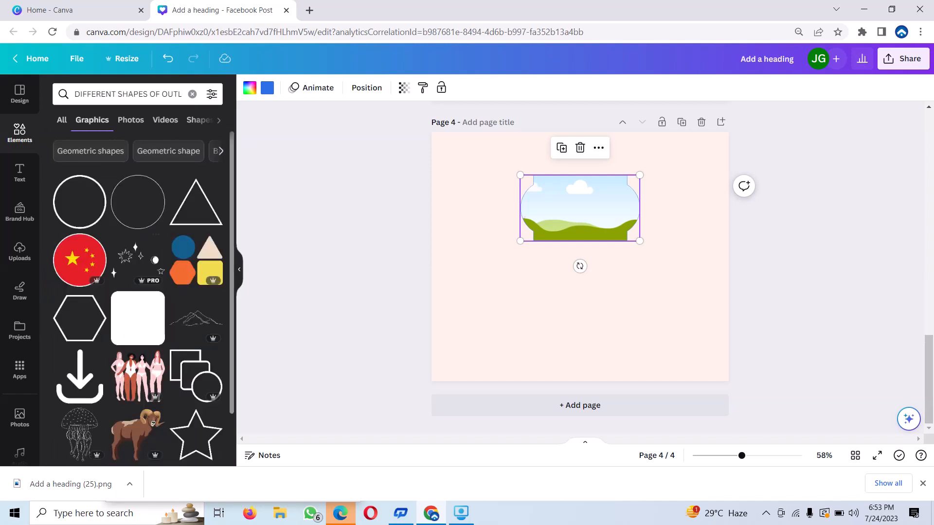
Add the red pill-shaped outline with a small circle at each end to page 4.
scroll(138, 292, "down", 1)
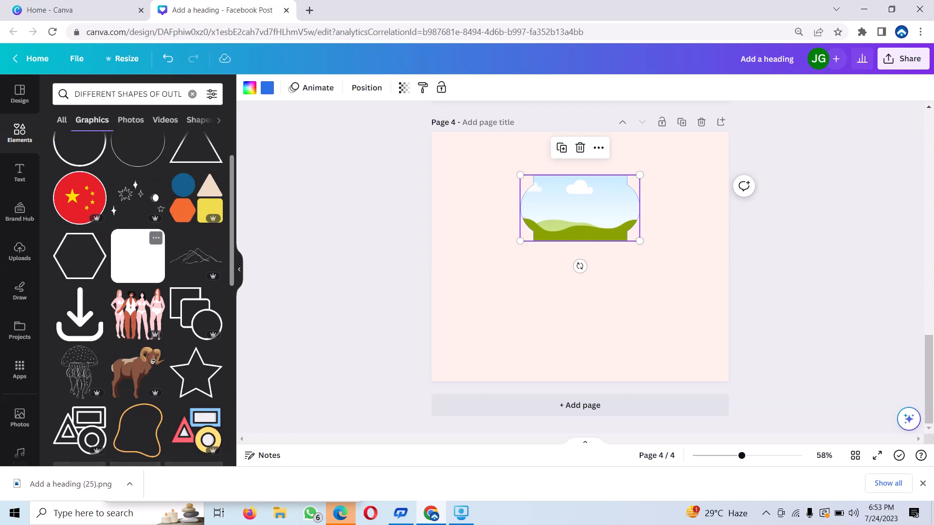
scroll(137, 292, "down", 4)
scroll(137, 292, "down", 5)
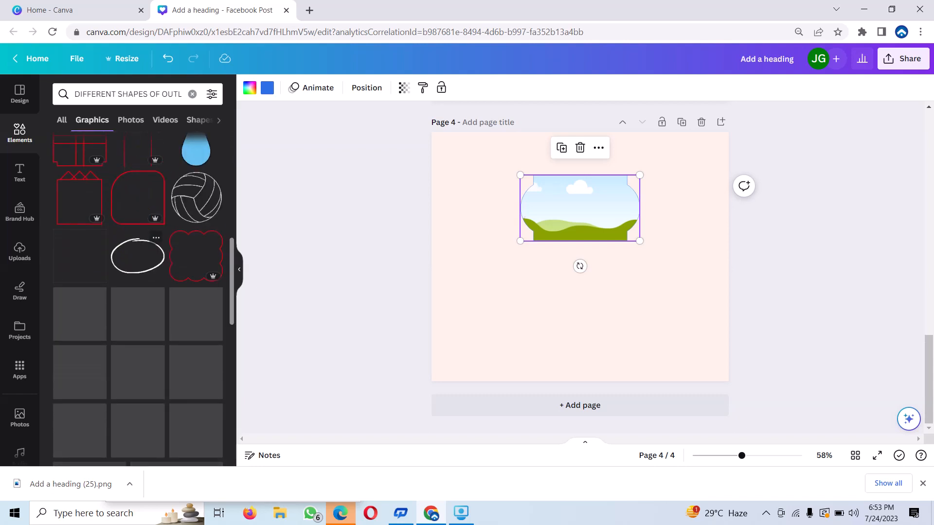
scroll(138, 292, "down", 4)
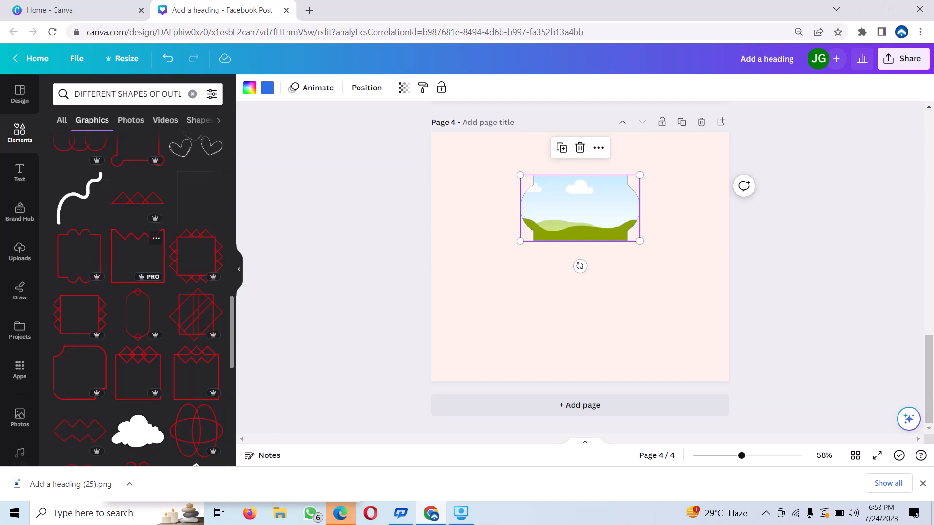
scroll(138, 258, "down", 8)
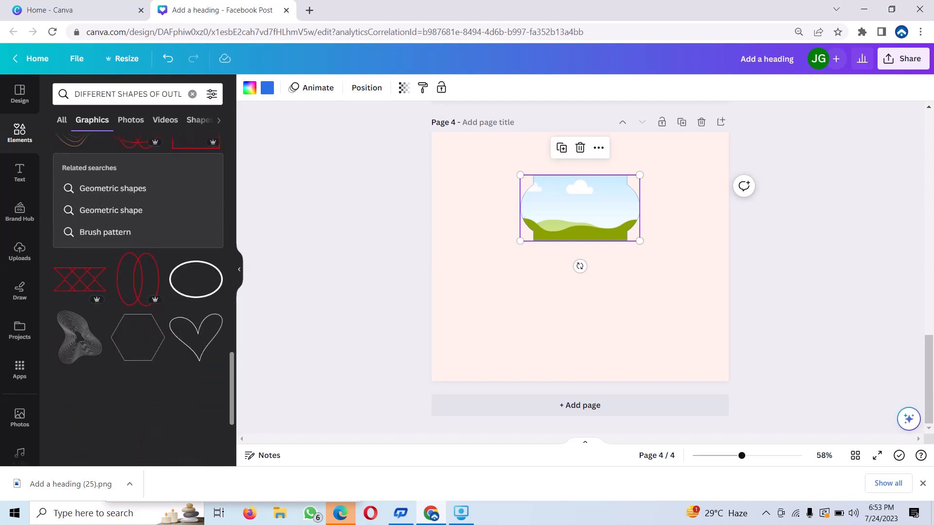
scroll(137, 267, "down", 10)
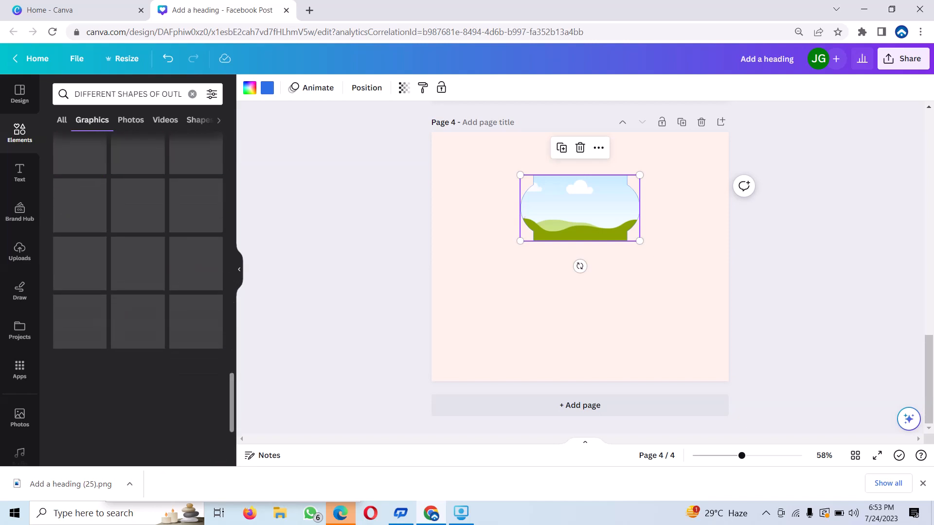
scroll(141, 253, "up", 1)
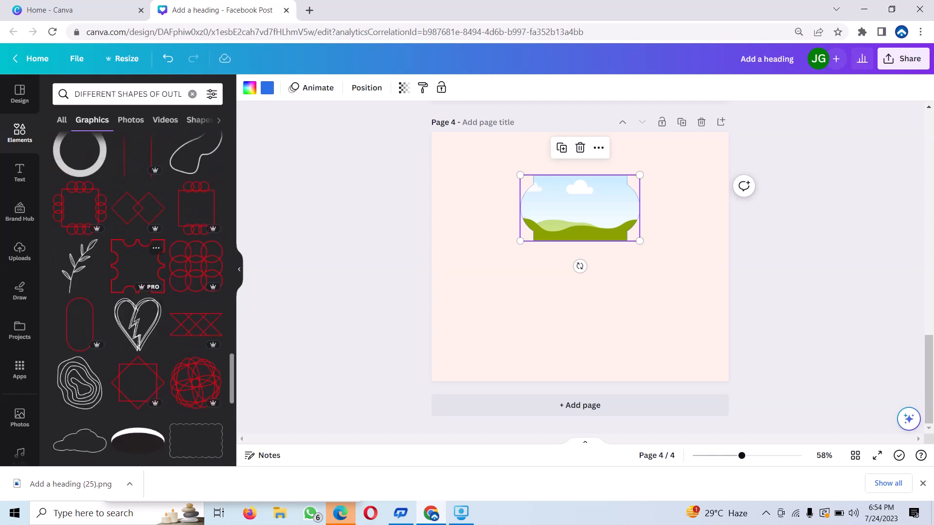
scroll(55, 463, "down", 5)
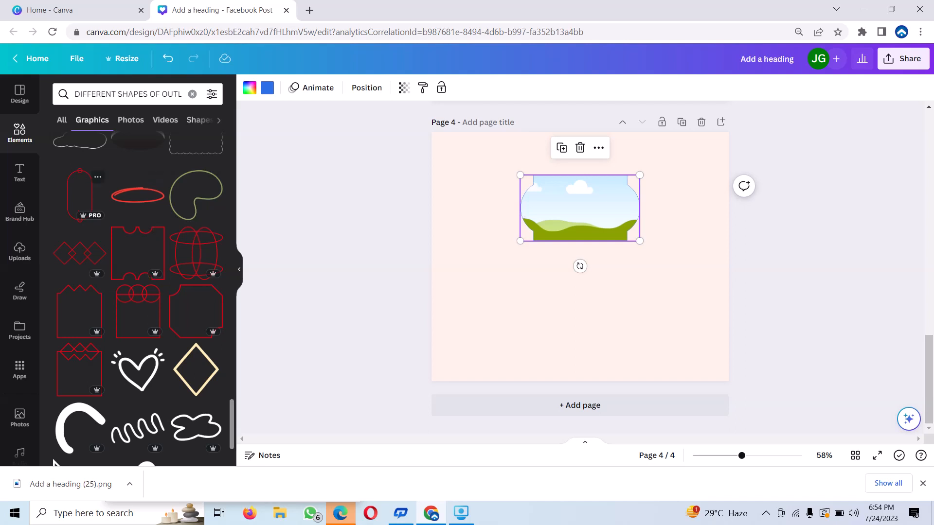
left_click(79, 195)
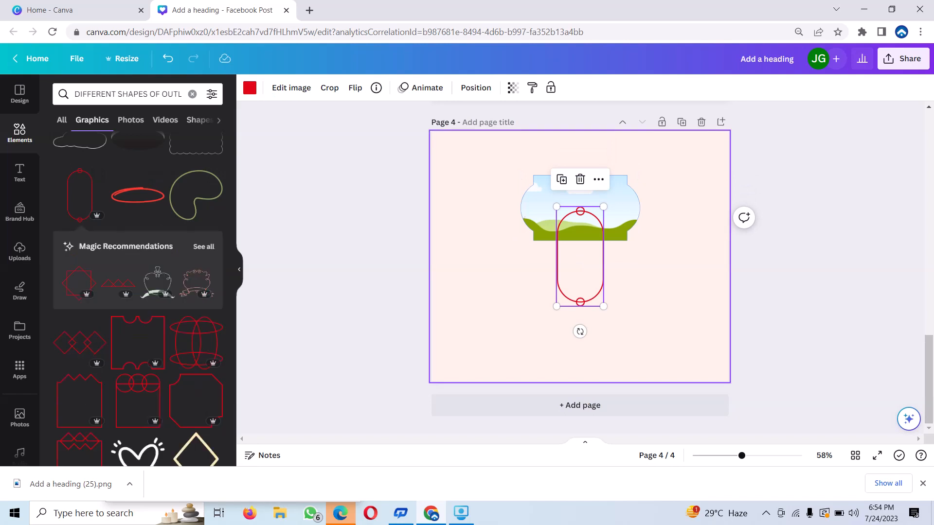
Rotate the red outline to horizontal, then enlarge and centre it so it closely surrounds the picture frame.
left_click_drag(580, 331, 452, 273)
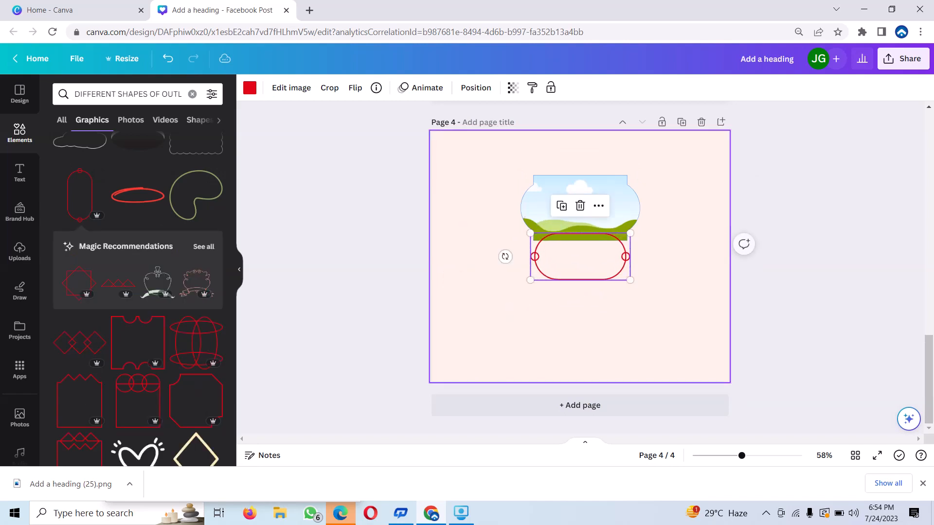
left_click_drag(531, 281, 576, 208)
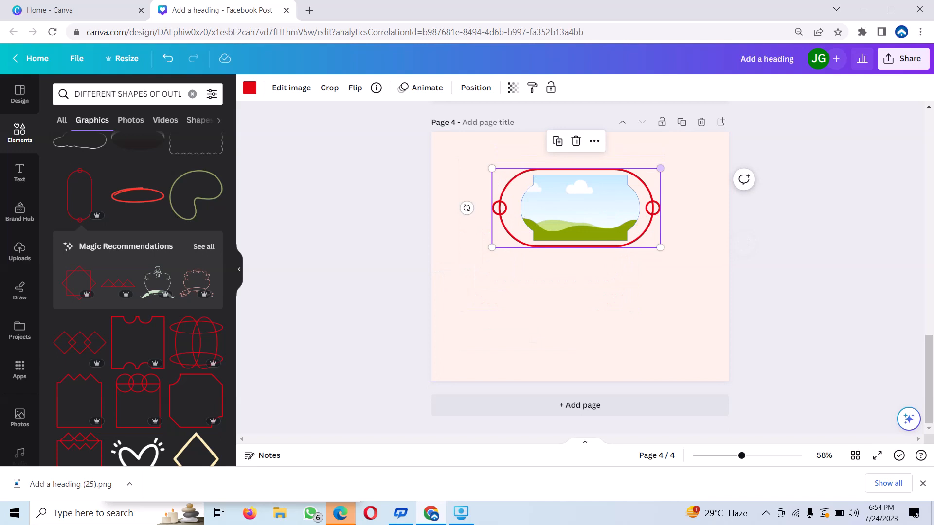
left_click_drag(660, 168, 646, 176)
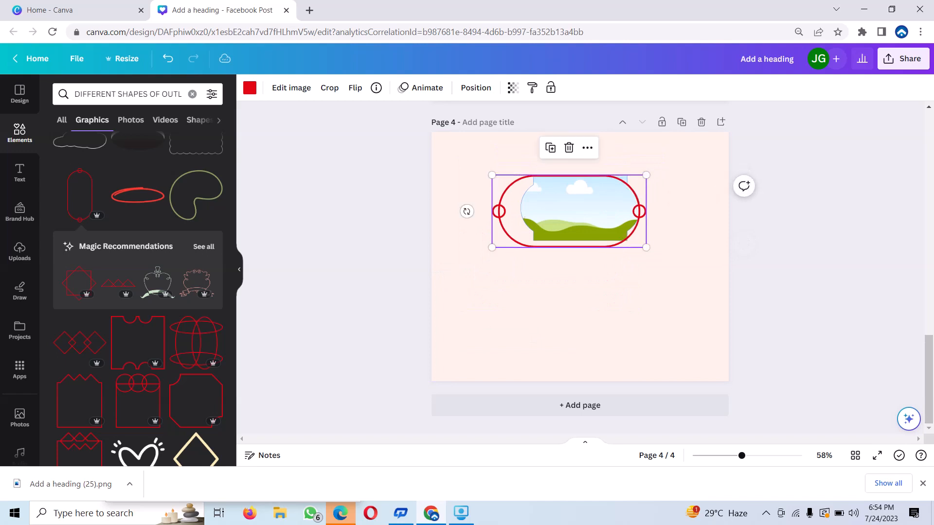
left_click_drag(569, 211, 581, 207)
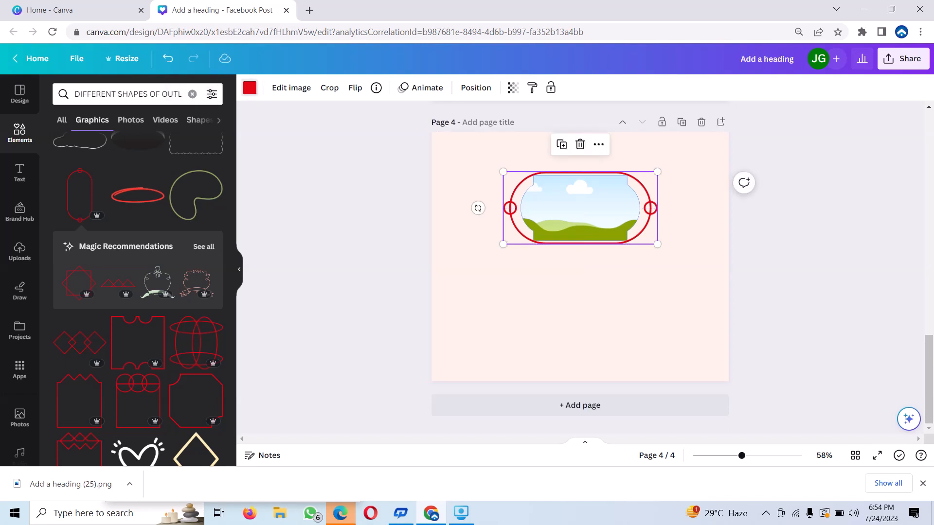
Recolour the pill-shaped outline with the bright green from the document colours.
left_click(250, 87)
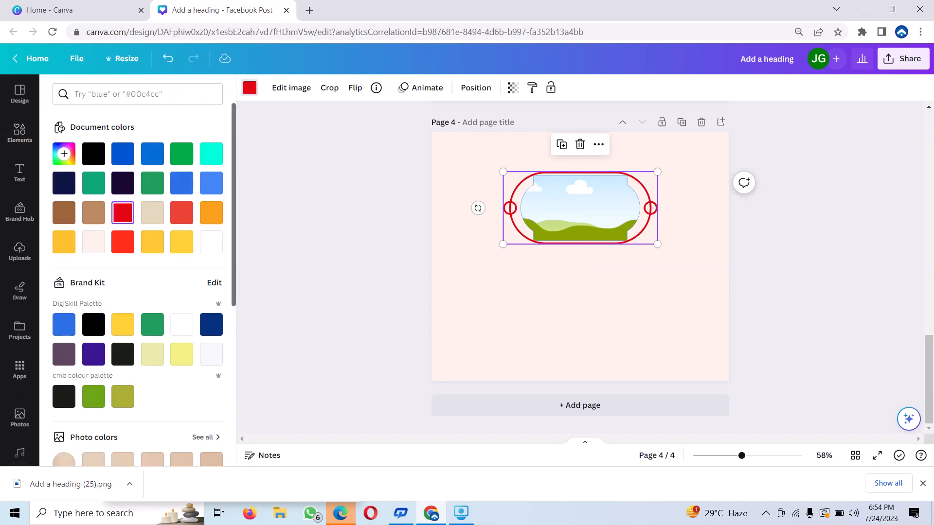
left_click(181, 153)
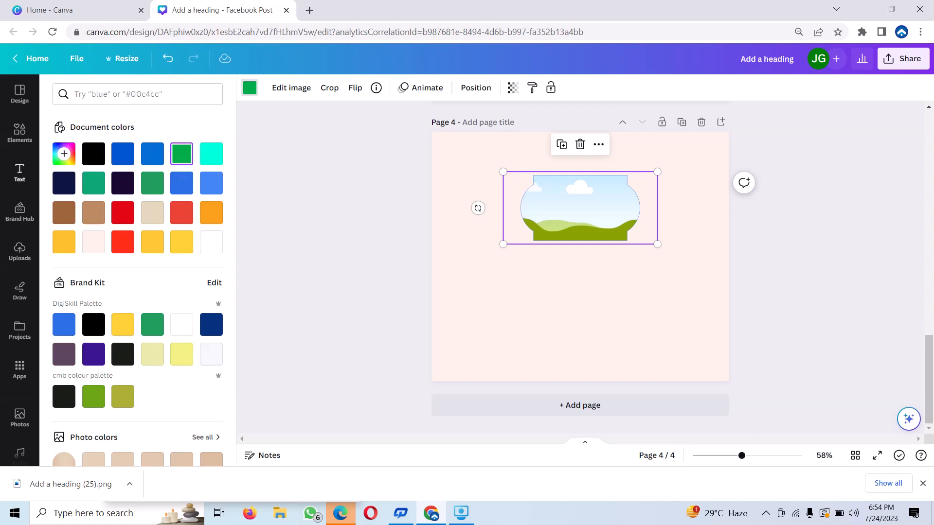
Search the elements library for "WOMAN SEE THE LAPTOP".
left_click(20, 133)
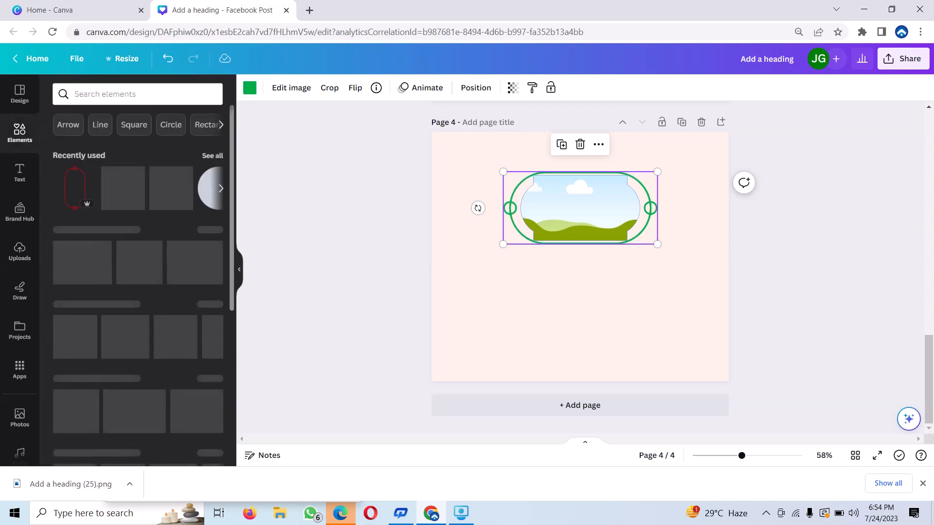
left_click(140, 94)
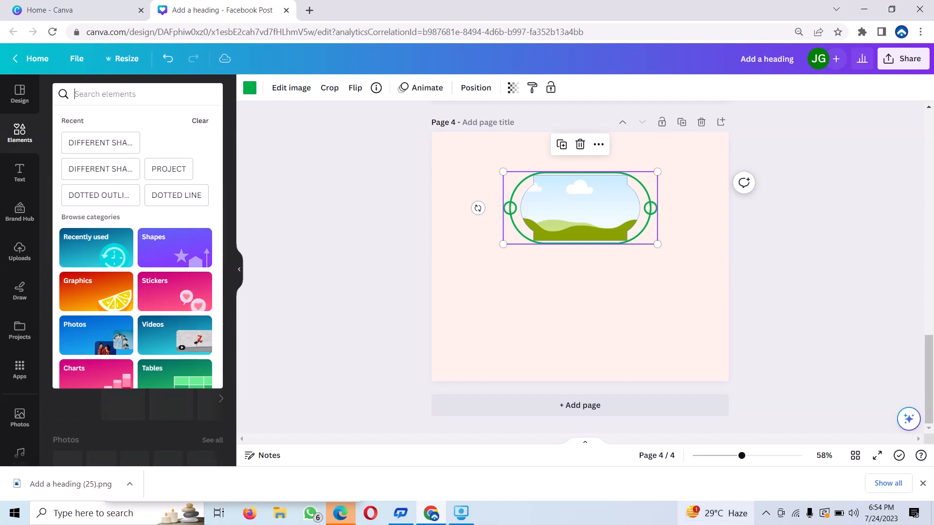
type("WOMA")
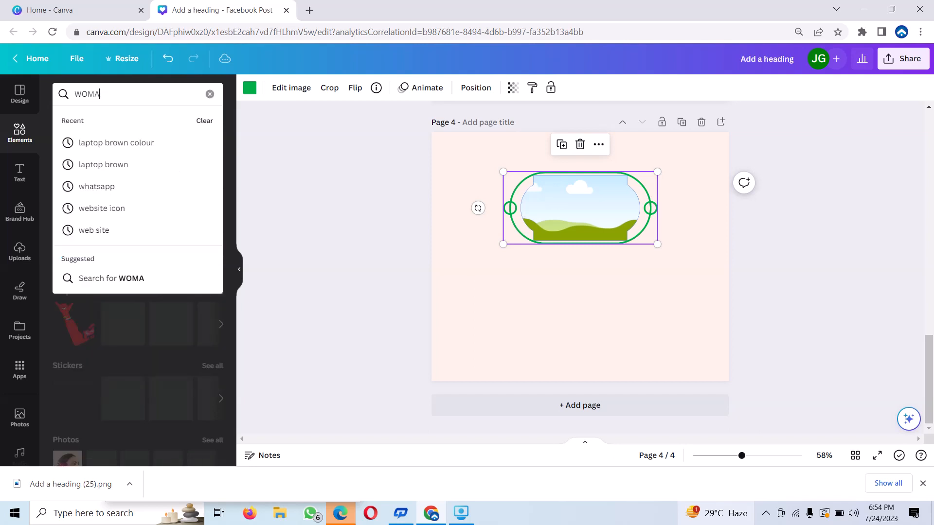
type("N SEE")
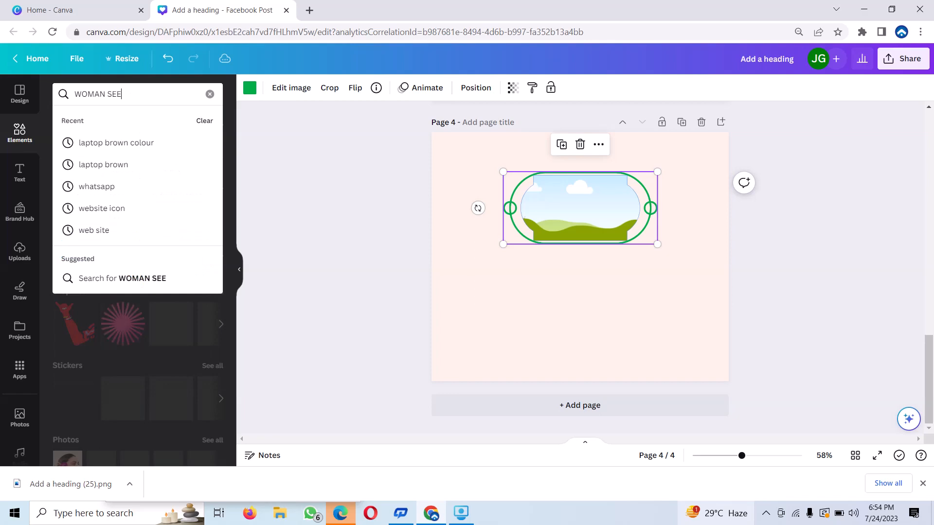
type(" TH")
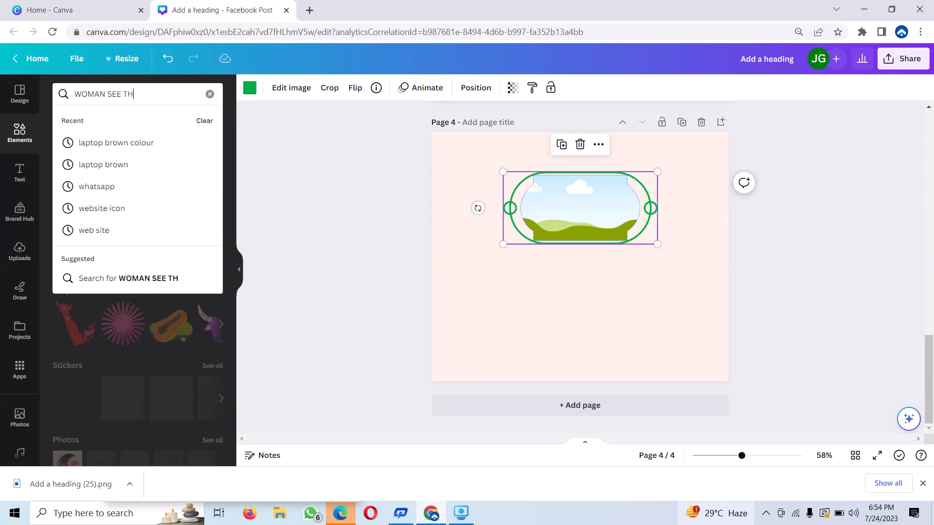
type("E L")
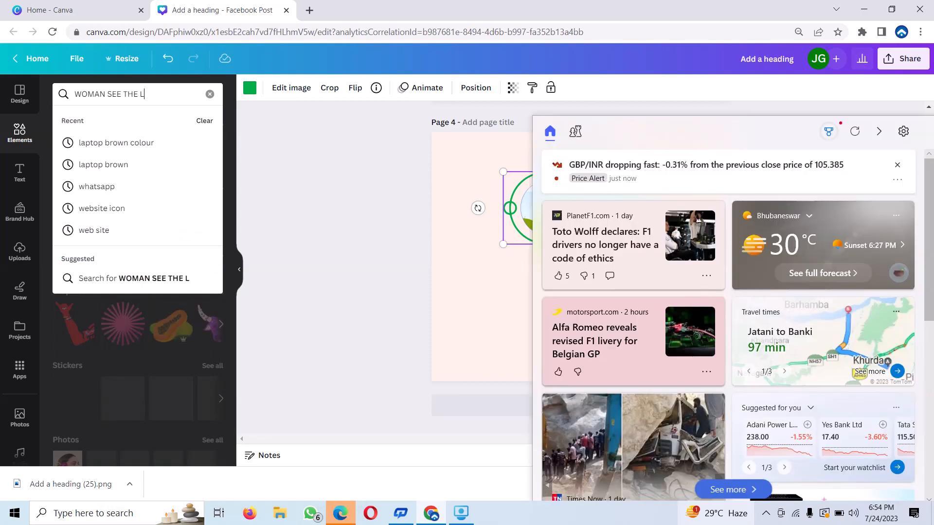
type("APT")
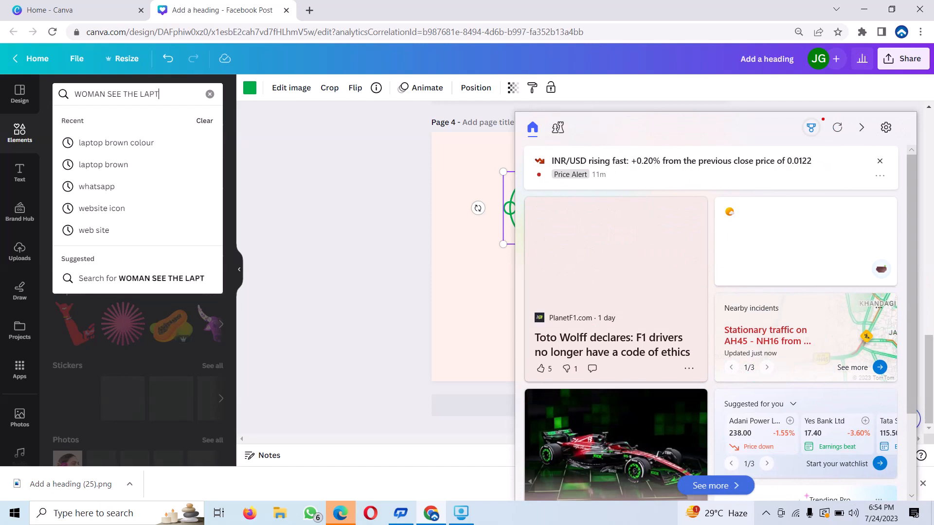
type("OP")
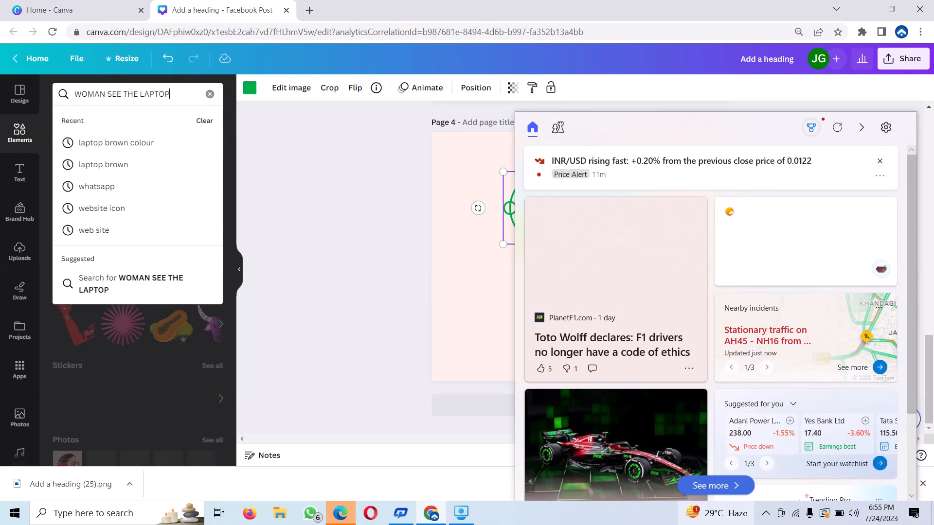
key("Return")
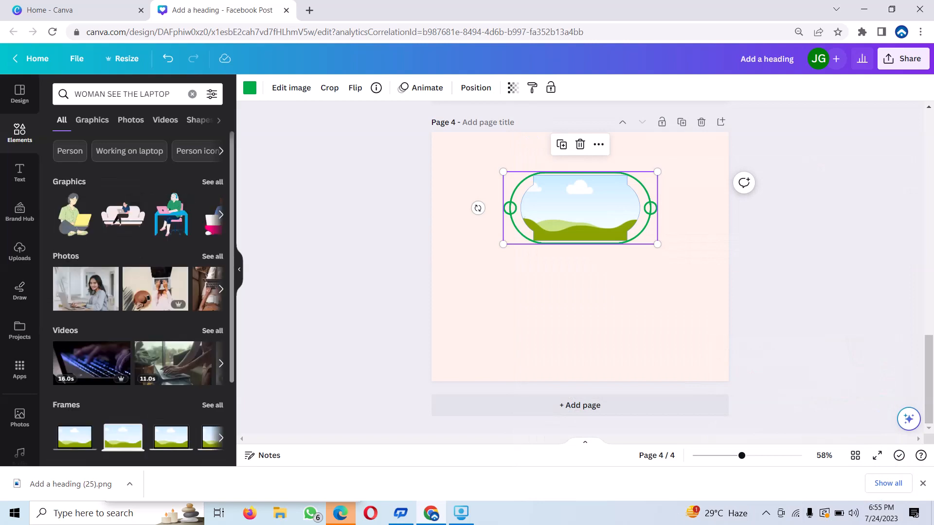
Browse all matching photos and add the one of the smiling woman with a headset at a dark laptop to page 4.
left_click(221, 289)
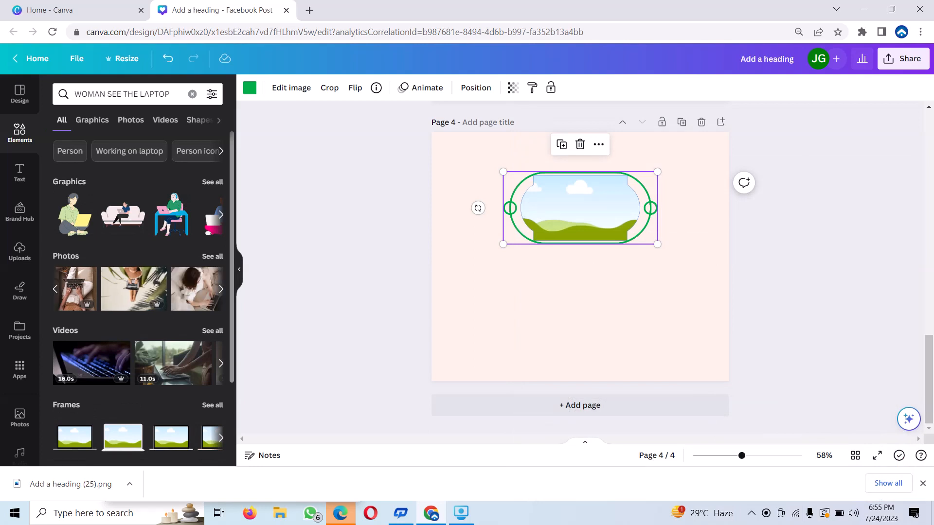
left_click(221, 289)
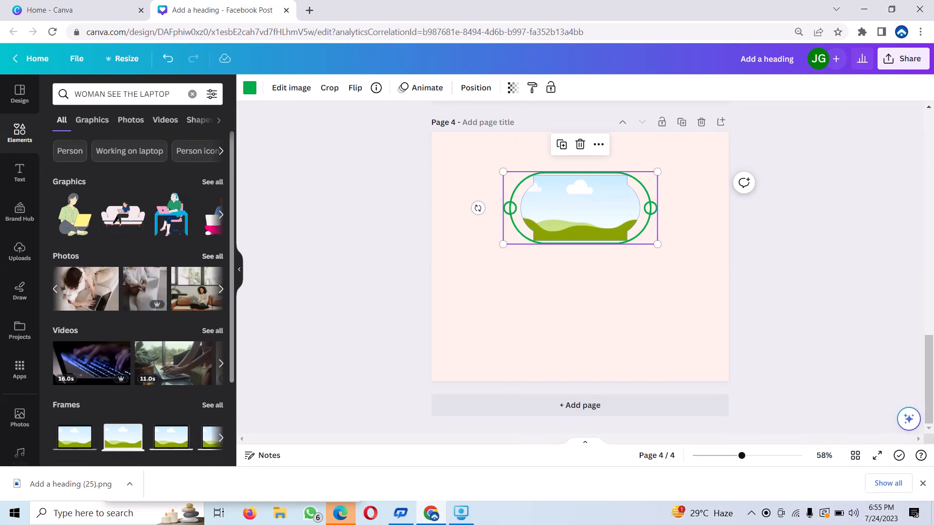
left_click(213, 256)
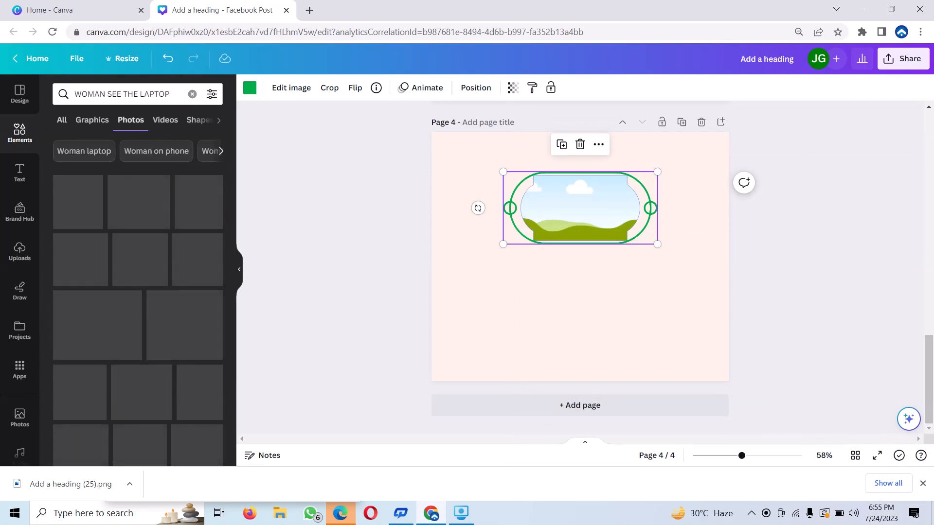
scroll(138, 292, "down", 5)
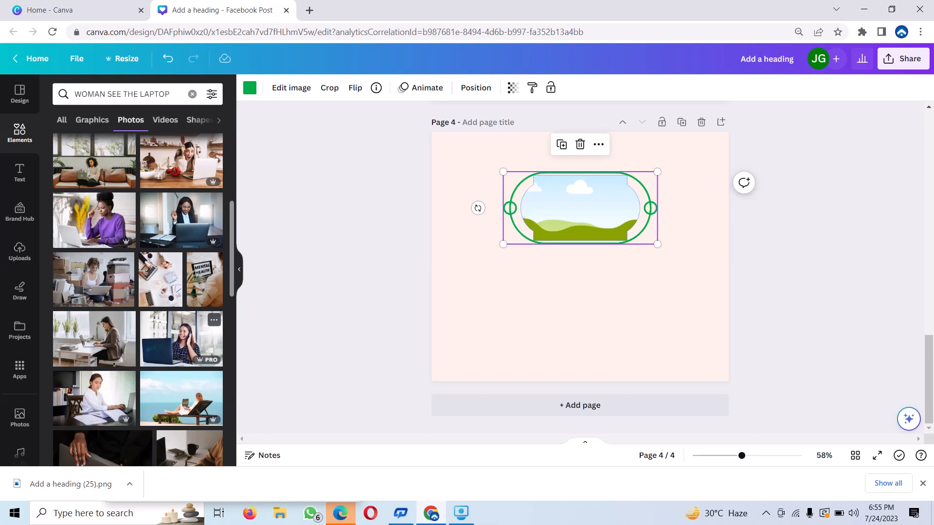
scroll(195, 311, "down", 3)
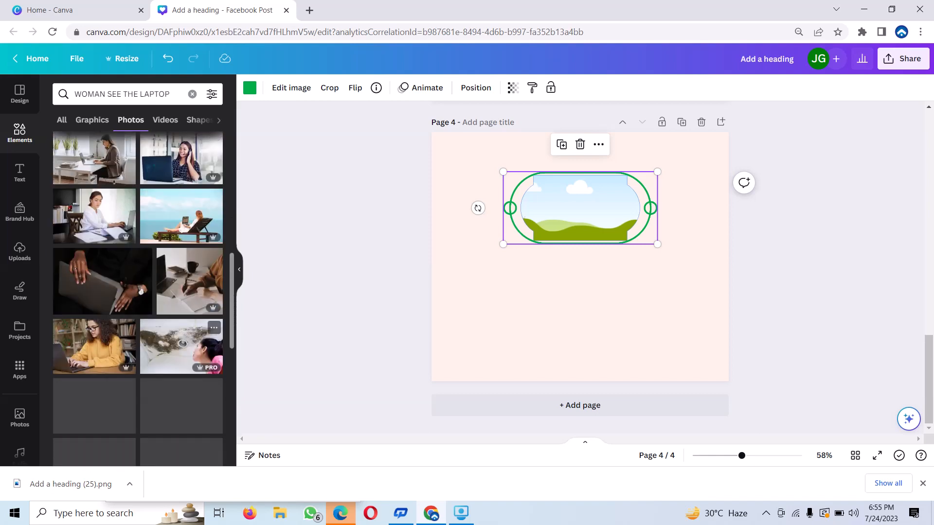
scroll(195, 273, "up", 2)
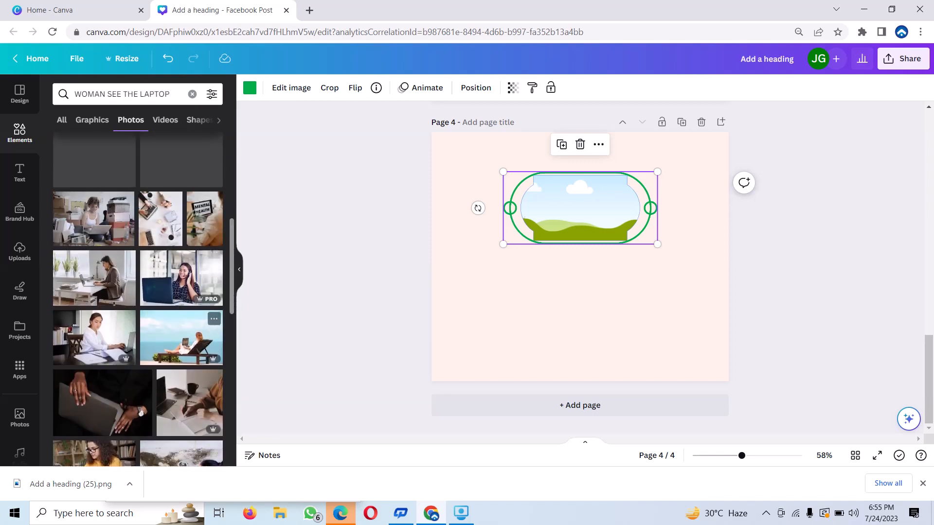
left_click(181, 277)
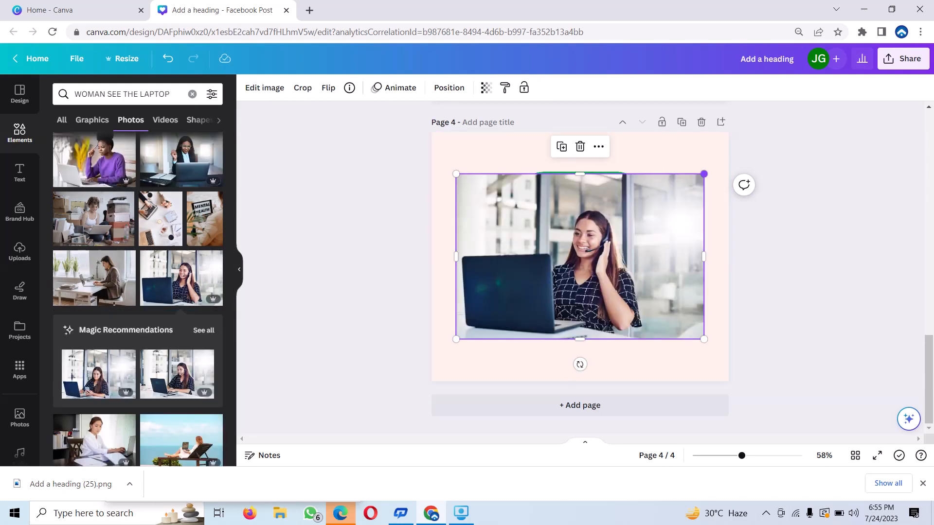
Shrink the photo of the woman with a headset to about the picture frame's size and position it over the frame.
left_click_drag(704, 174, 647, 212)
left_click_drag(552, 275, 575, 220)
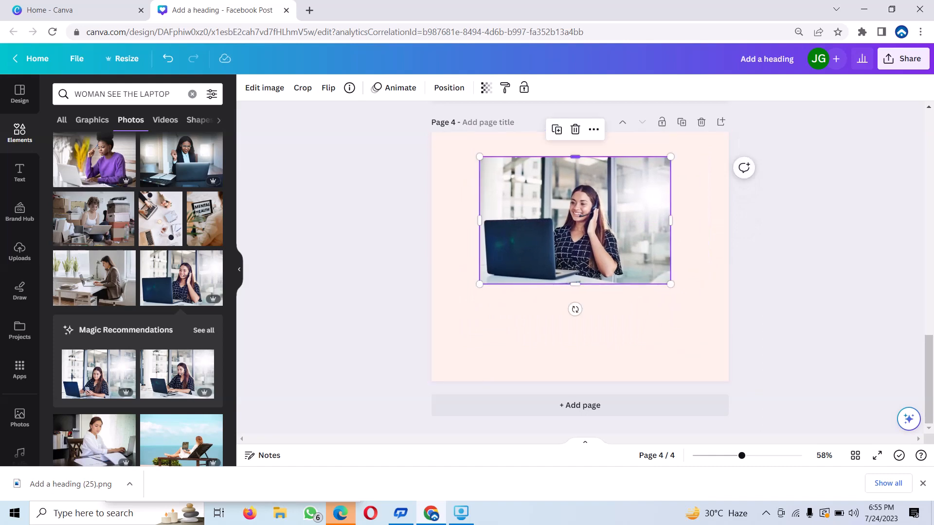
left_click_drag(670, 157, 610, 197)
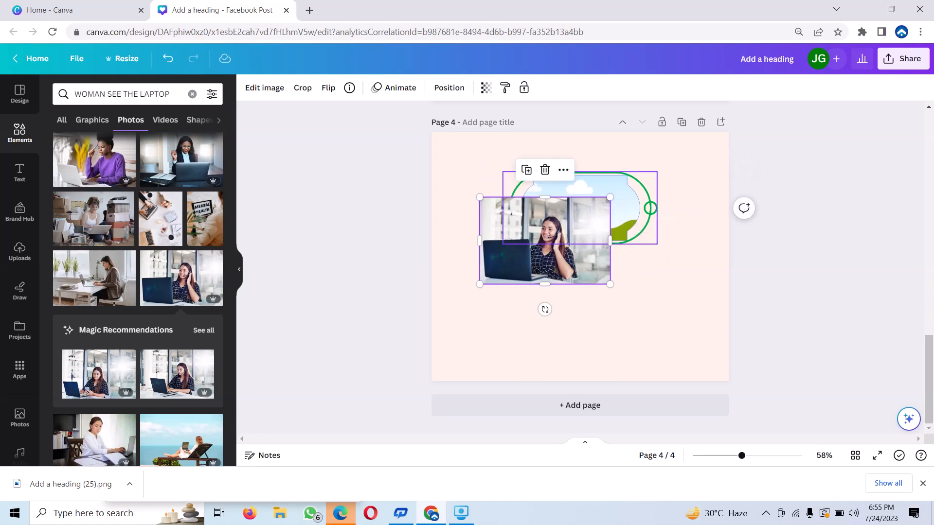
left_click_drag(545, 197, 545, 205)
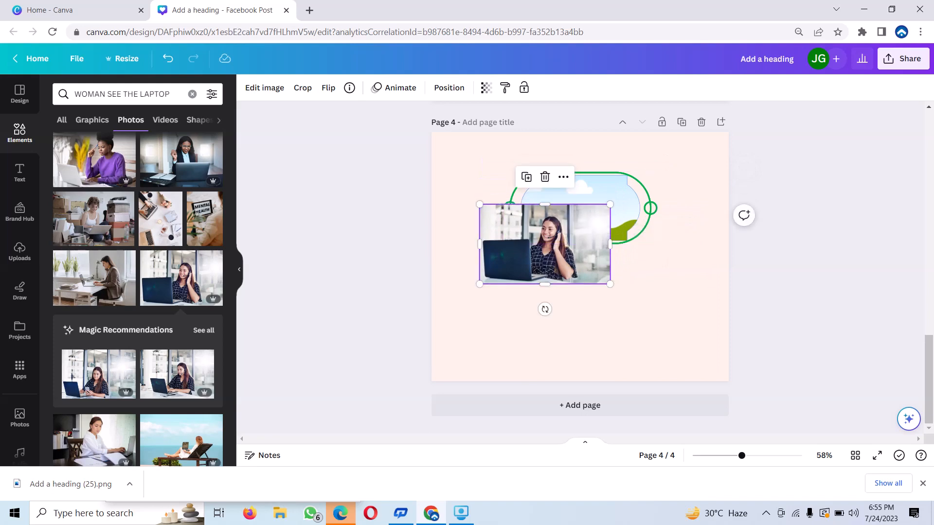
left_click_drag(545, 244, 575, 211)
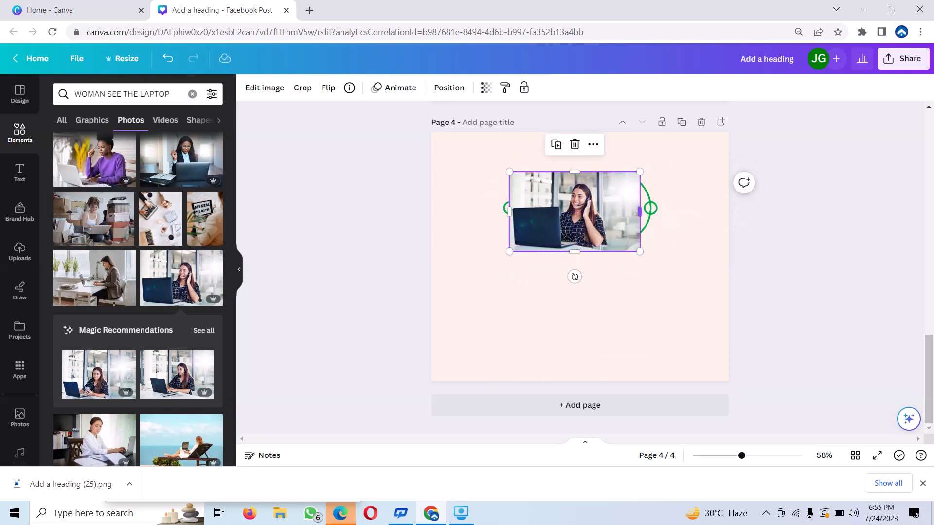
left_click_drag(640, 172, 613, 187)
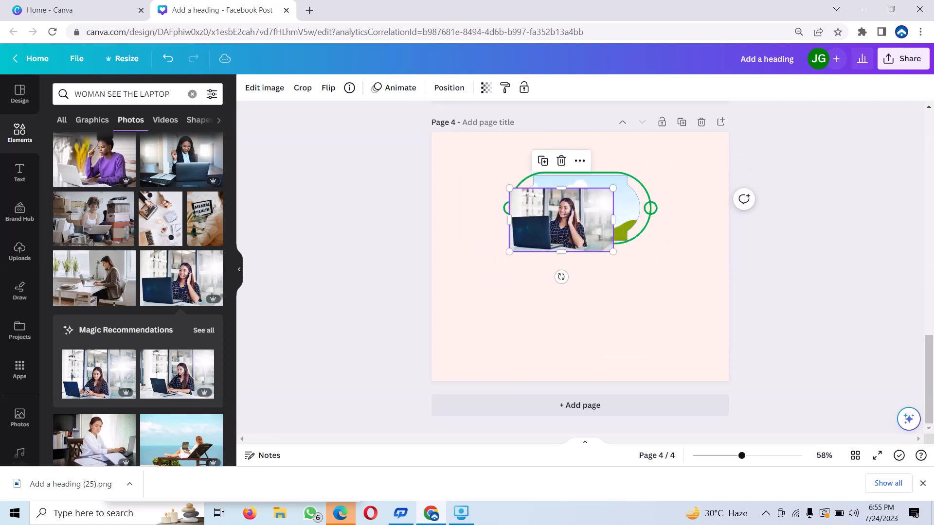
left_click_drag(561, 219, 589, 192)
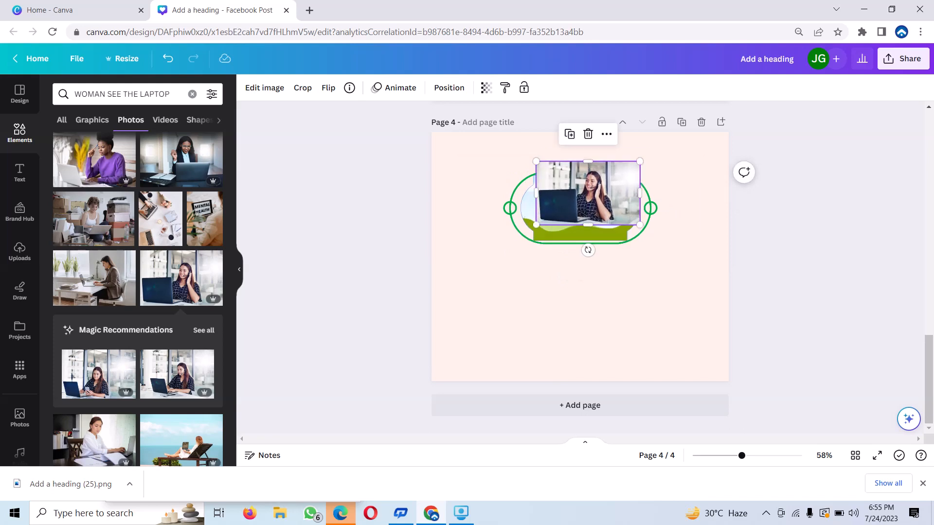
double_click(588, 193)
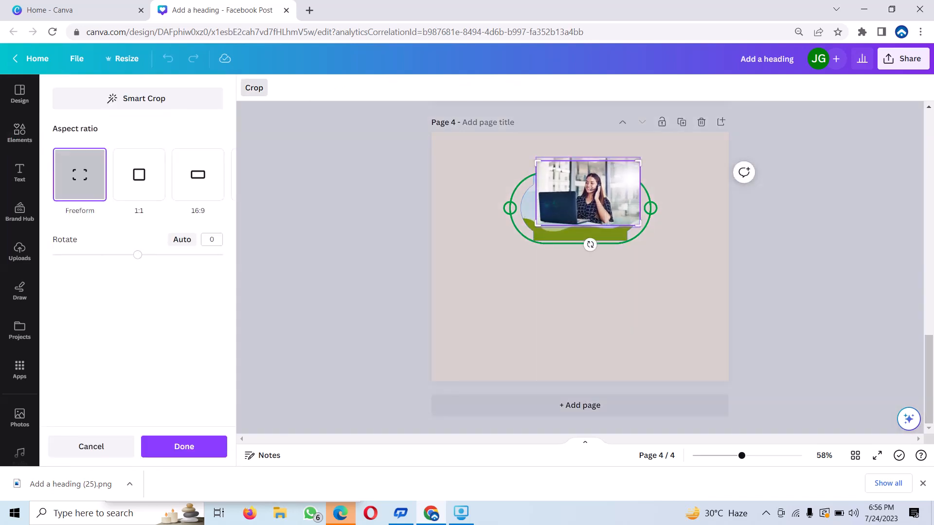
key("Escape")
Place the photo inside the picture frame, moving the green outline aside for access and returning it around the frame.
left_click_drag(588, 193, 632, 204)
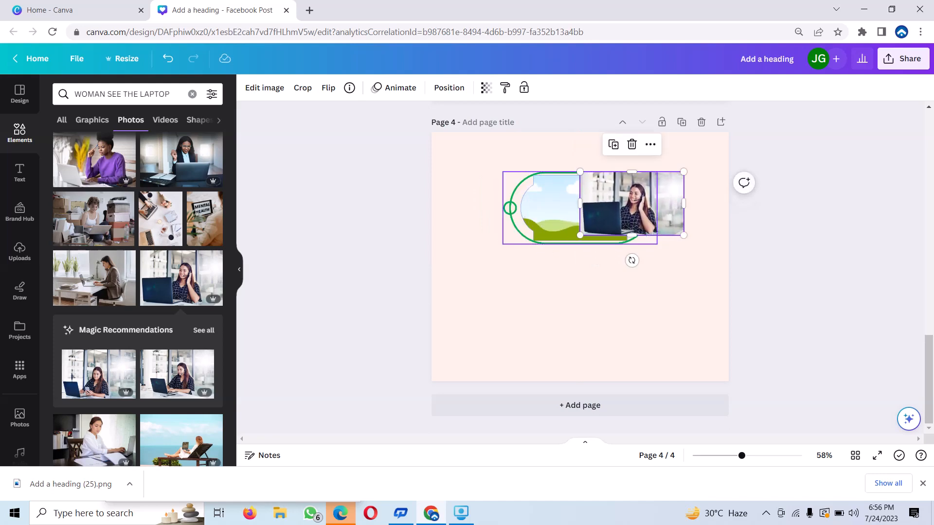
left_click(545, 214)
left_click_drag(545, 214, 532, 334)
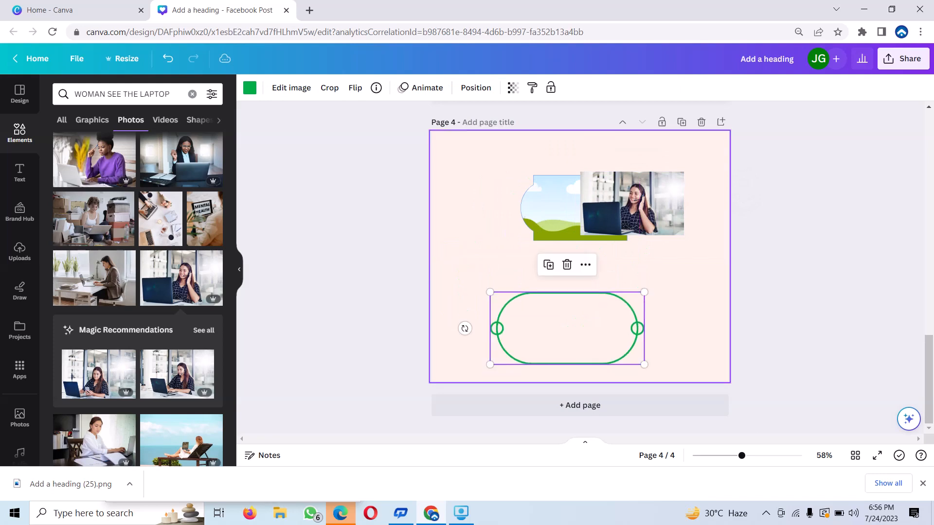
left_click(633, 203)
left_click_drag(632, 203, 584, 209)
left_click_drag(567, 329, 580, 208)
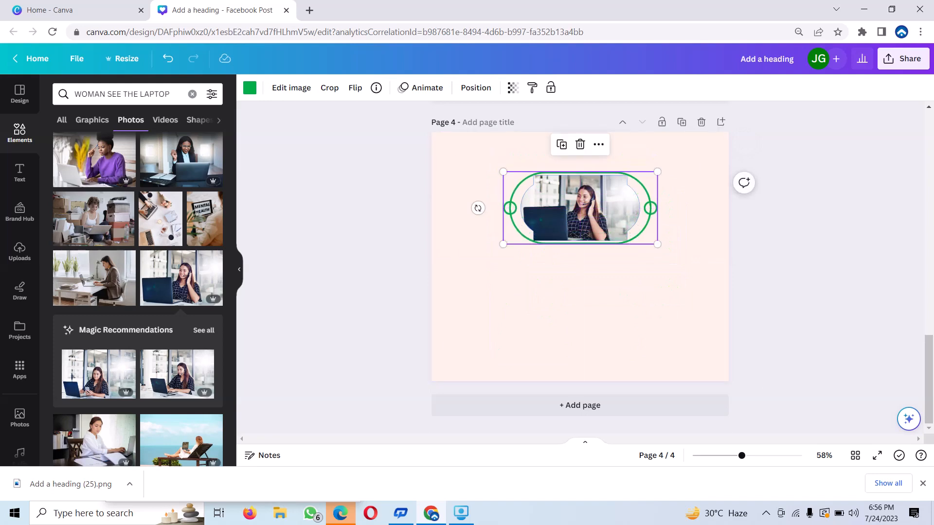
Add a rounded square shape and stretch it into a low band directly beneath the framed photo, extending past both page edges.
scroll(190, 321, "down", 4)
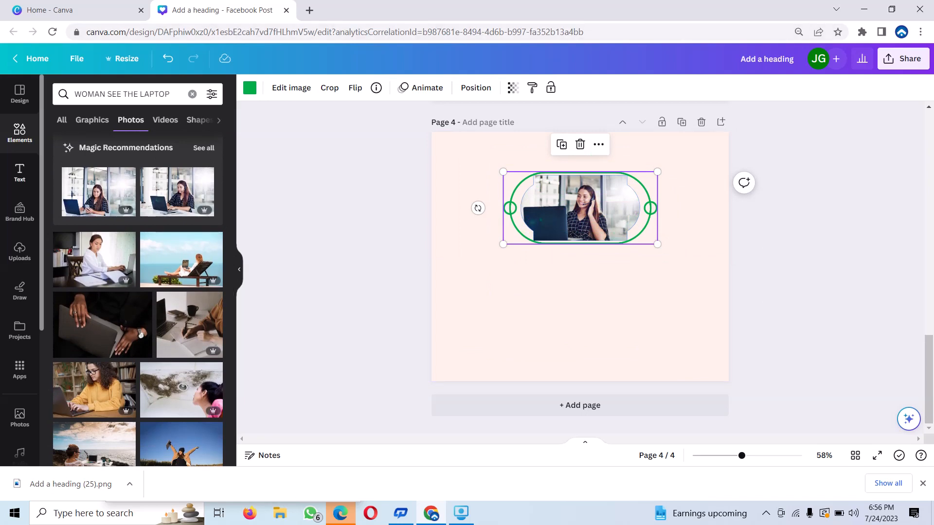
left_click(20, 133)
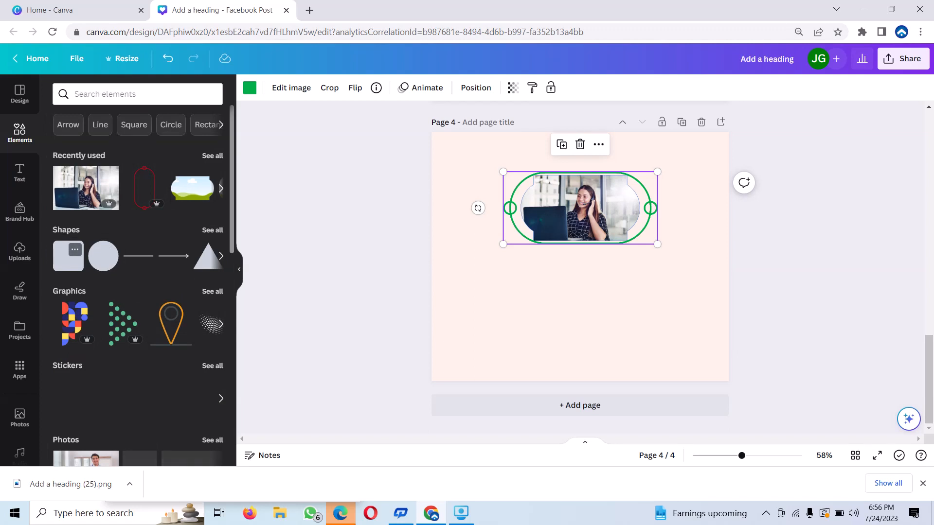
left_click(68, 256)
left_click(581, 256)
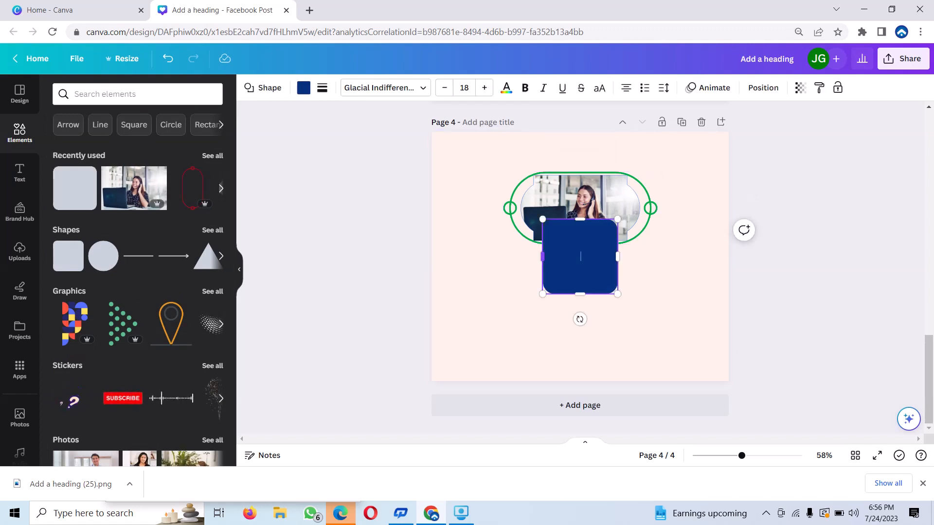
left_click_drag(542, 256, 374, 256)
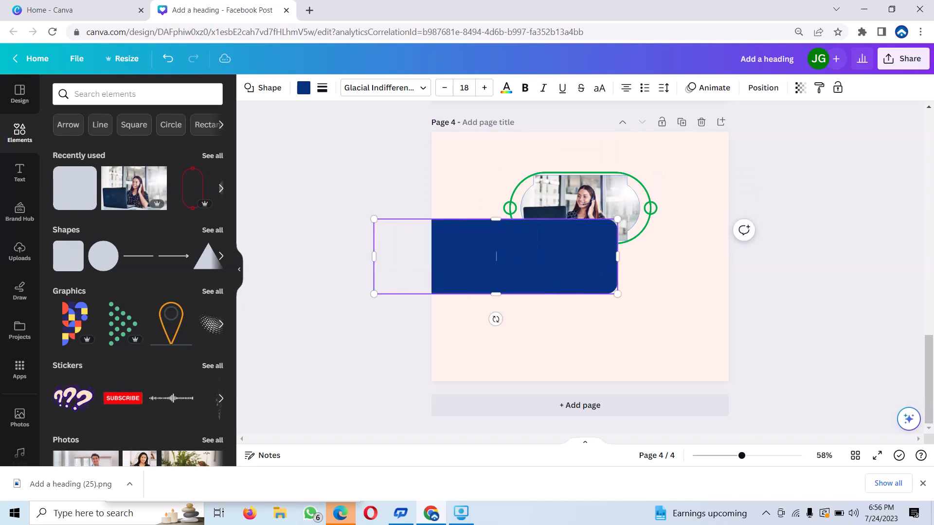
left_click_drag(496, 219, 522, 267)
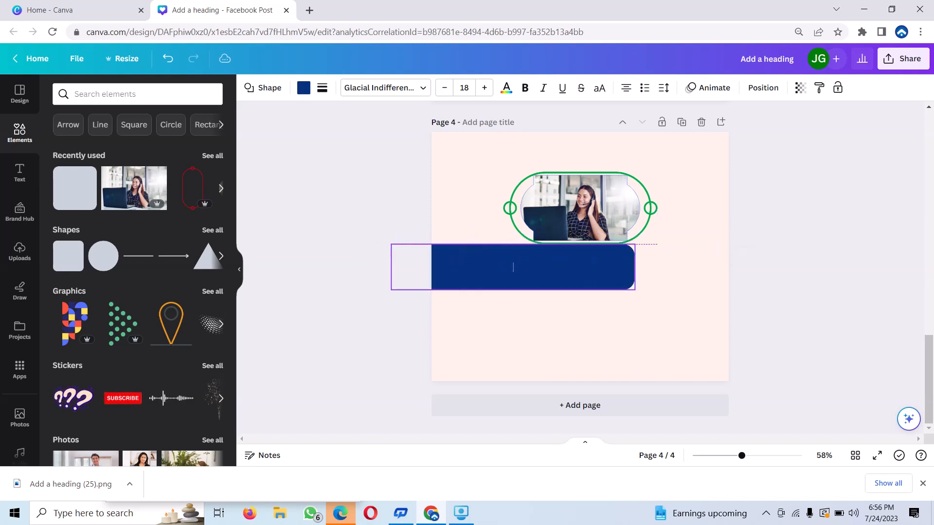
left_click_drag(653, 267, 762, 268)
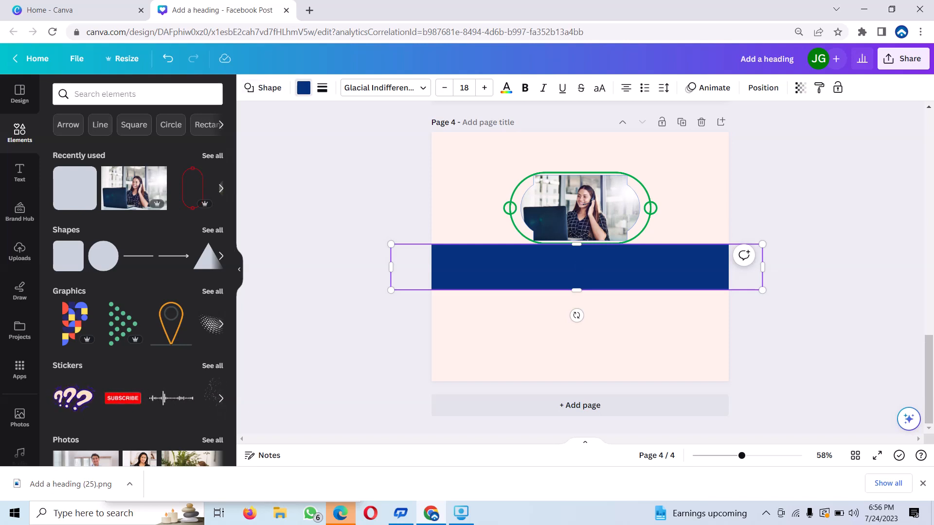
Recolour the band black and set its transparency to 79.
left_click(304, 88)
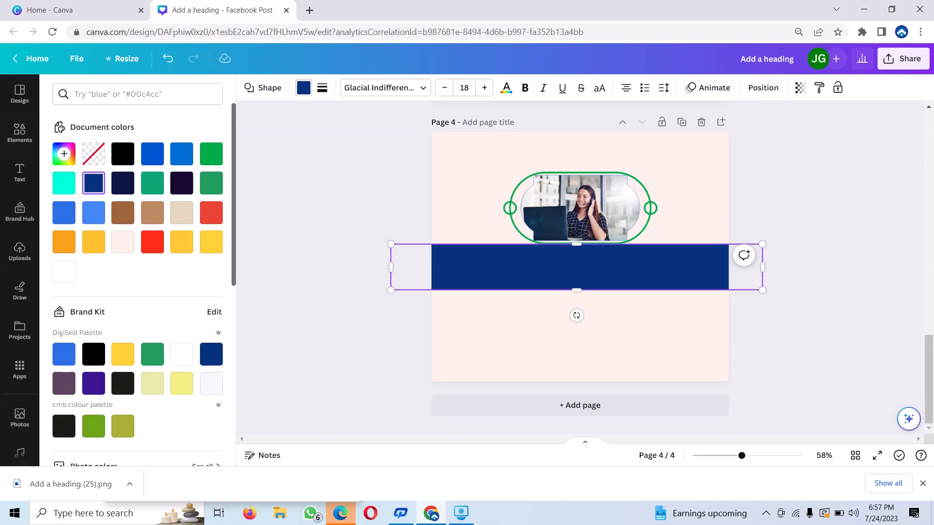
left_click(123, 154)
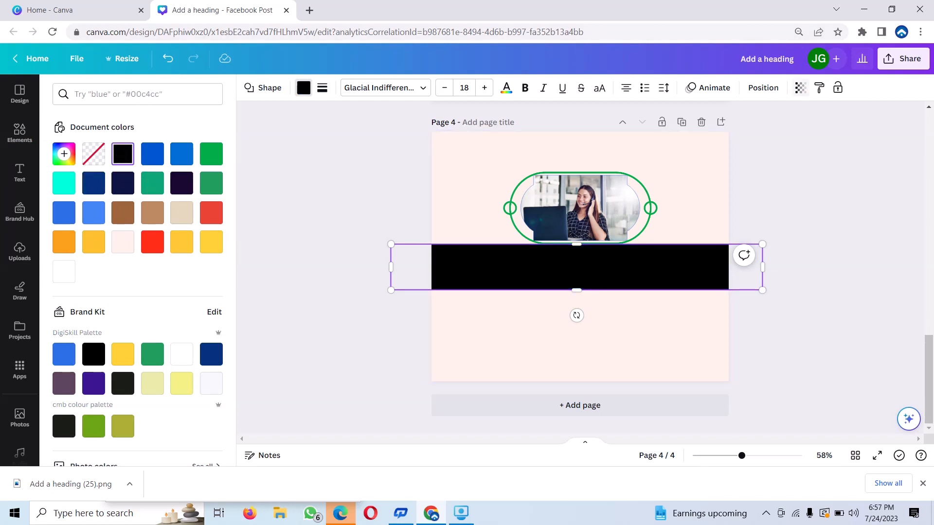
left_click(801, 88)
left_click_drag(801, 131, 779, 131)
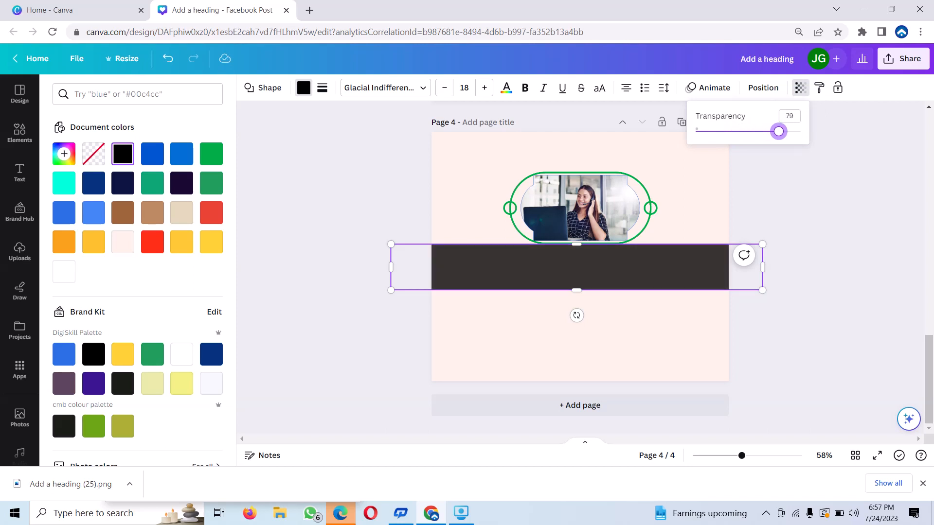
key("Escape")
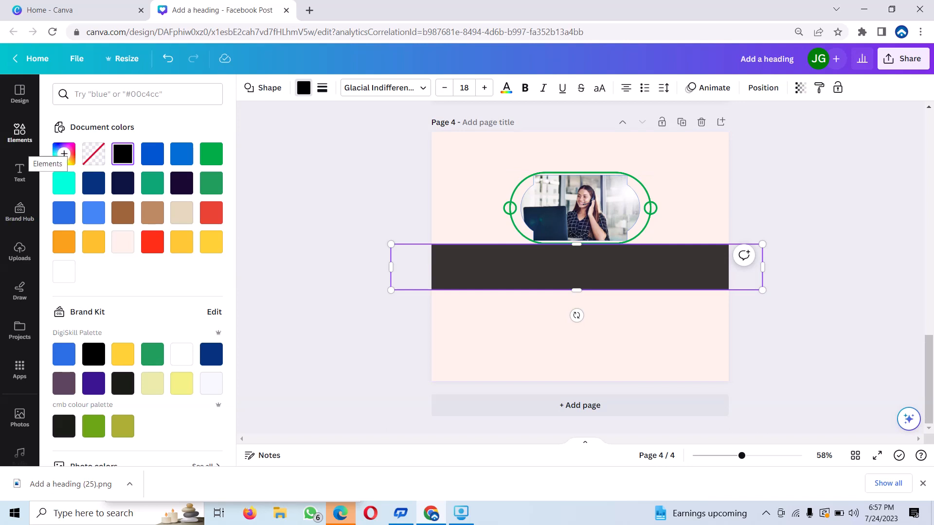
Add a subheading on the dark band reading "Learn complete java" with "with Spring Boot" on a second line.
left_click(19, 133)
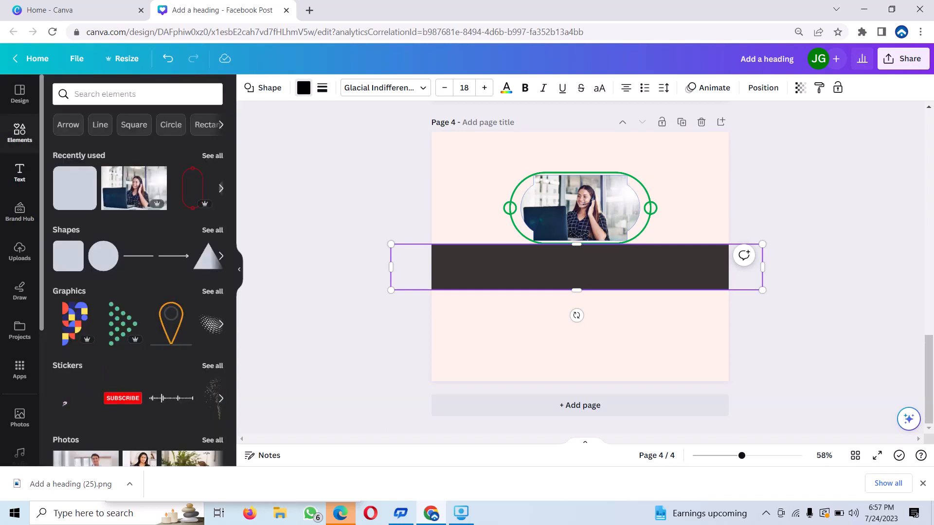
left_click(20, 172)
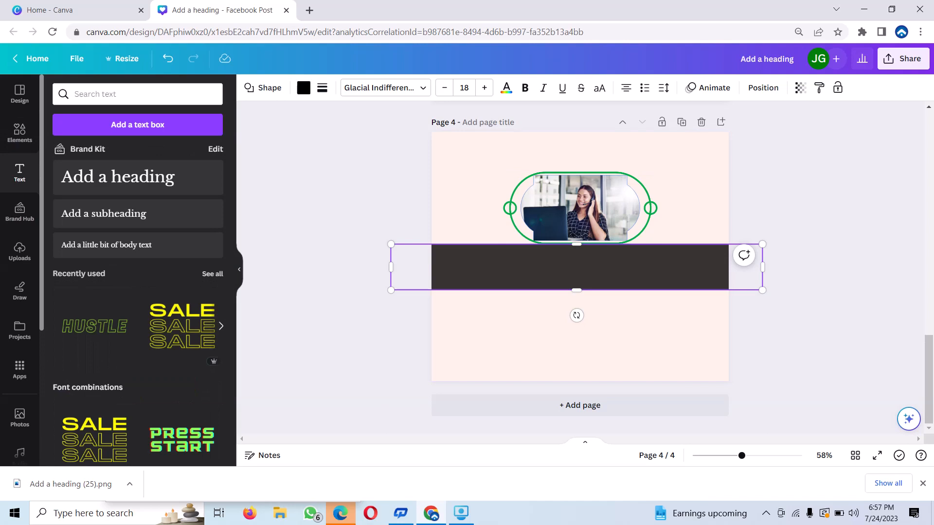
left_click(117, 213)
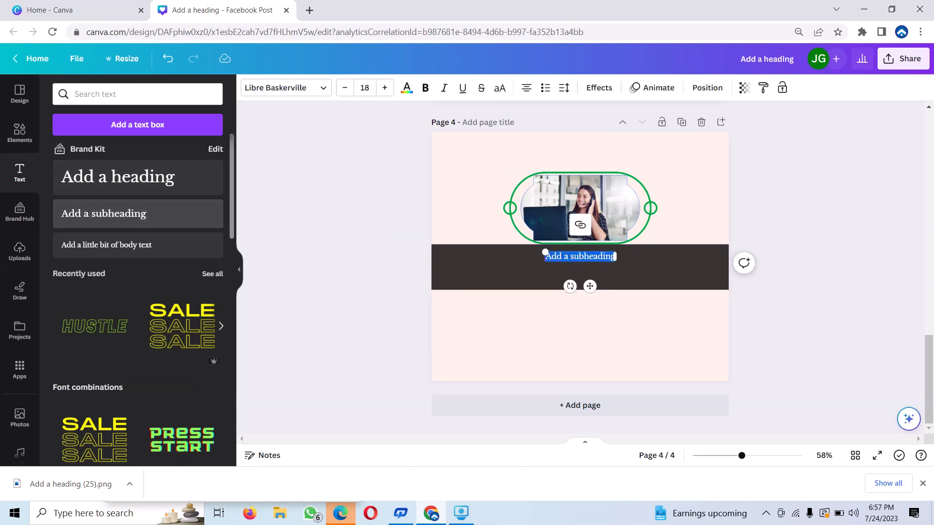
key("BackSpace")
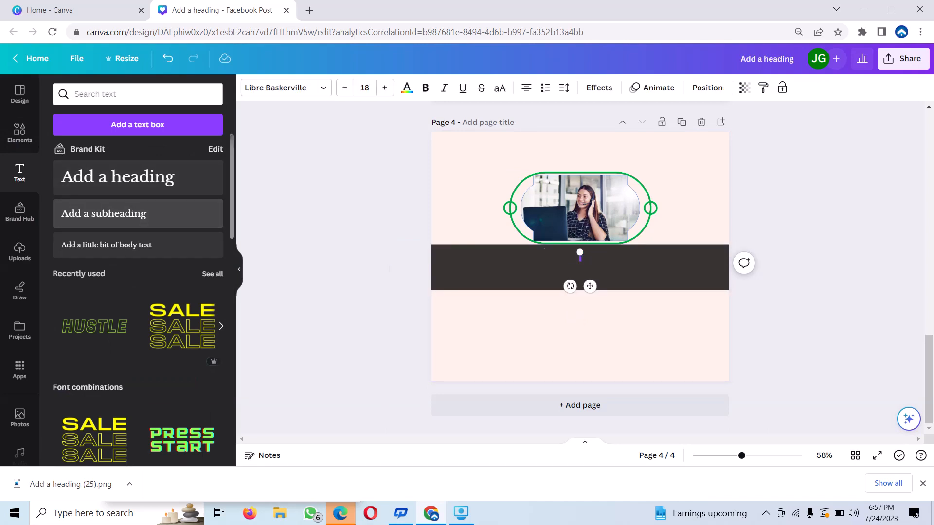
type("TEA")
key("BackSpace")
type("Lead")
key("BackSpace")
type("rn comp")
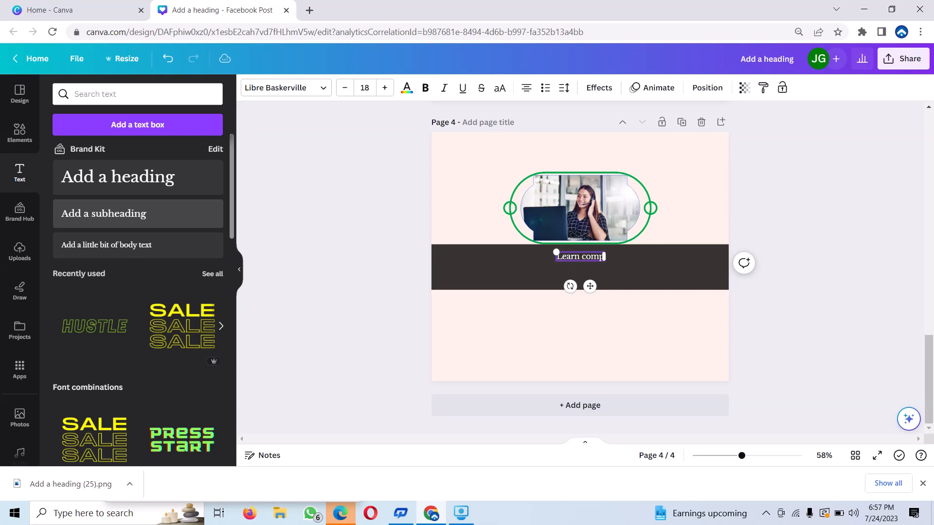
type("lete")
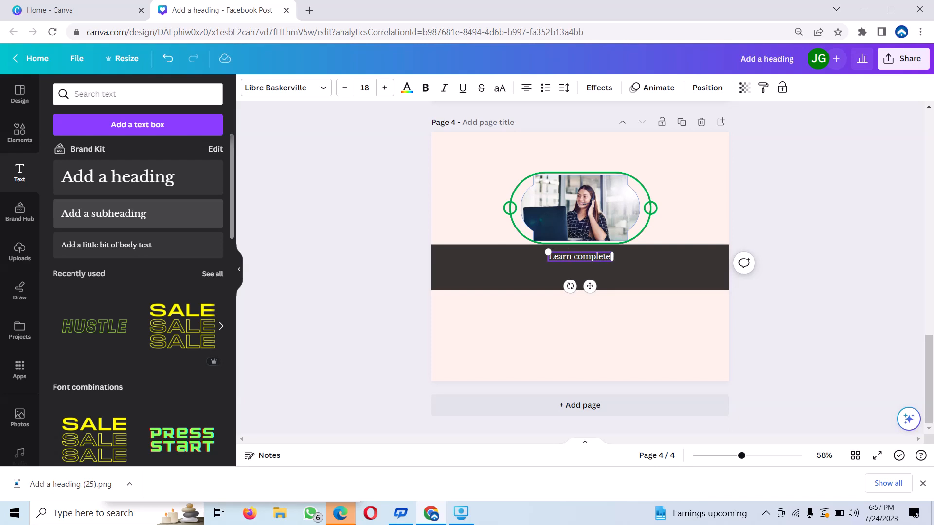
type(" java")
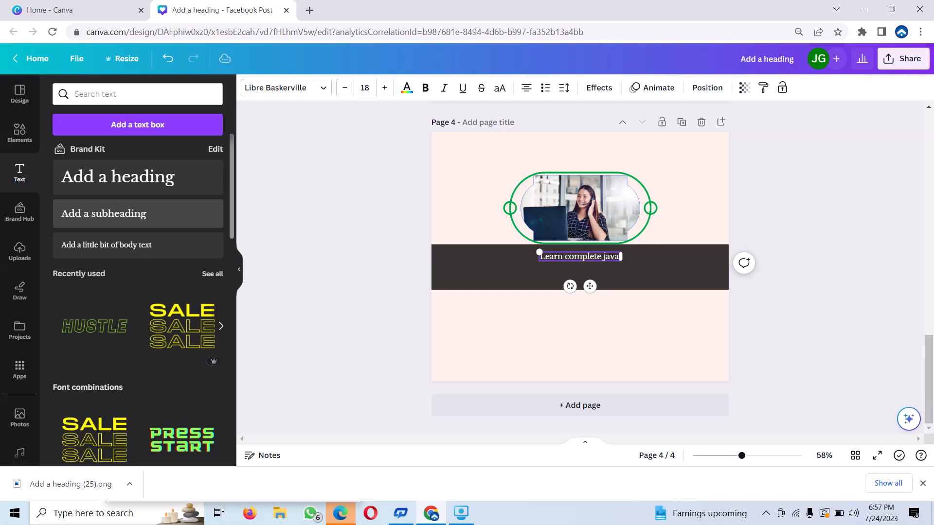
key("Return")
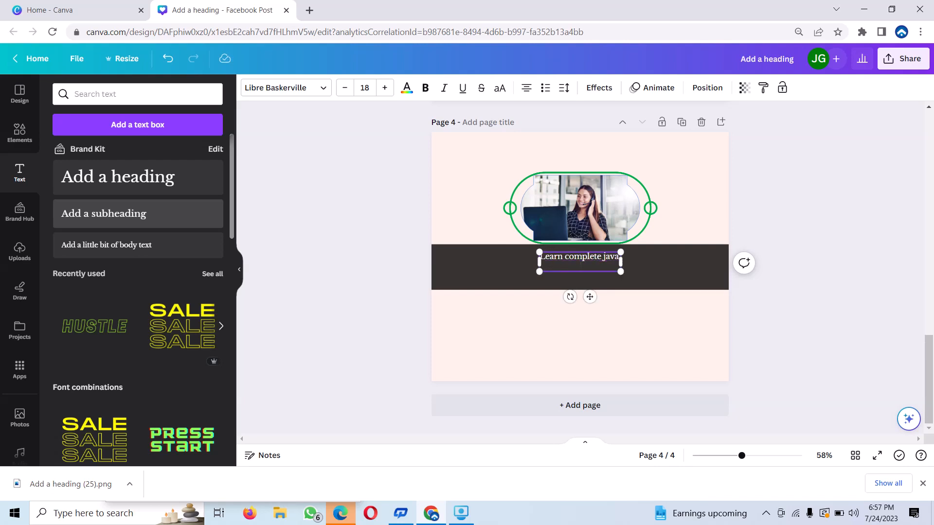
type("with Spring Boot")
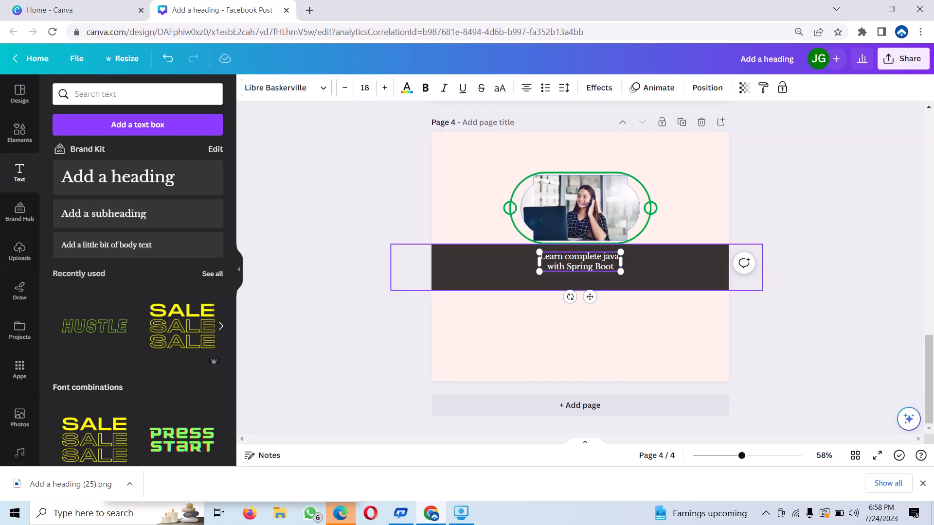
Enlarge the subheading to size 24.2 and move it down to sit vertically centred within the dark band.
left_click_drag(539, 252, 511, 245)
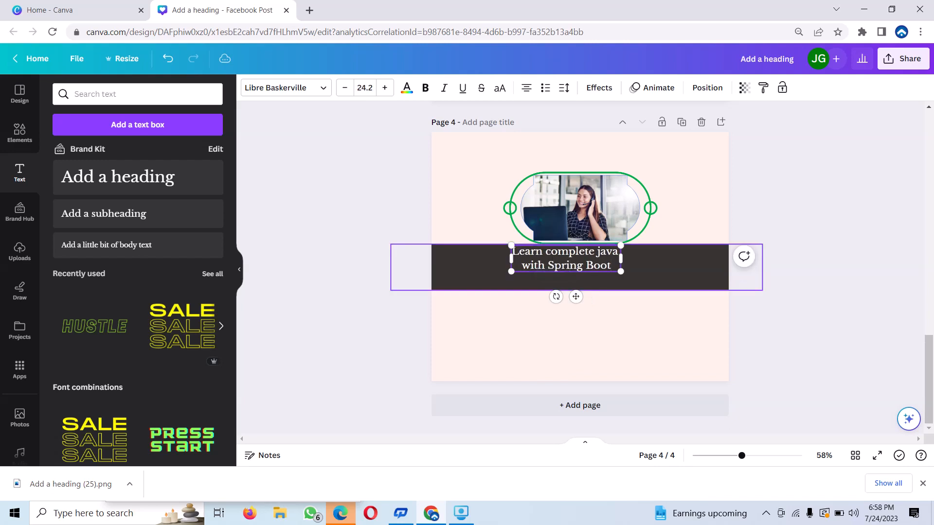
left_click(566, 282)
mouse_move(566, 259)
left_mouse_down()
mouse_move(597, 277)
mouse_move(549, 244)
mouse_move(555, 266)
mouse_move(565, 267)
left_mouse_up()
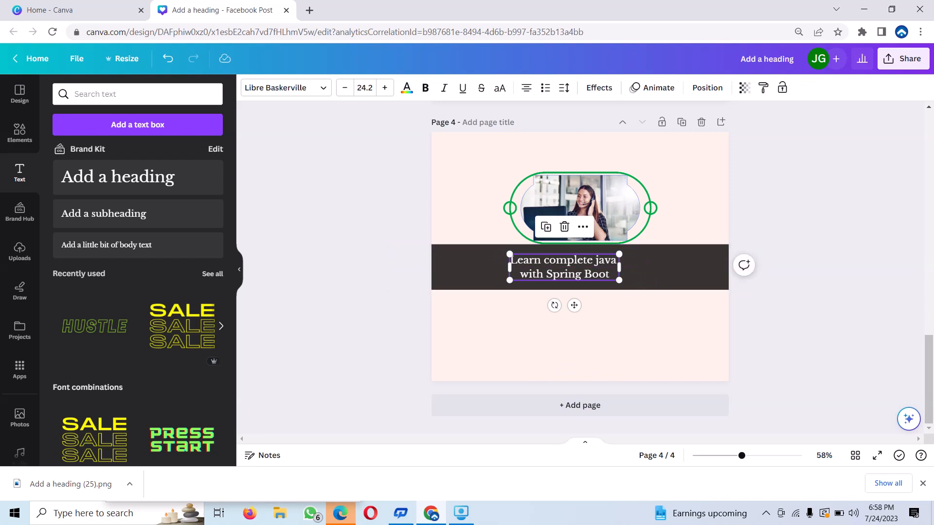
left_click(611, 273)
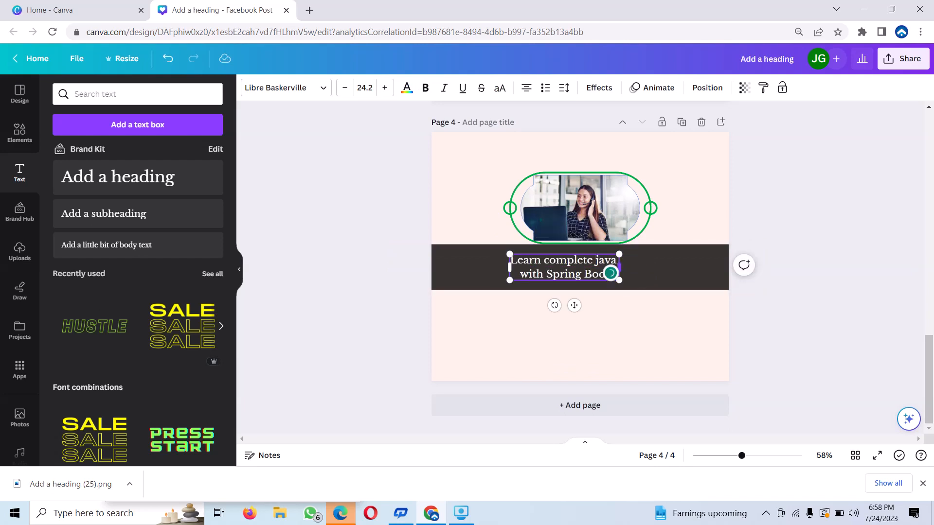
Recolour the word "java" in the subheading with the yellow-orange from the document colours.
mouse_move(618, 267)
left_mouse_down()
mouse_move(646, 267)
mouse_move(598, 260)
mouse_move(609, 261)
left_mouse_up()
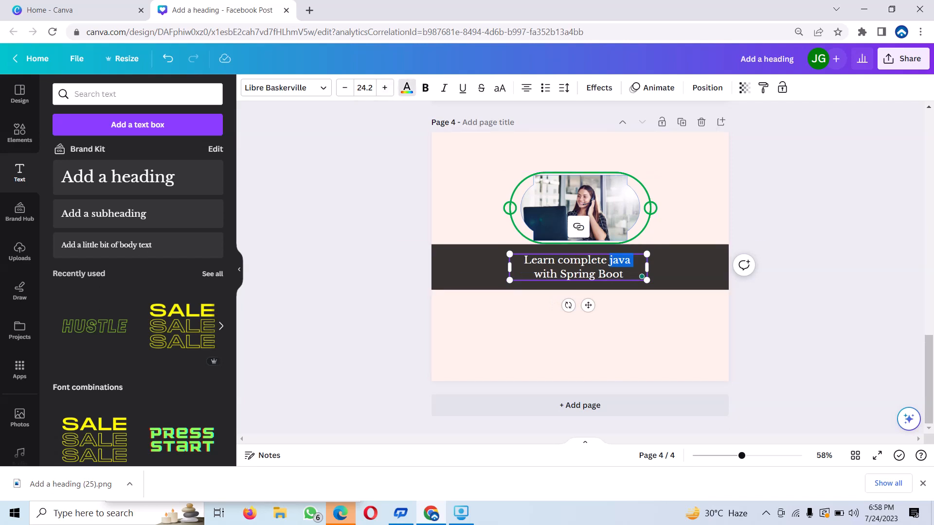
left_click(407, 87)
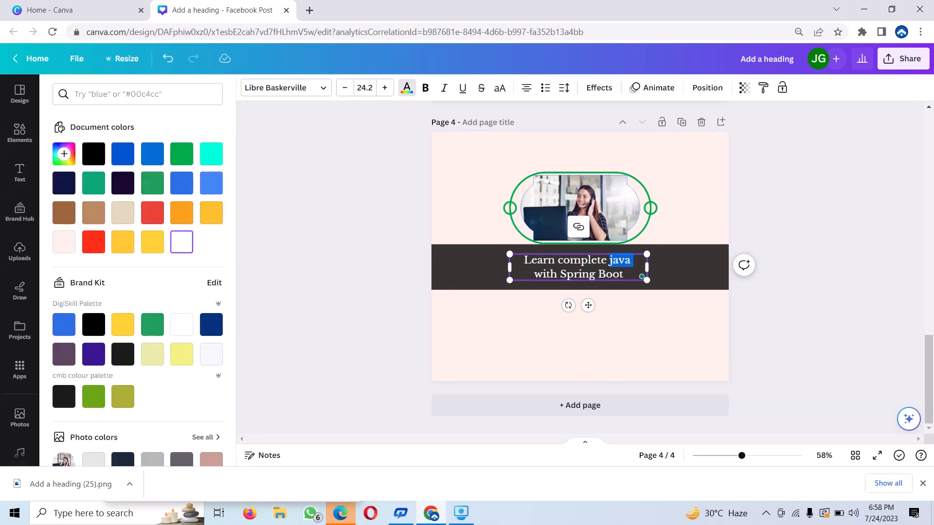
left_click(211, 213)
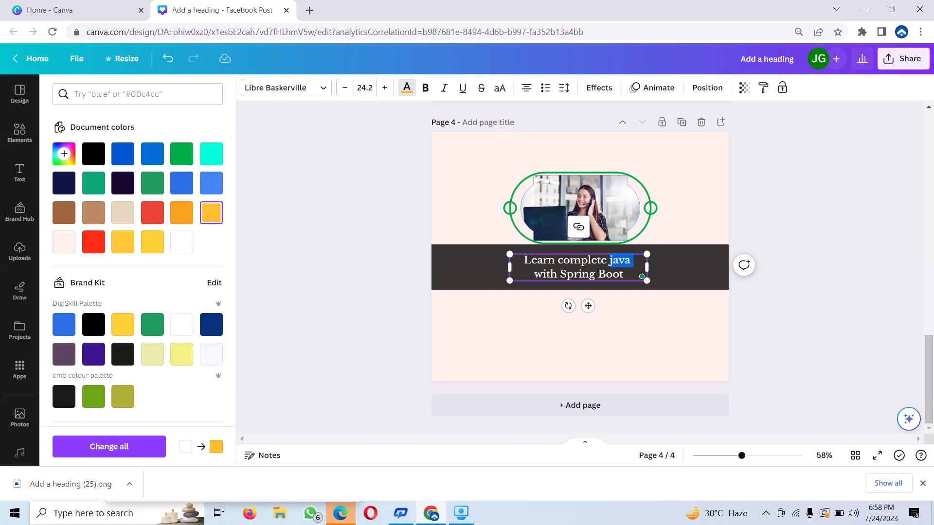
Recolour the words "Spring Boot" in the subheading with the orange #f9a01b from the document colours.
left_click_drag(623, 275, 559, 274)
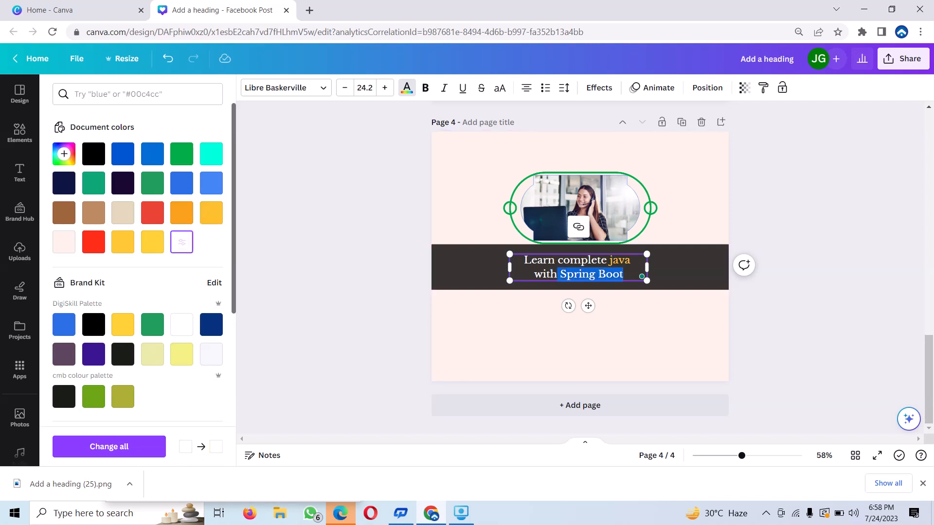
left_click(182, 212)
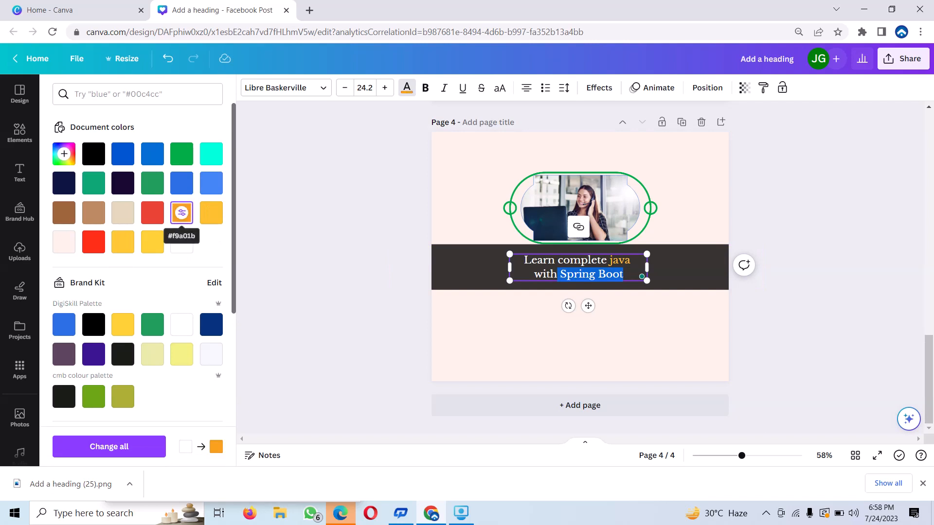
left_click(182, 212)
left_click(471, 267)
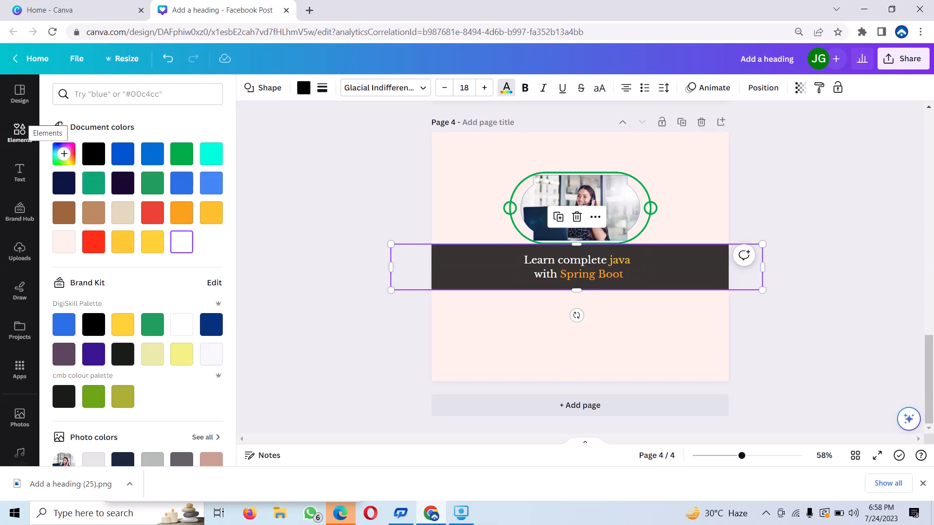
Search the elements library for "DOTTED OUTLINE" and show all matching graphics.
left_click(19, 130)
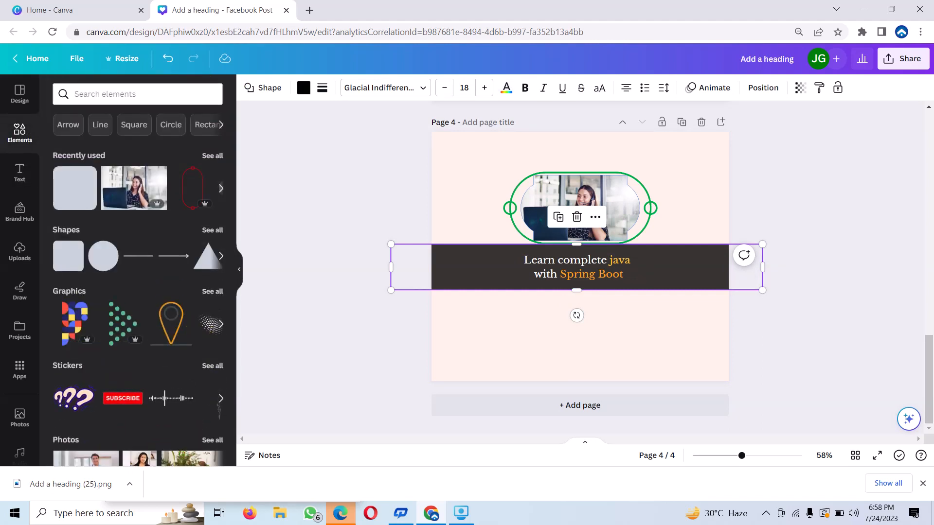
left_click(137, 94)
type("d")
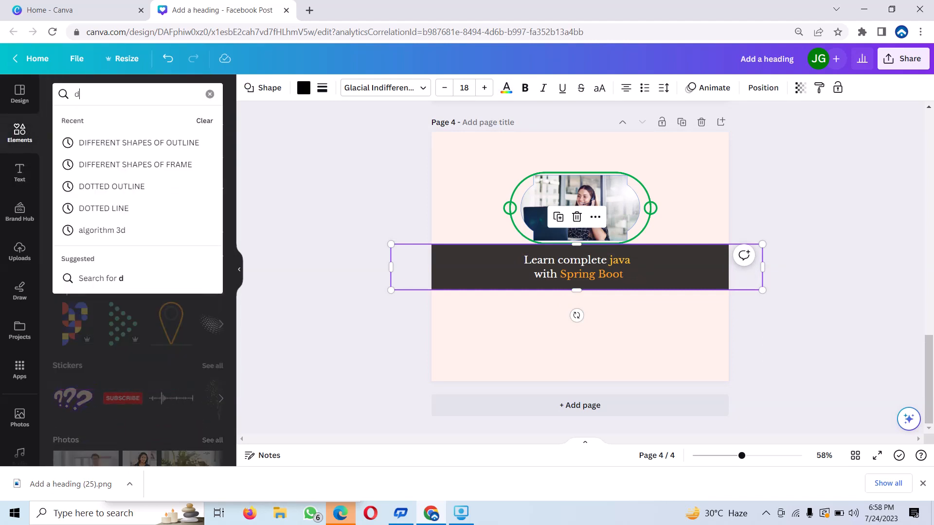
type("oot")
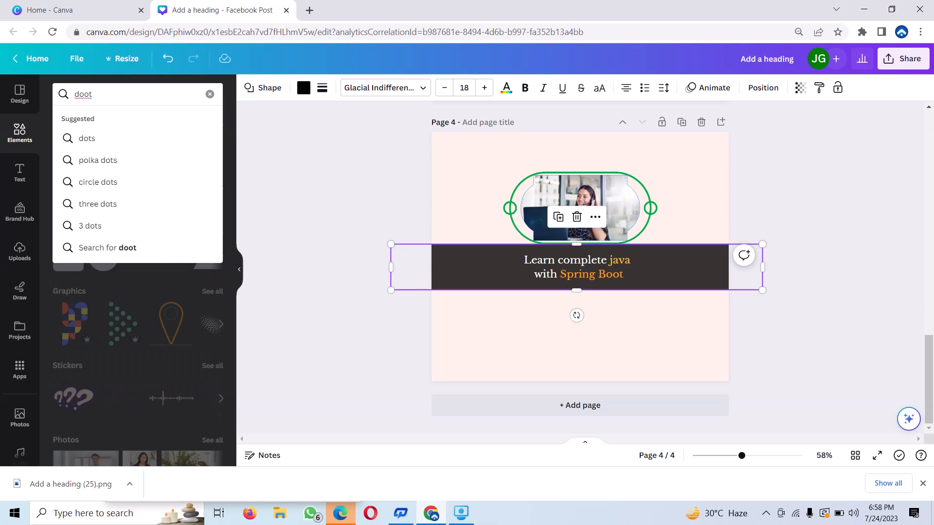
type("ed")
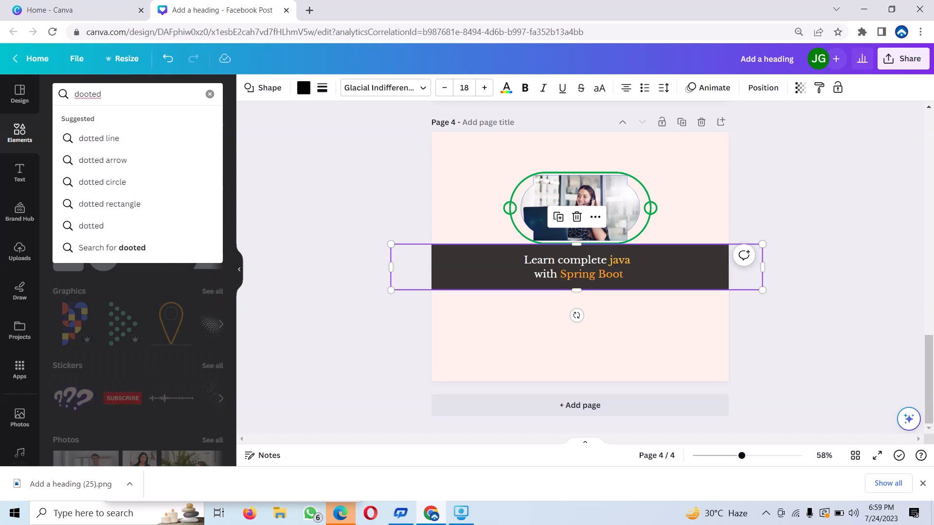
key("BackSpace")
key("BackSpace")
key("BackSpace")
key("BackSpace")
key("BackSpace")
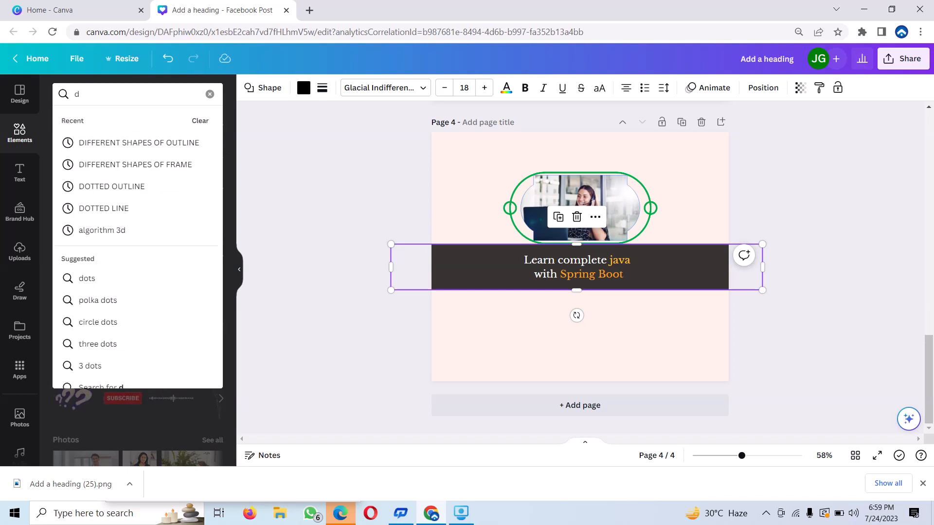
type("do")
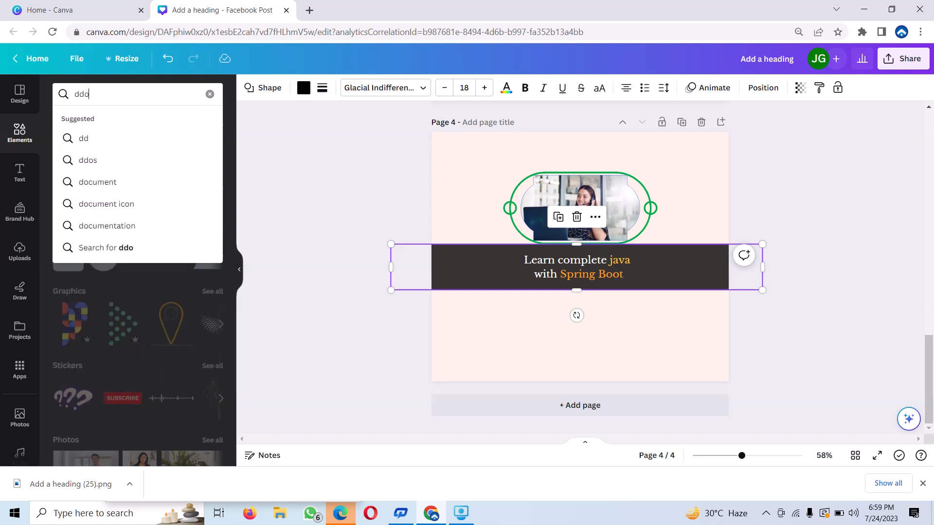
type("tted")
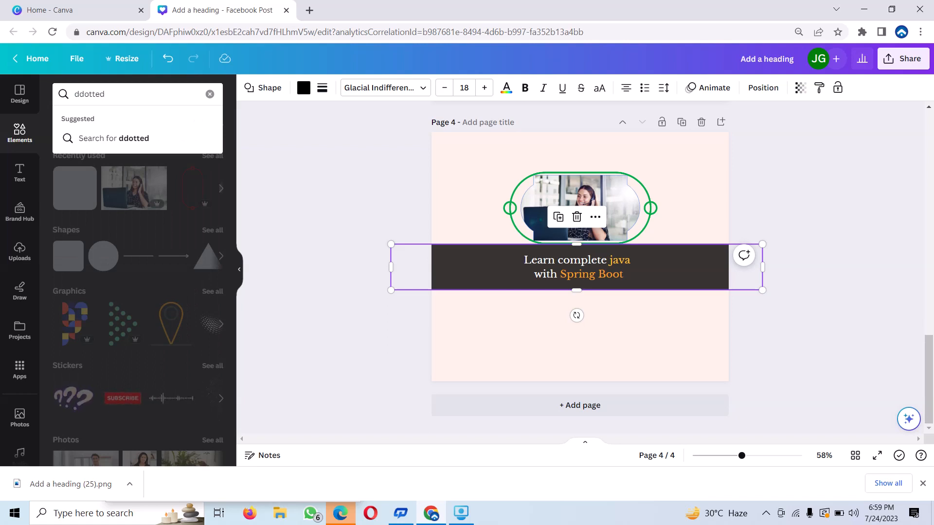
key("ctrl+BackSpace")
type("d")
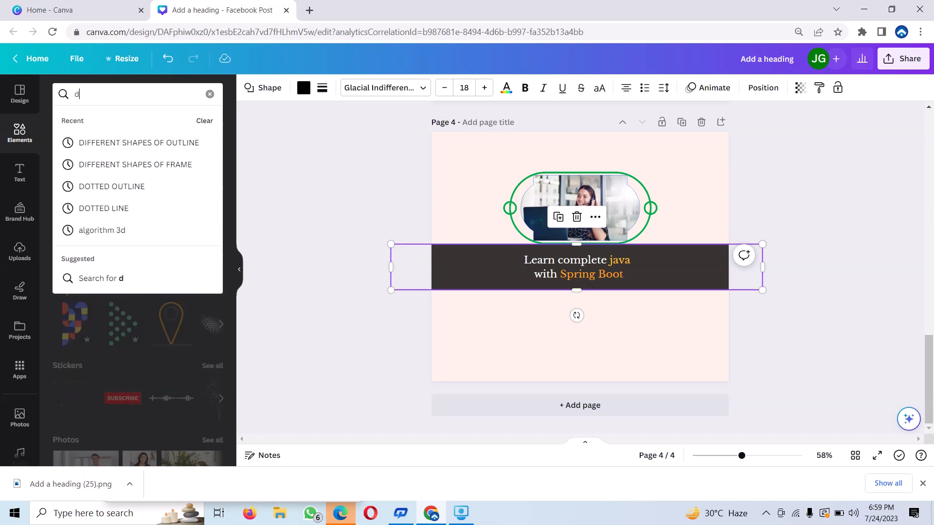
type("otted")
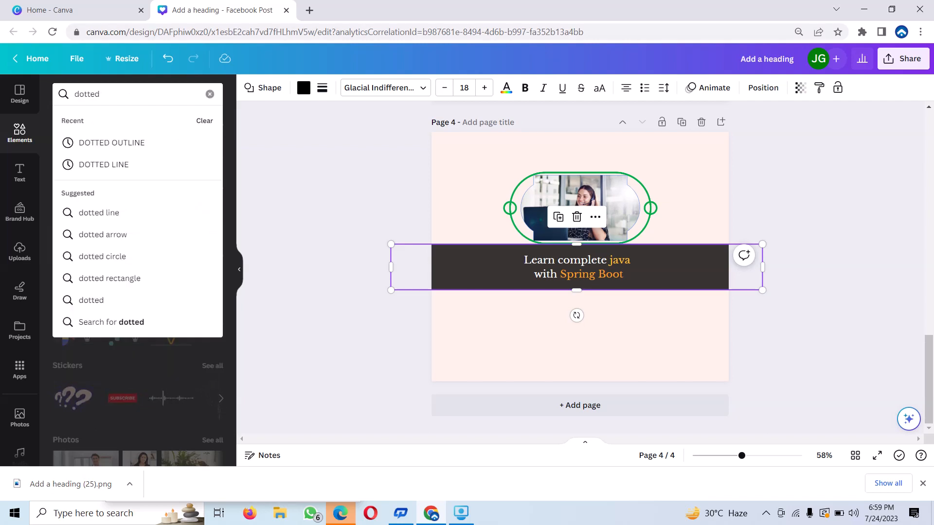
left_click(112, 142)
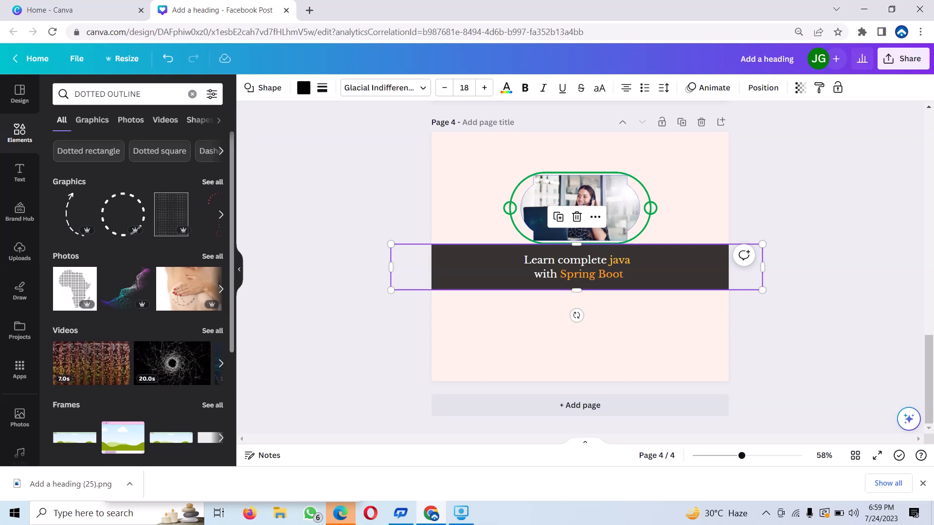
left_click(213, 182)
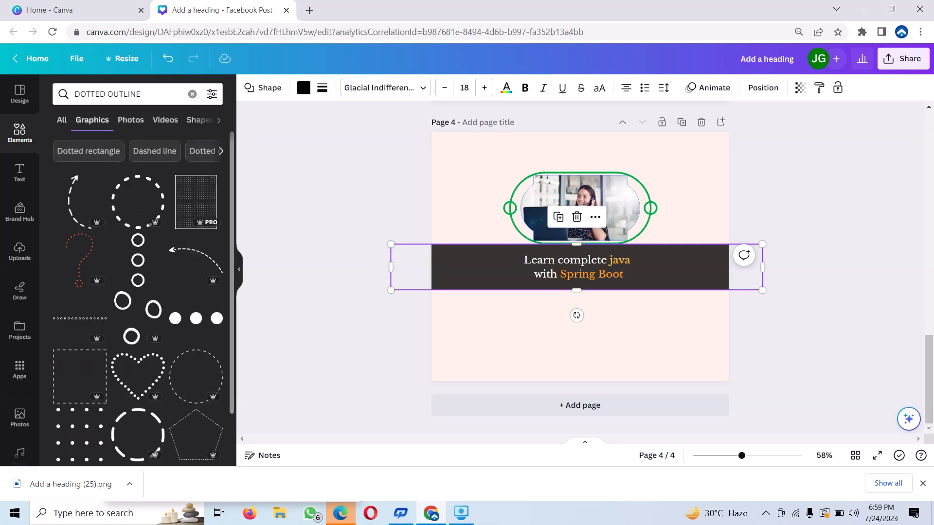
Add a dotted rectangle outline graphic from the results and move it just below the dark band.
scroll(139, 180, "down", 10)
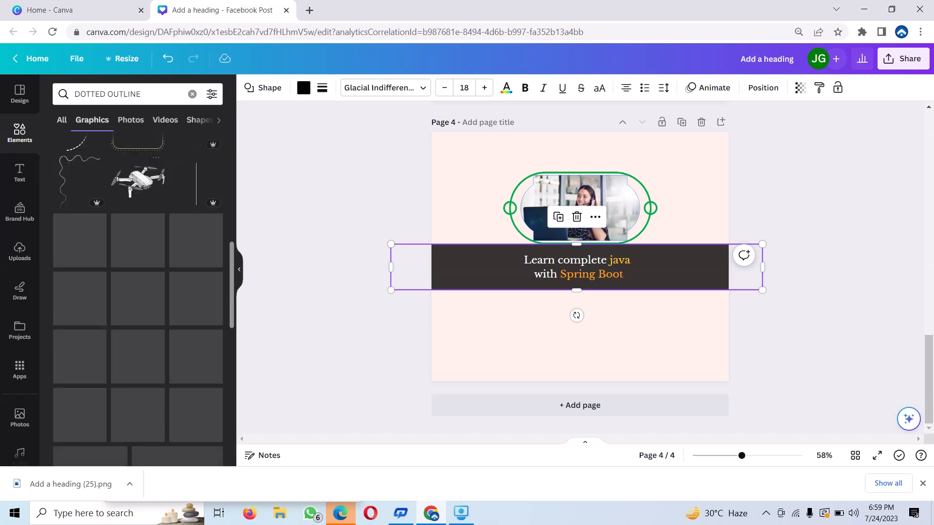
scroll(139, 202, "down", 5)
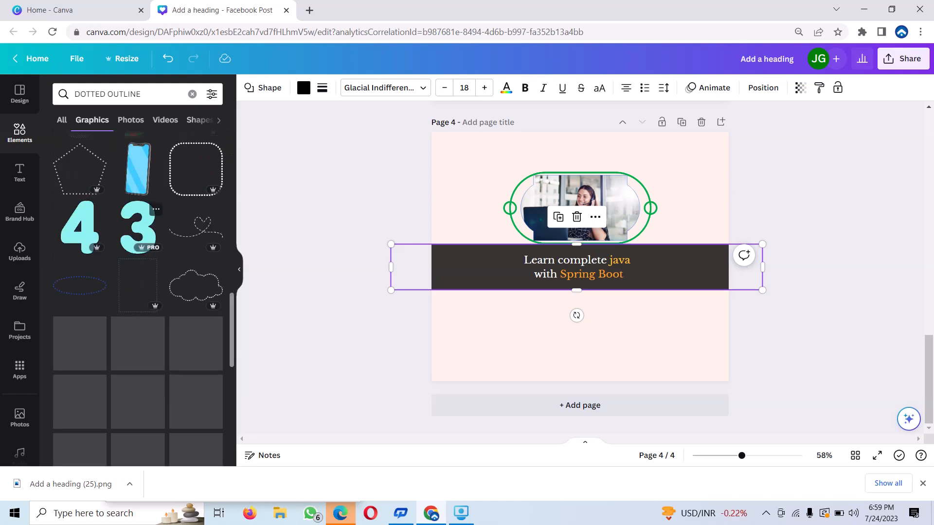
scroll(137, 291, "down", 6)
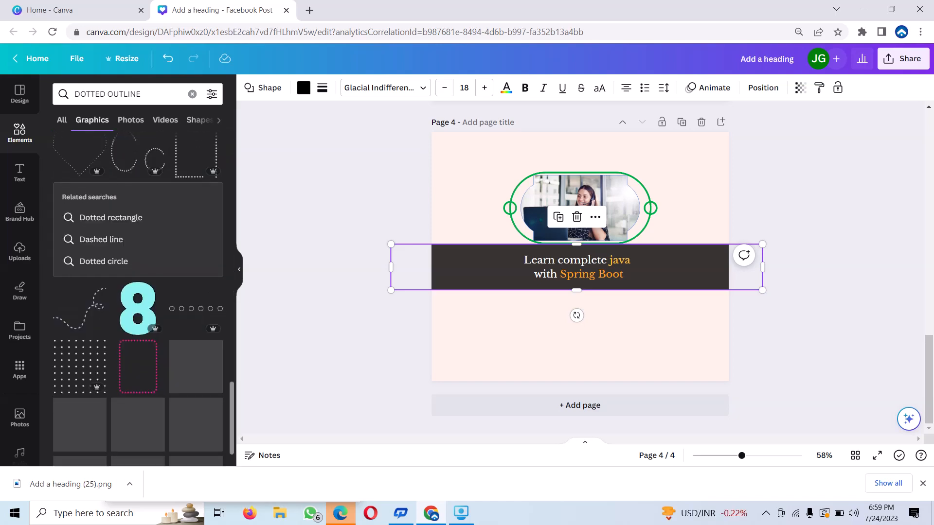
scroll(138, 292, "down", 5)
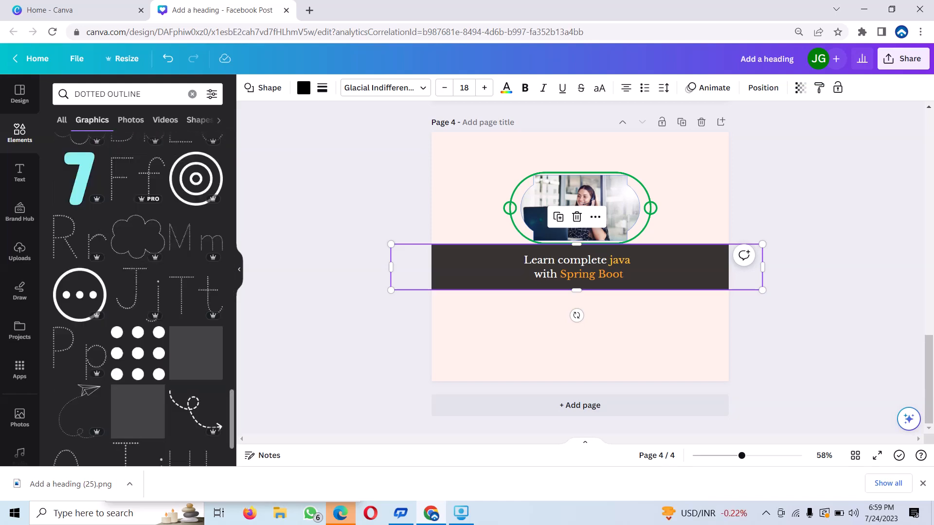
scroll(138, 292, "down", 3)
scroll(138, 292, "down", 5)
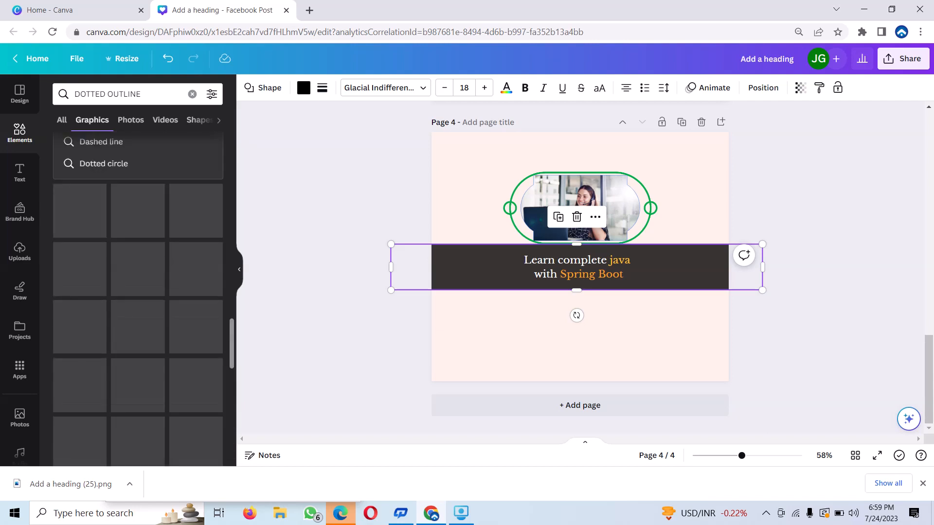
scroll(138, 292, "up", 5)
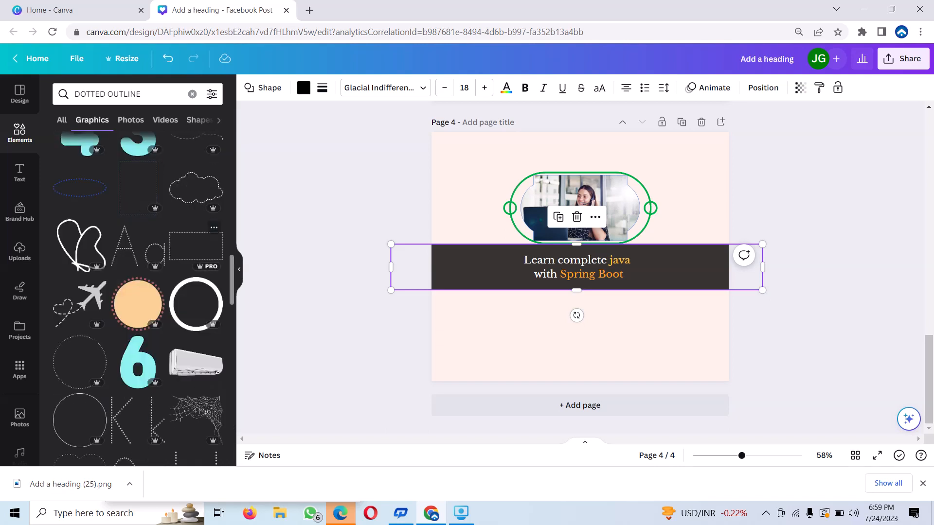
left_click(196, 246)
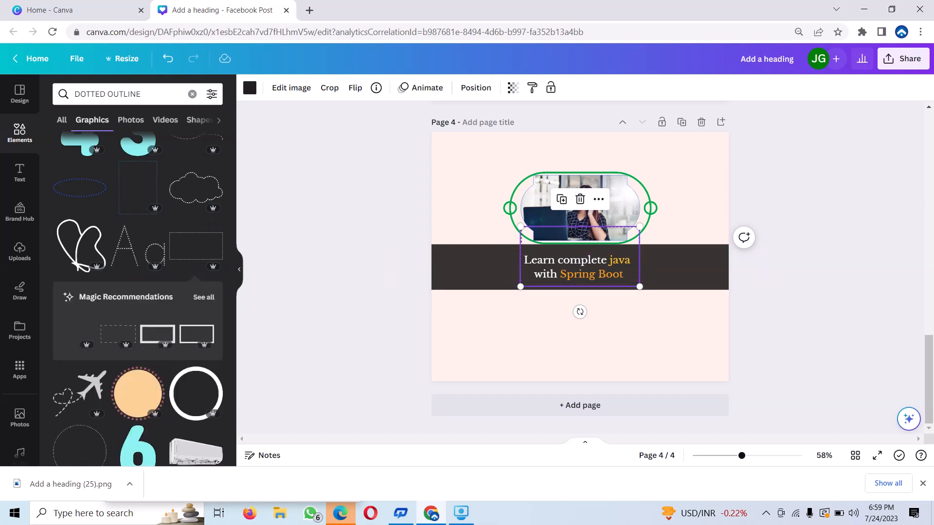
left_click_drag(580, 256, 569, 316)
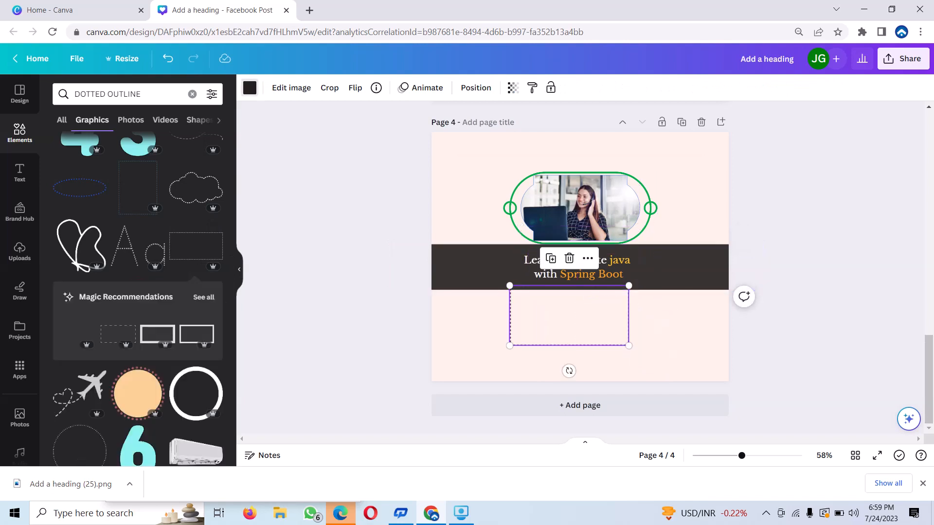
Recolour the dotted rectangle green, enlarge it to about 600 by 302 px, and align its upper edge with the band's upper edge.
left_click(250, 87)
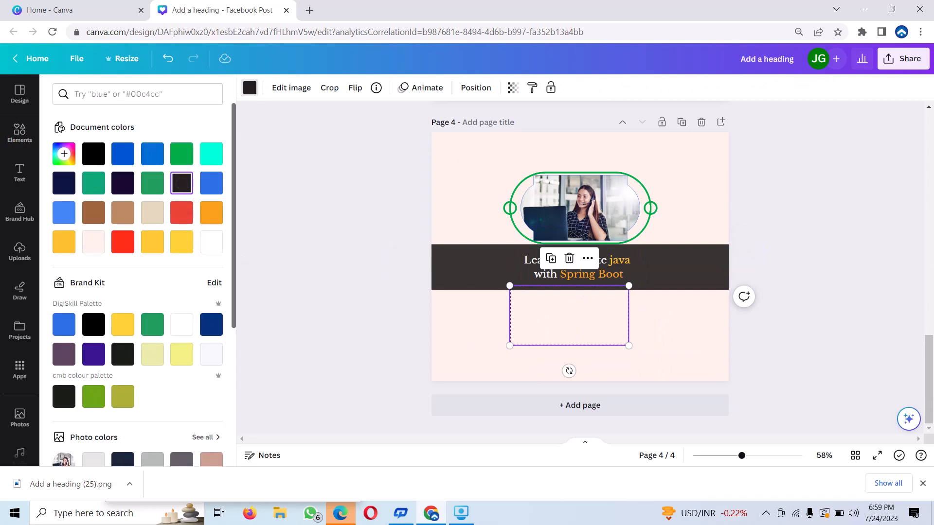
left_click(182, 154)
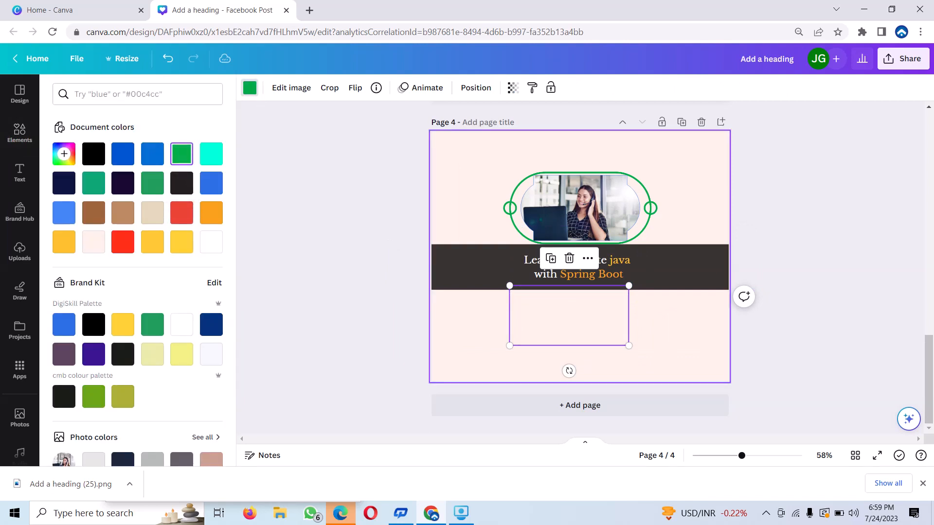
left_click_drag(510, 345, 440, 382)
left_click_drag(534, 334, 577, 292)
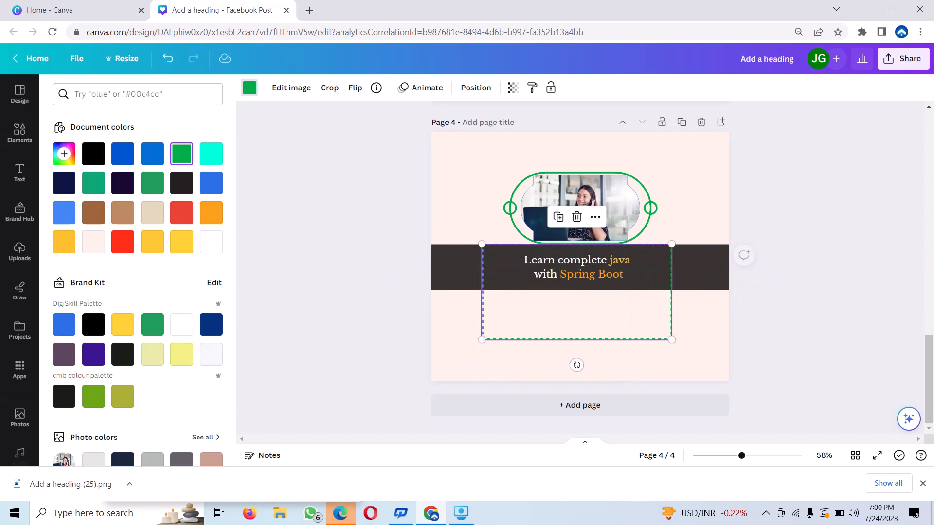
Send the dotted rectangle to the back and centre it horizontally on the page.
left_click(475, 88)
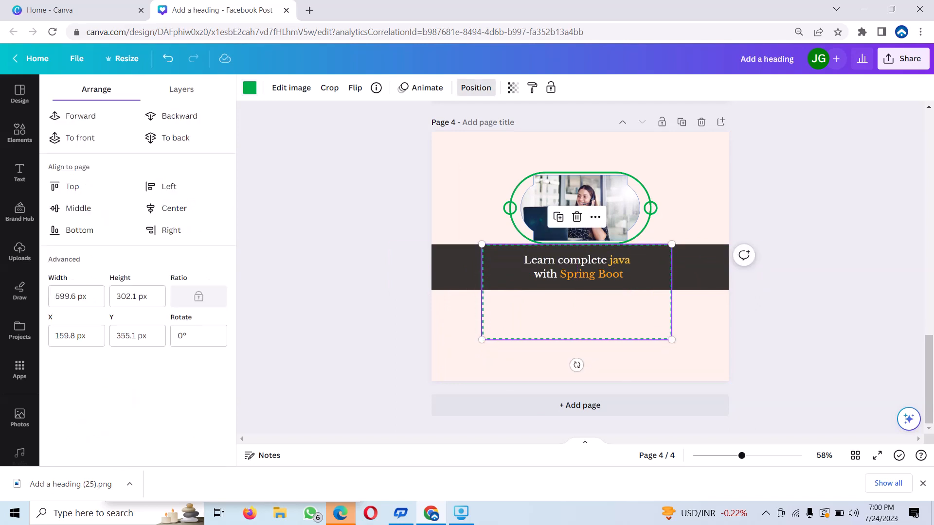
left_click(170, 137)
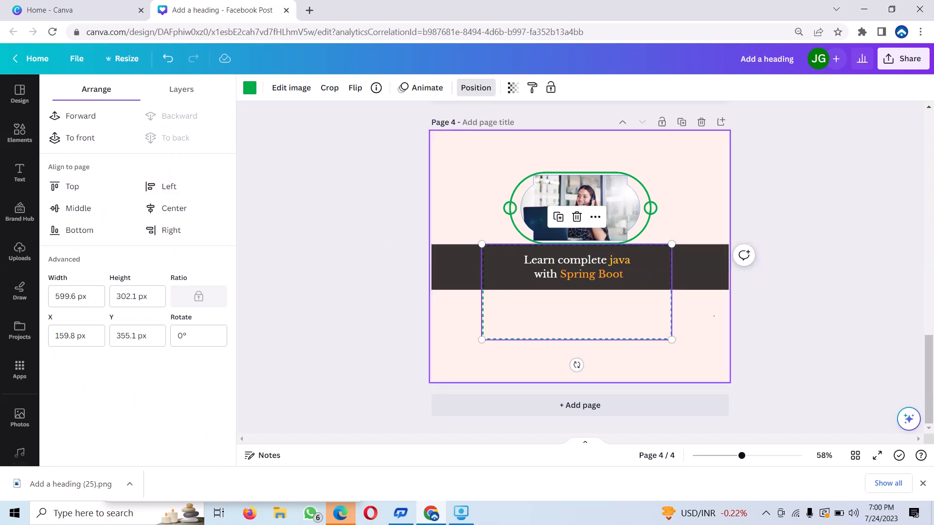
left_click(715, 317)
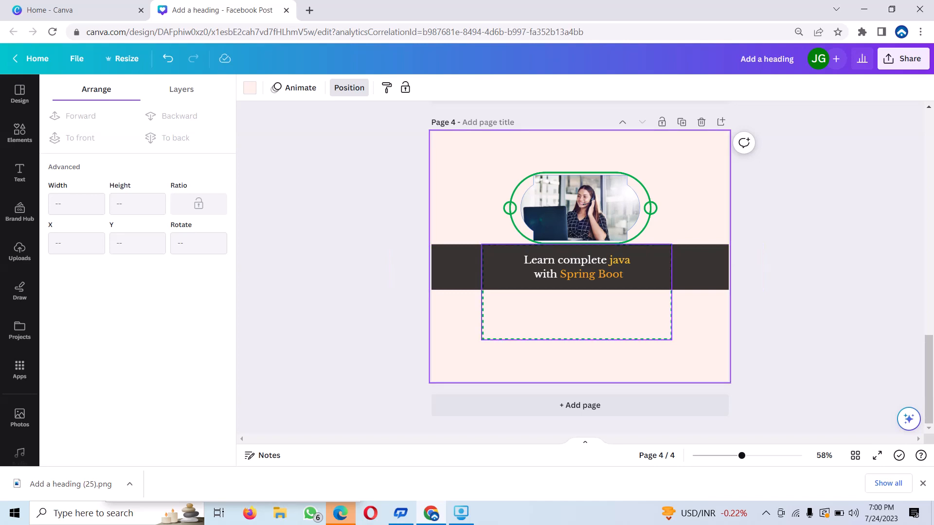
mouse_move(577, 292)
left_mouse_down()
mouse_move(579, 281)
mouse_move(580, 291)
left_mouse_up()
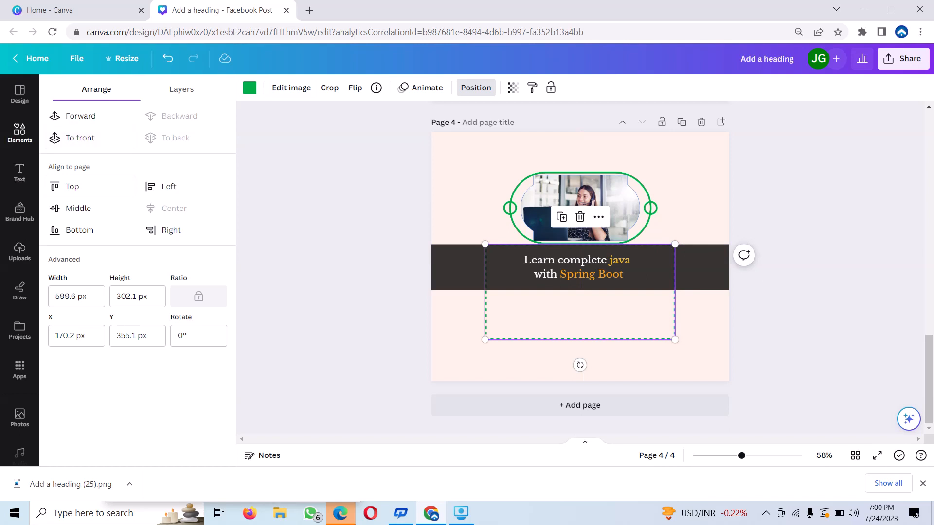
Search the elements library for "certification".
left_click(20, 132)
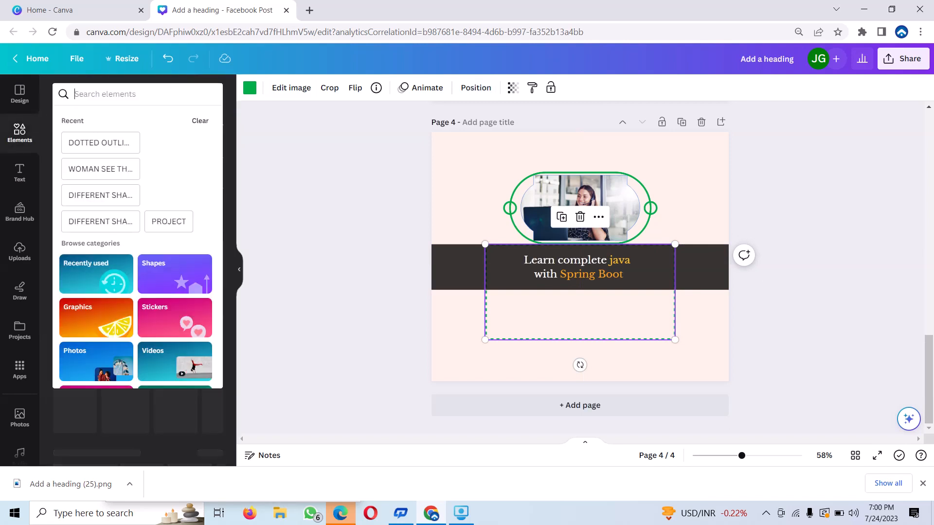
type("cert")
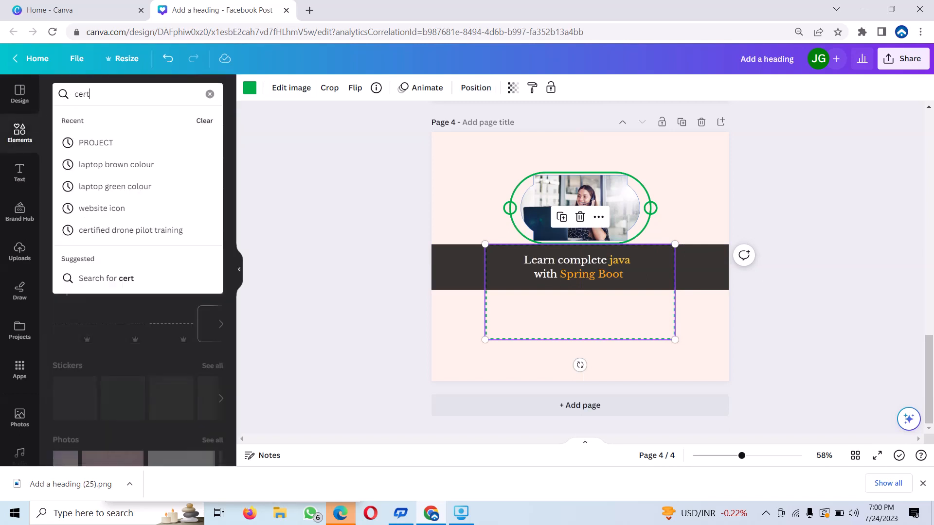
type("ifiv")
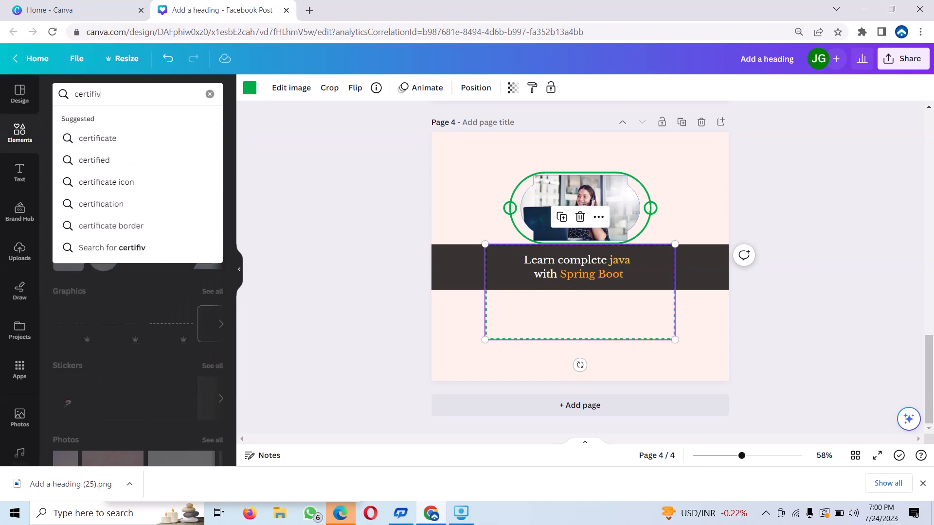
key("BackSpace")
key("BackSpace")
type("i")
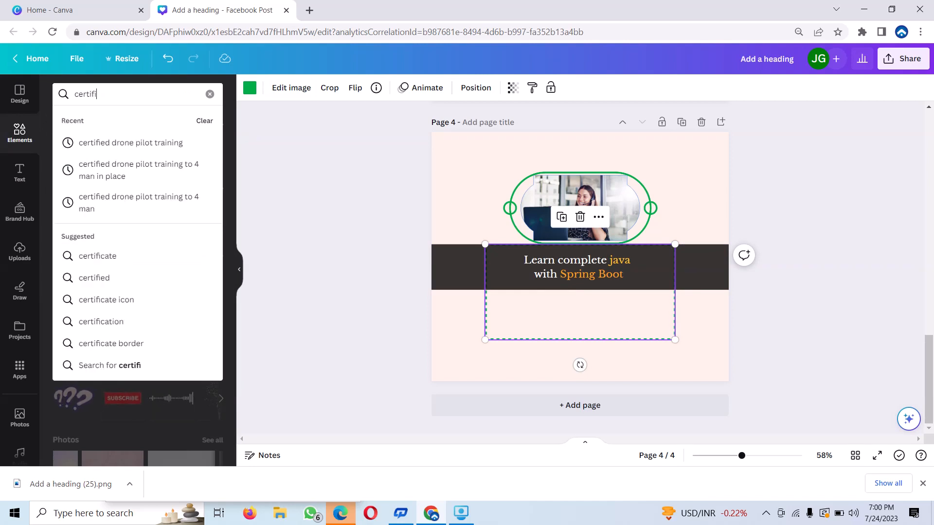
type("cation")
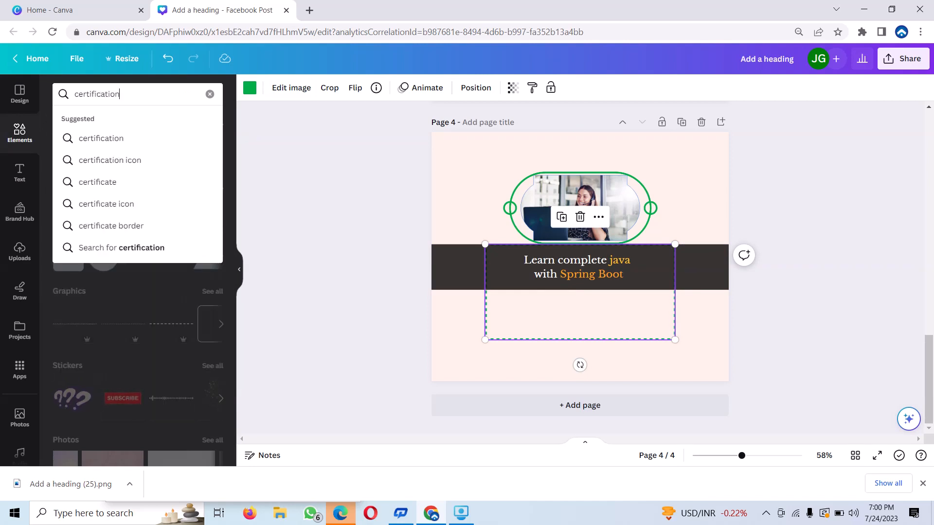
key("Return")
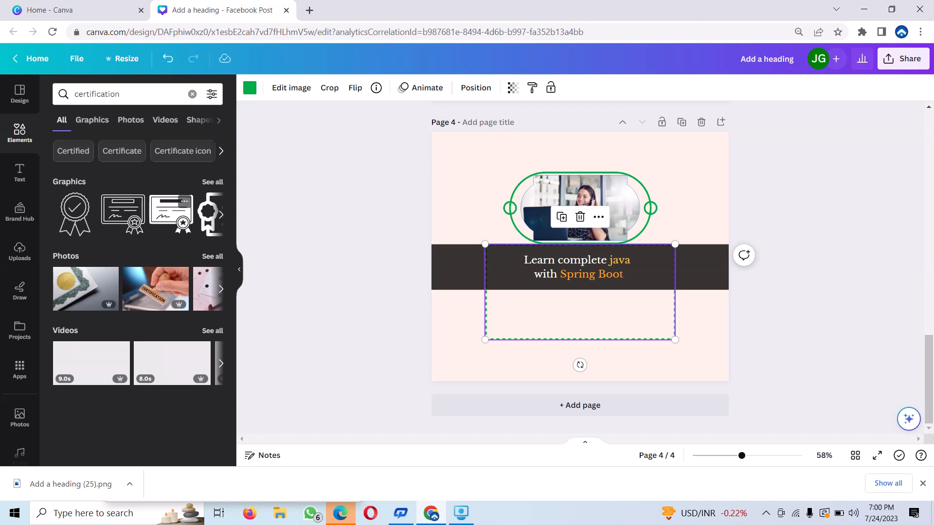
Add a certificate-with-ribbon graphic from the results, recolour it pale pink, and shrink it to a small icon beside the title text.
left_click(170, 214)
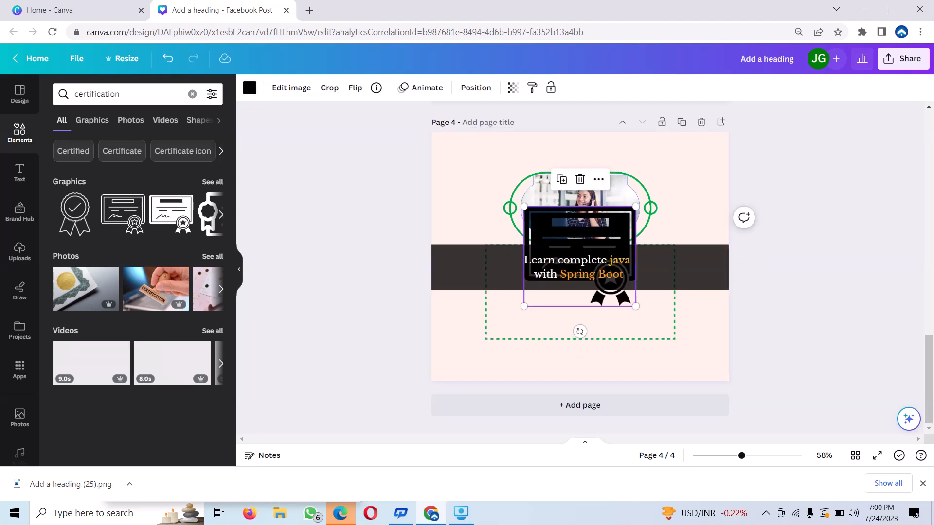
left_click(221, 215)
left_click(221, 214)
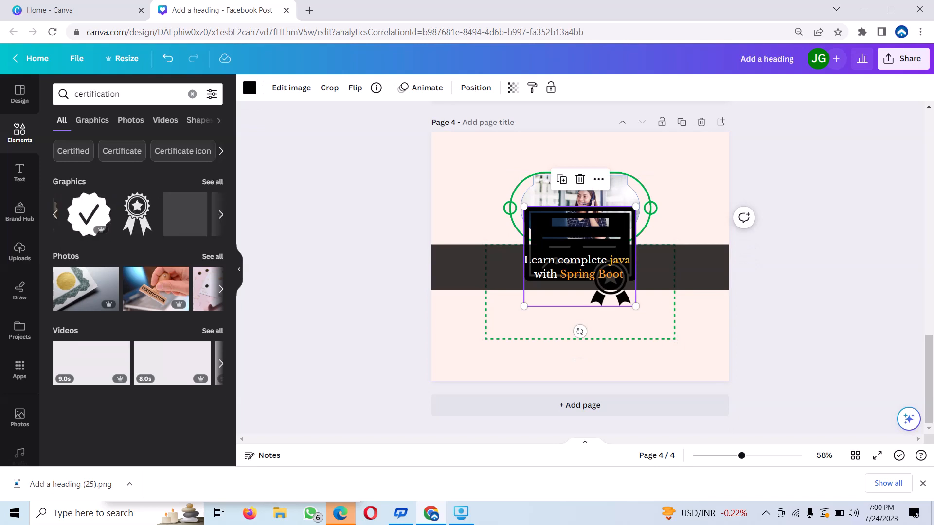
left_click(222, 214)
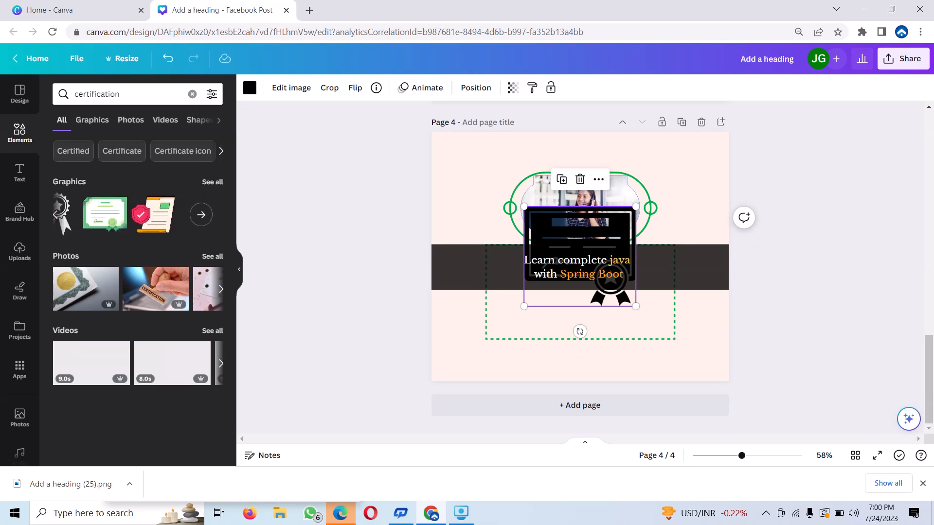
left_click(249, 87)
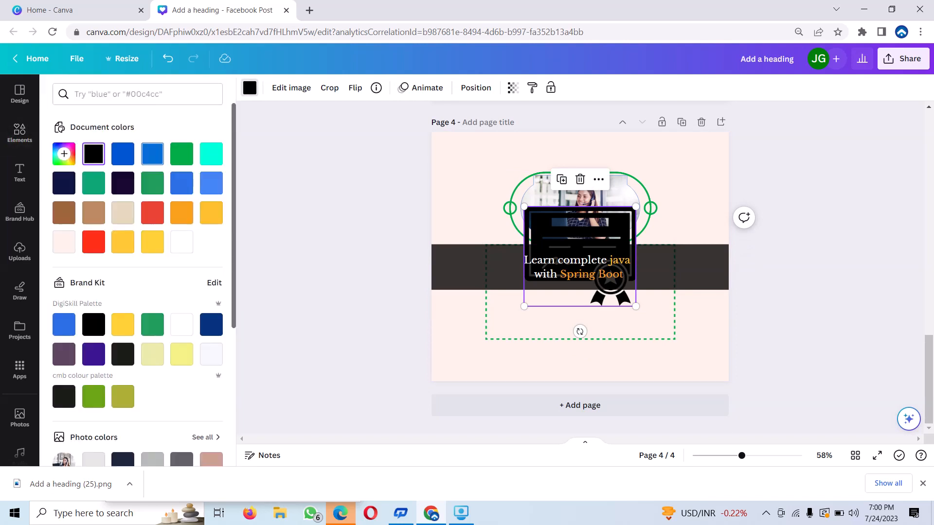
left_click(64, 242)
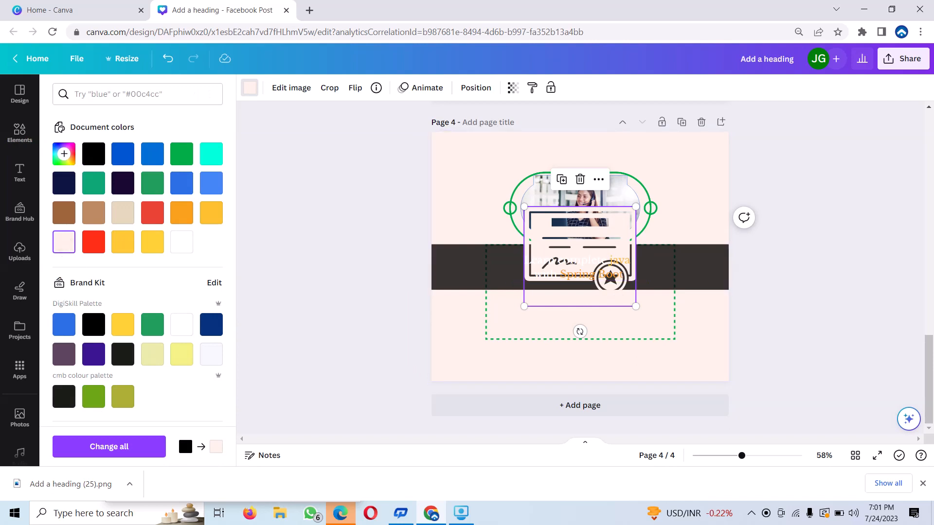
left_click_drag(524, 307, 525, 285)
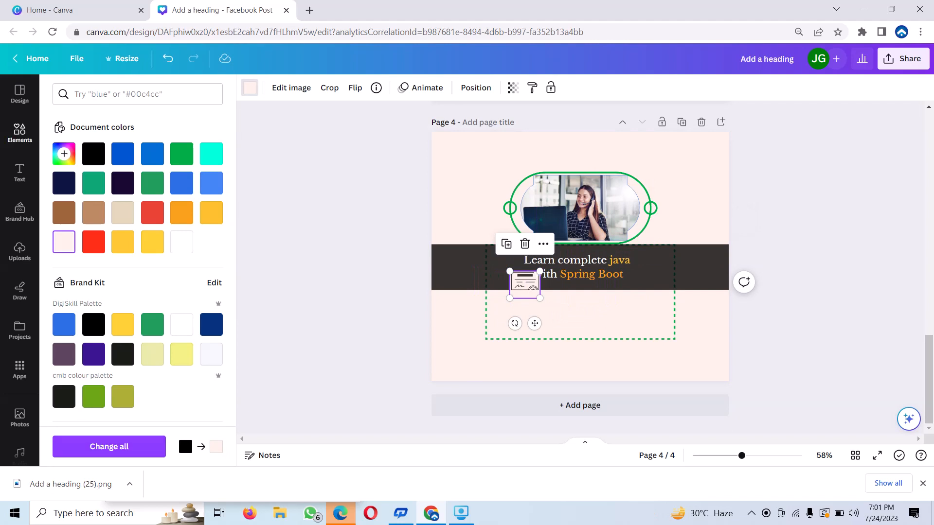
Add a circle shape, shrink it onto the dotted box's lower edge near the left corner, and fill it green.
left_click(19, 133)
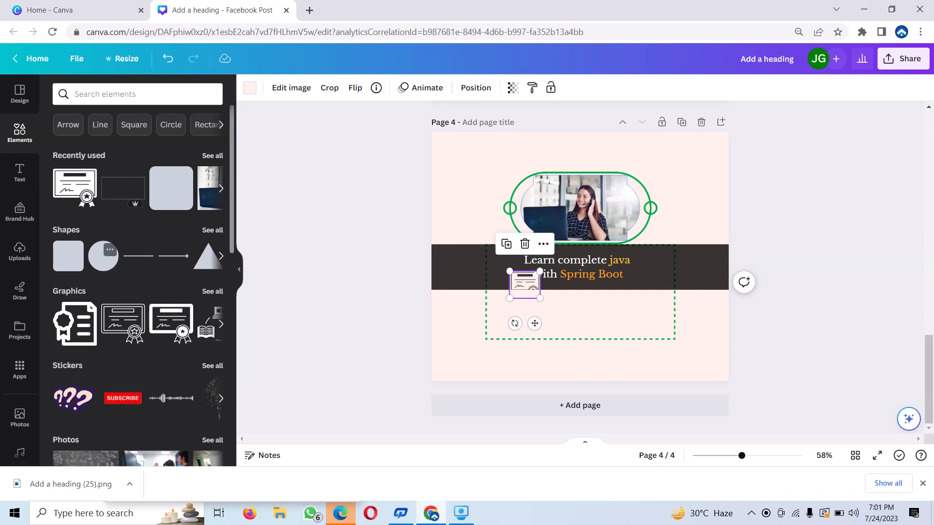
left_click(103, 256)
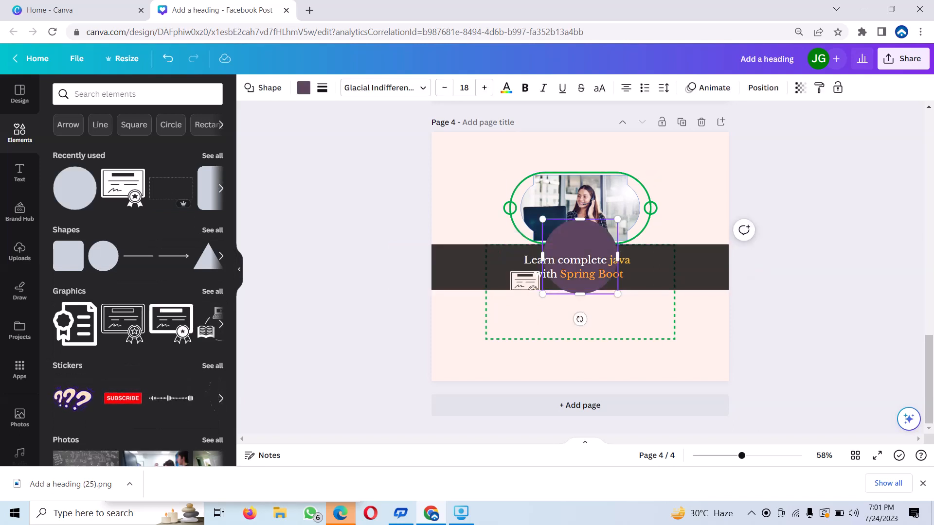
left_click_drag(580, 256, 548, 346)
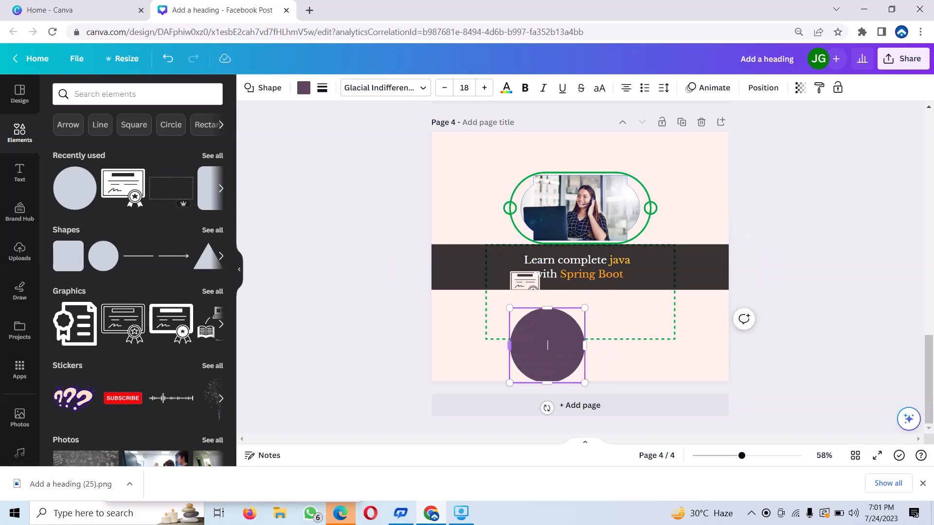
left_click_drag(509, 383, 514, 339)
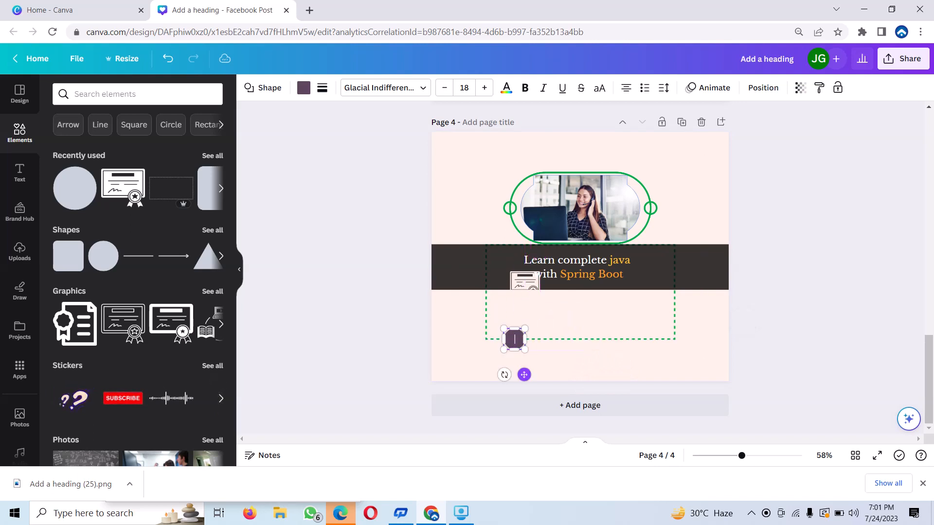
double_click(514, 339)
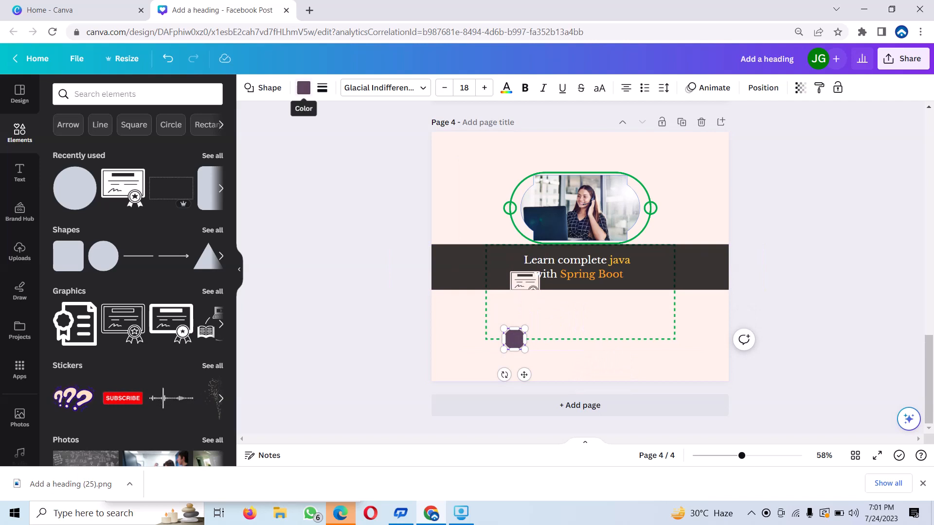
left_click(304, 87)
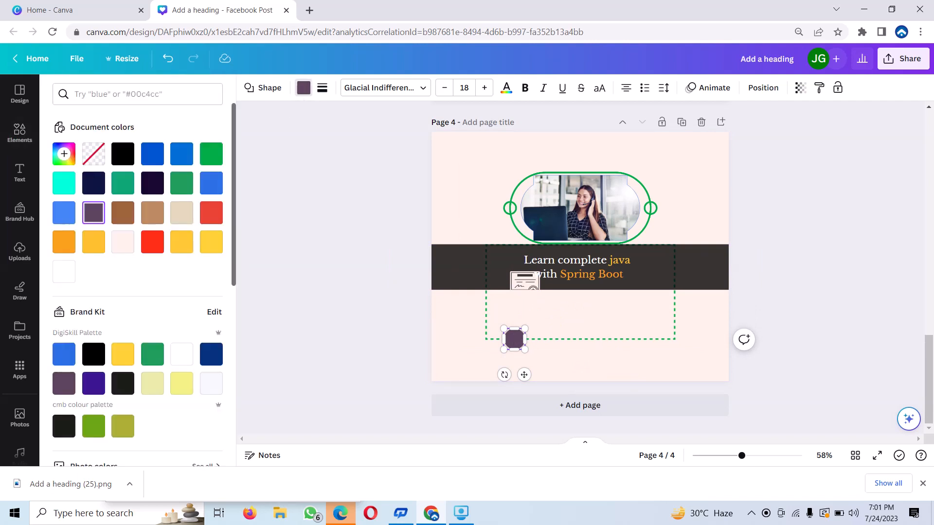
left_click(211, 154)
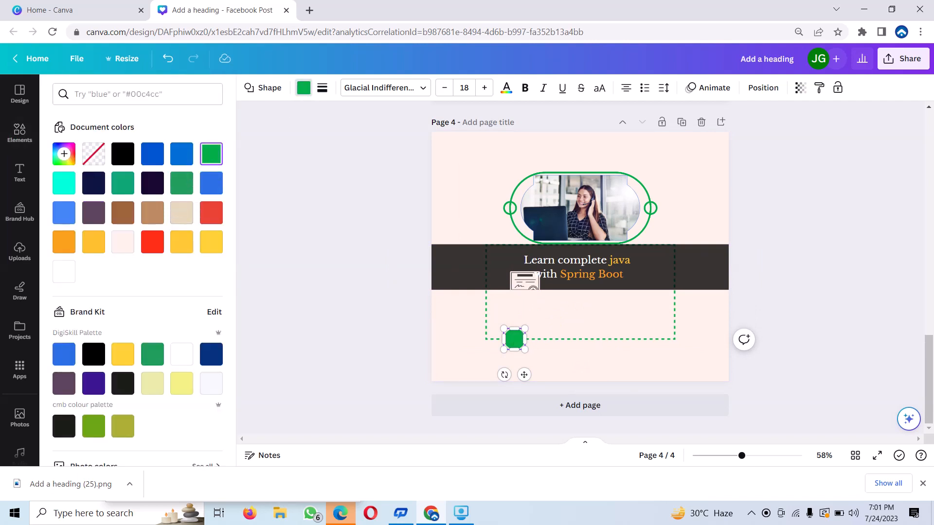
Duplicate the small green circle three times, narrowing the first copy slightly.
left_click(580, 315)
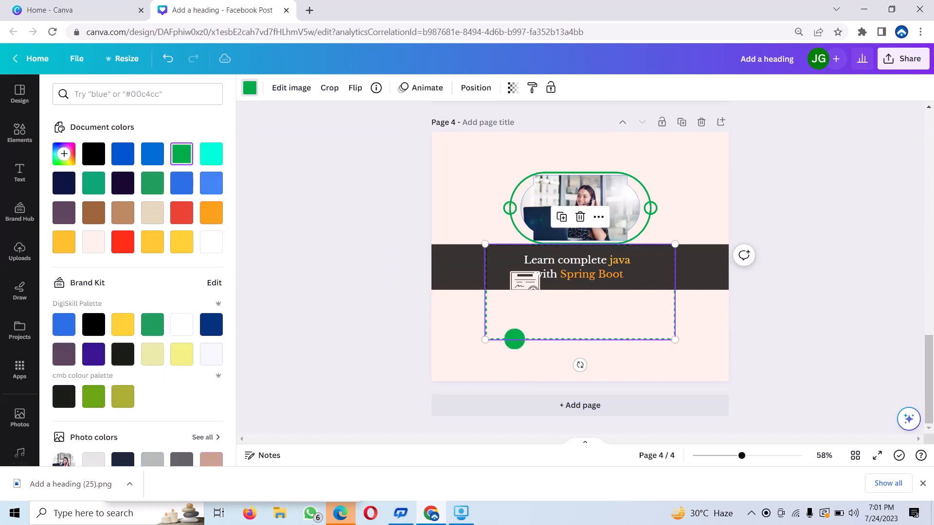
left_click(515, 339)
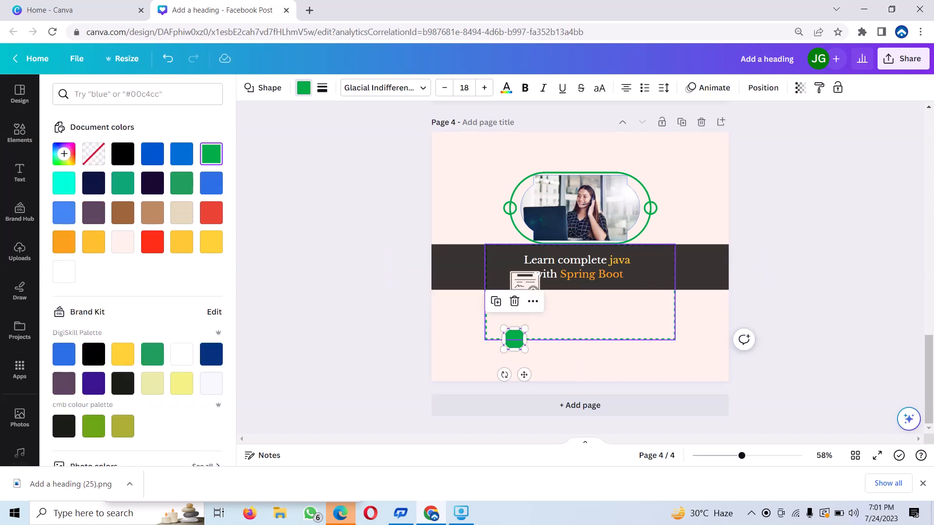
left_click_drag(514, 339, 533, 344)
left_click_drag(531, 380, 556, 371)
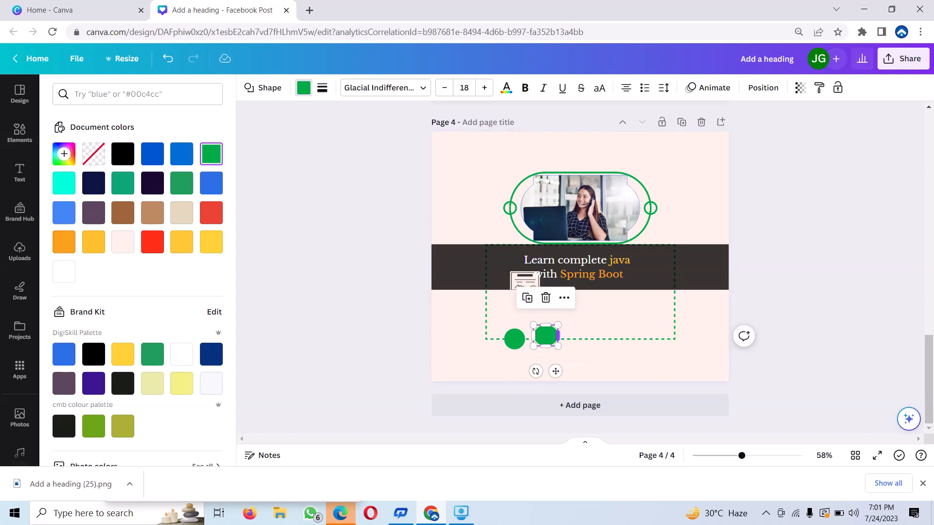
left_click_drag(558, 336, 554, 336)
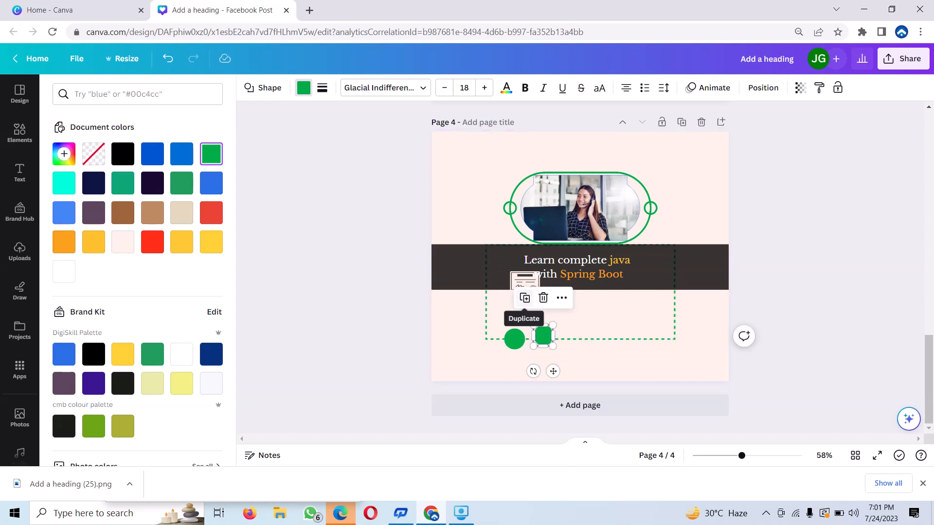
left_click(525, 298)
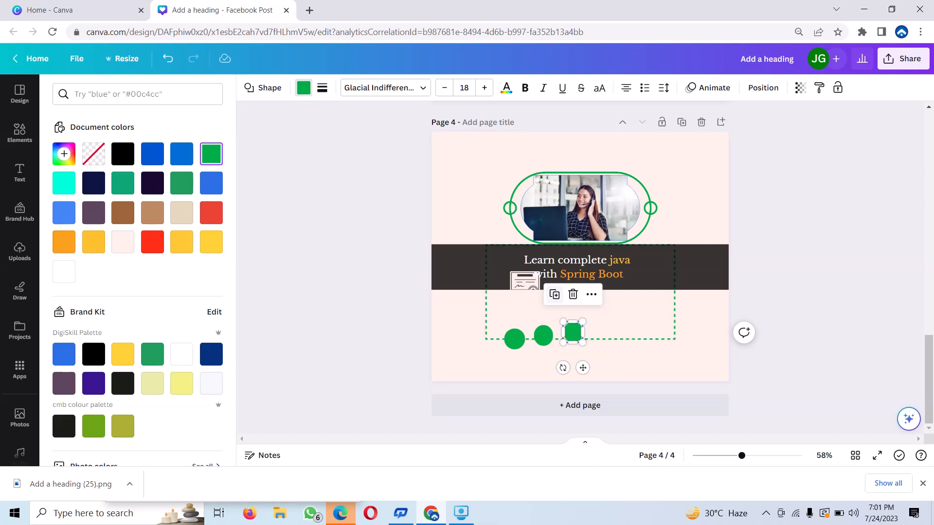
left_click(555, 295)
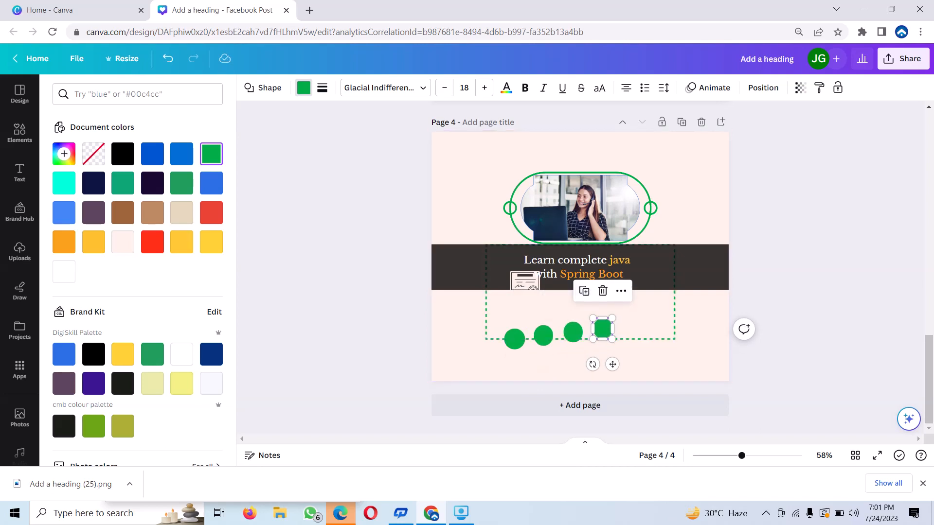
Spread the three copied circles along the dotted box's lower edge, level with the first circle.
left_click_drag(602, 329, 647, 339)
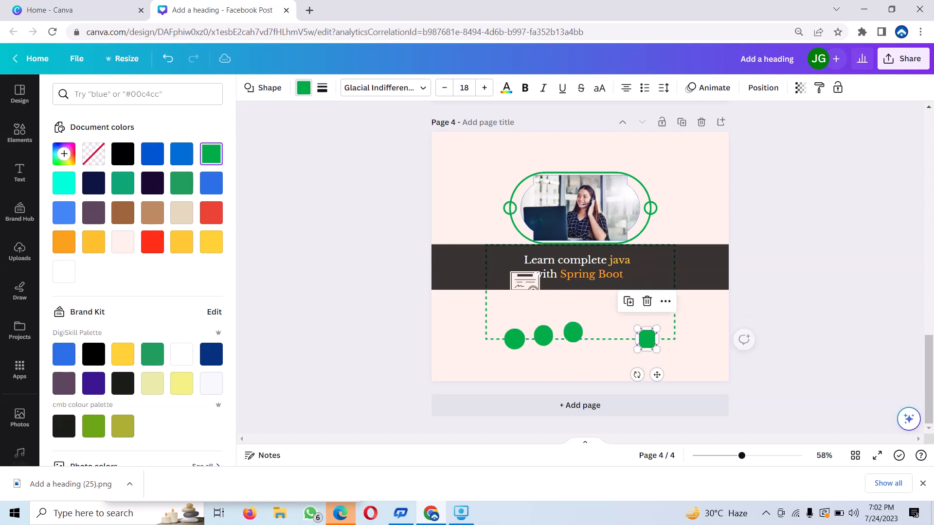
left_click(573, 332)
left_click_drag(573, 333, 617, 340)
mouse_move(543, 336)
left_mouse_down()
mouse_move(577, 338)
mouse_move(557, 339)
left_mouse_up()
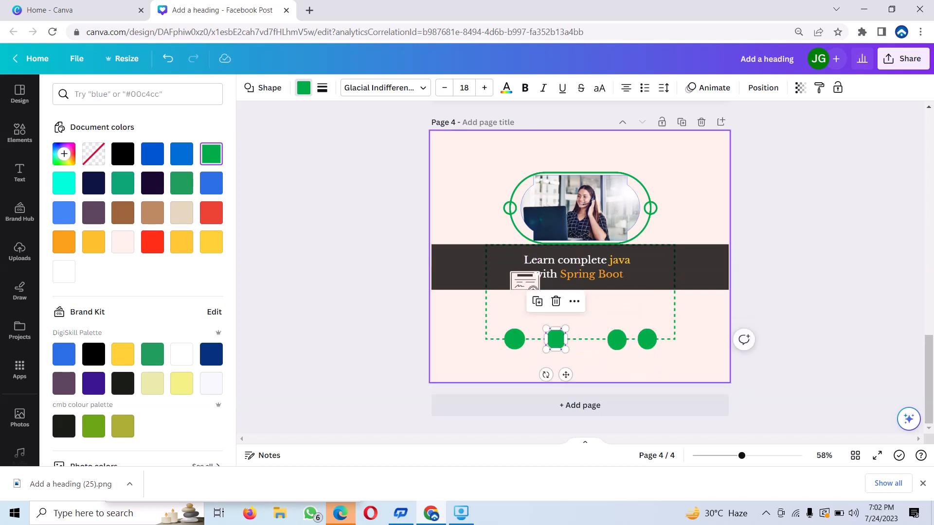
left_click_drag(617, 339, 606, 339)
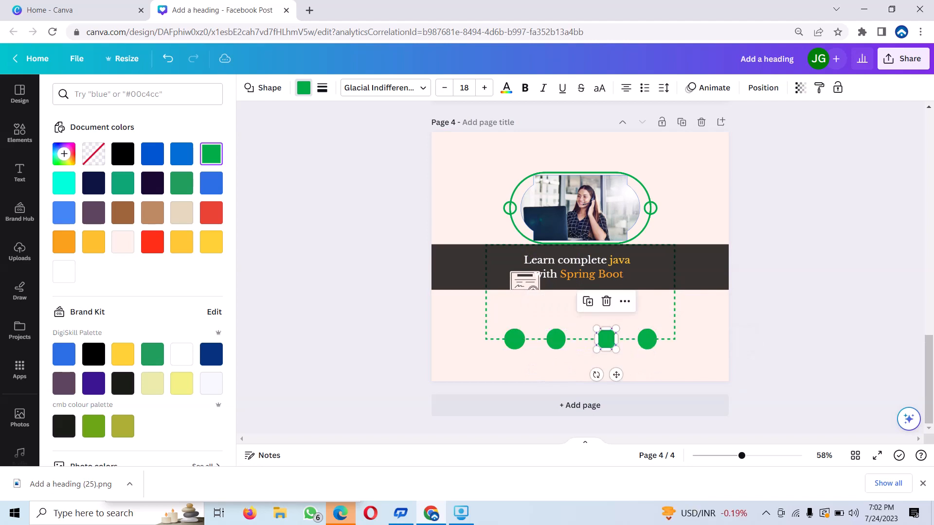
Shrink the certificate icon to about 48 by 43 px, bring it to the front, and centre it on the first green circle.
left_click(546, 275)
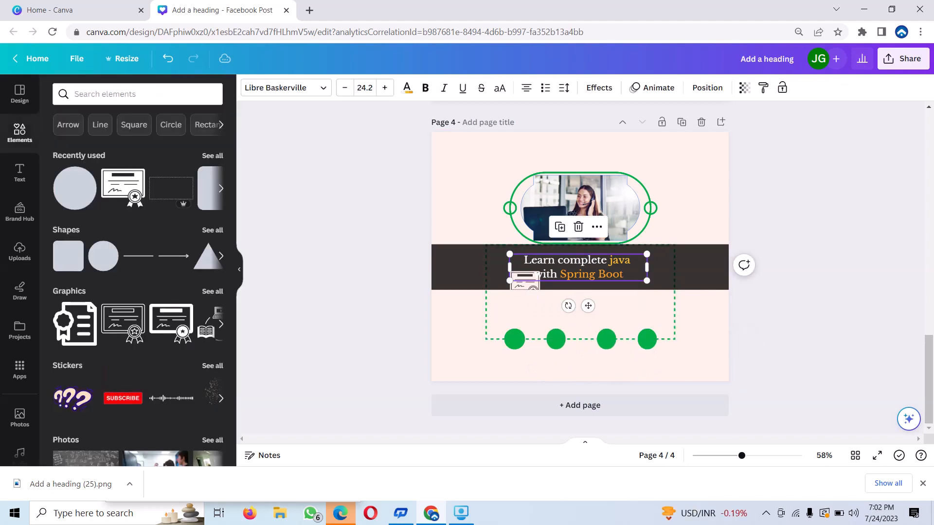
left_click(517, 292)
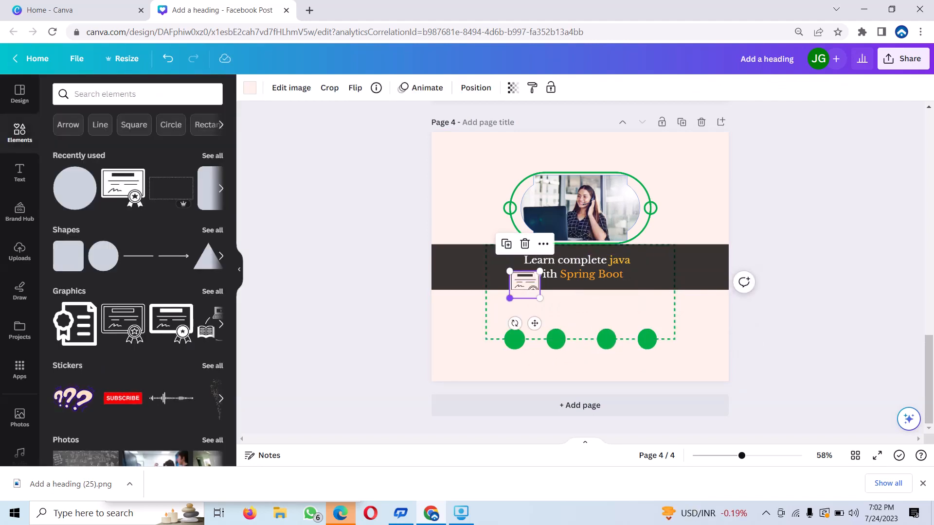
left_click_drag(510, 298, 511, 339)
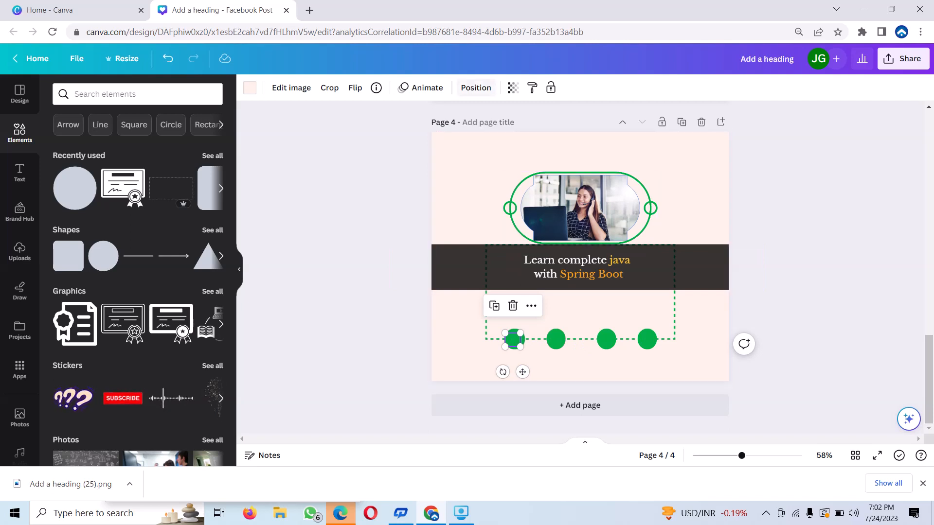
left_click(475, 88)
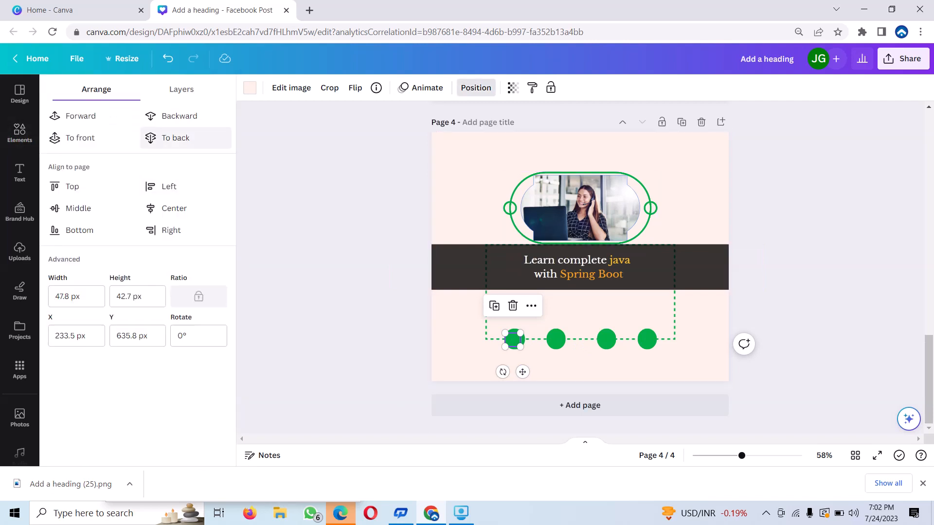
left_click(81, 139)
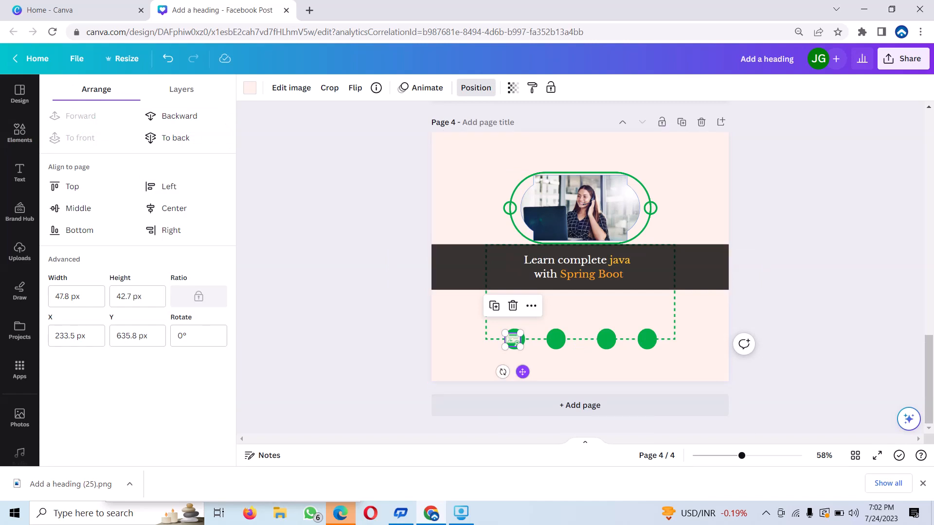
left_click_drag(522, 372, 524, 371)
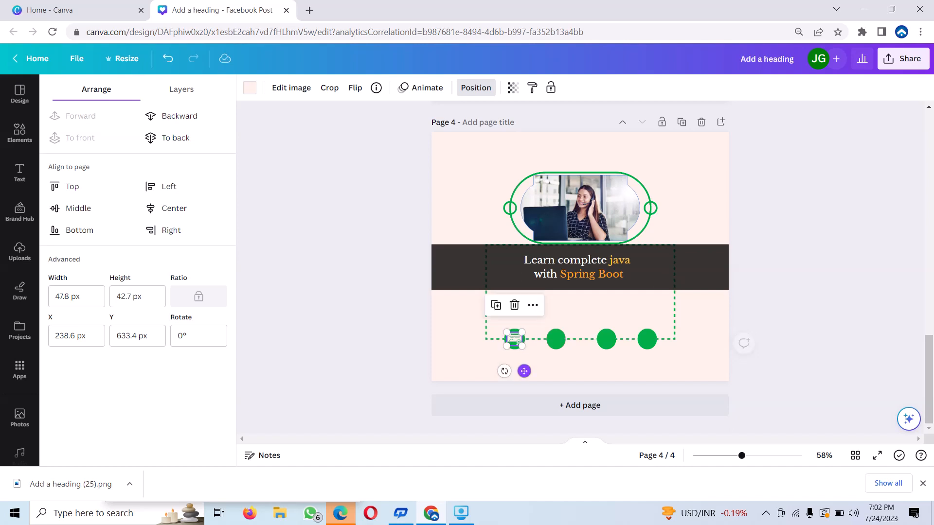
Search the elements library for "project".
left_click(20, 132)
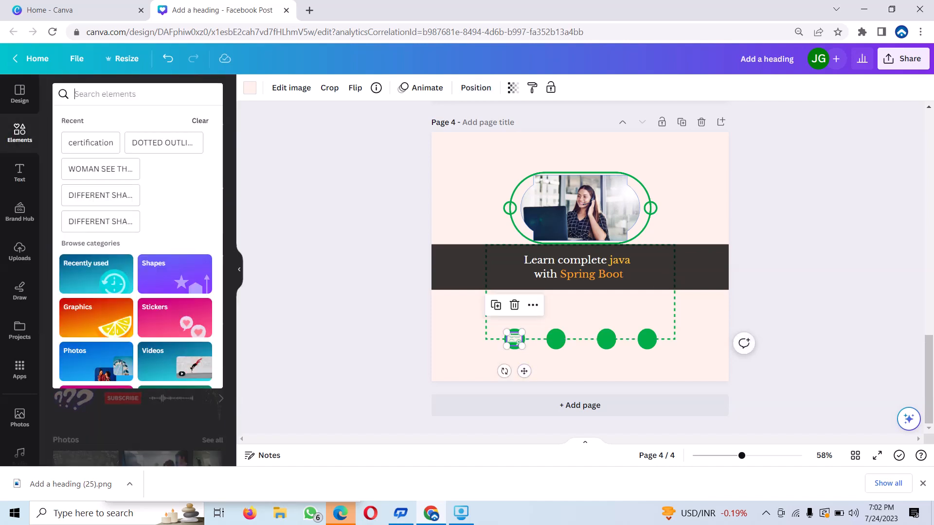
type("pro")
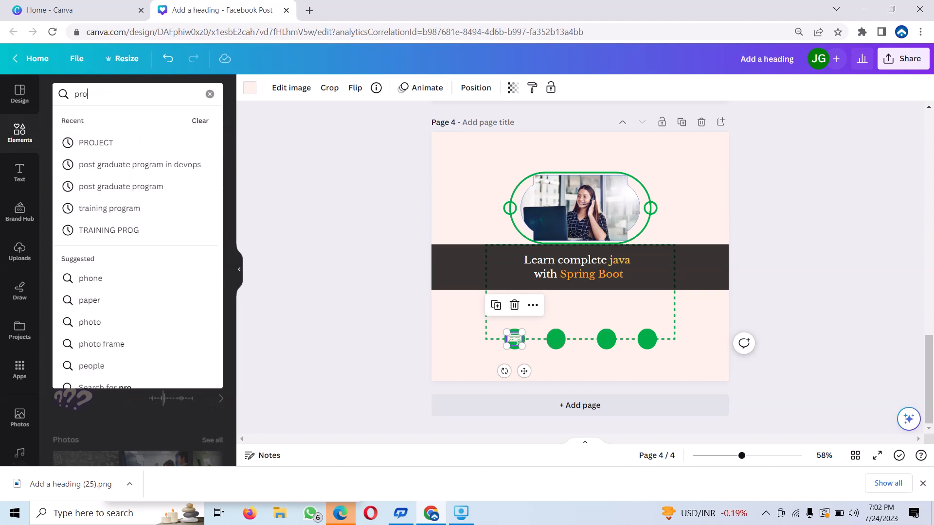
type("jec")
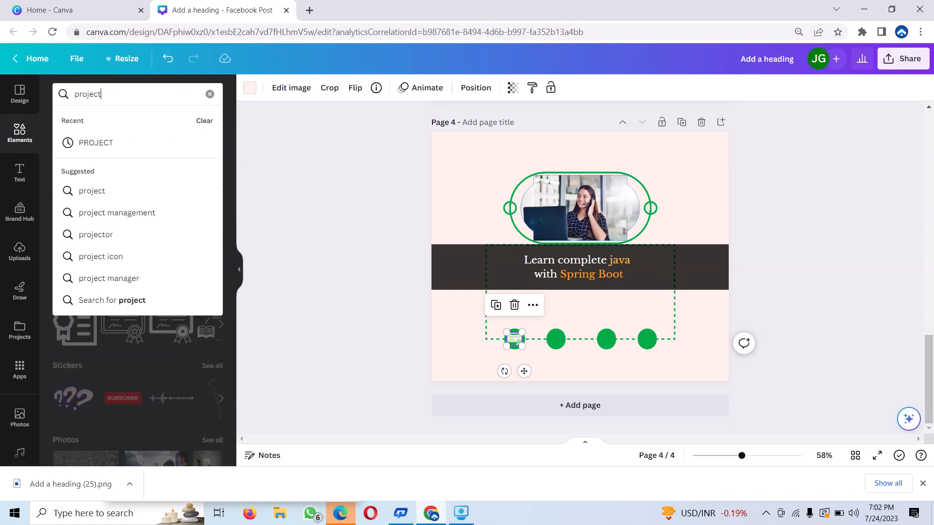
type("t")
key("Return")
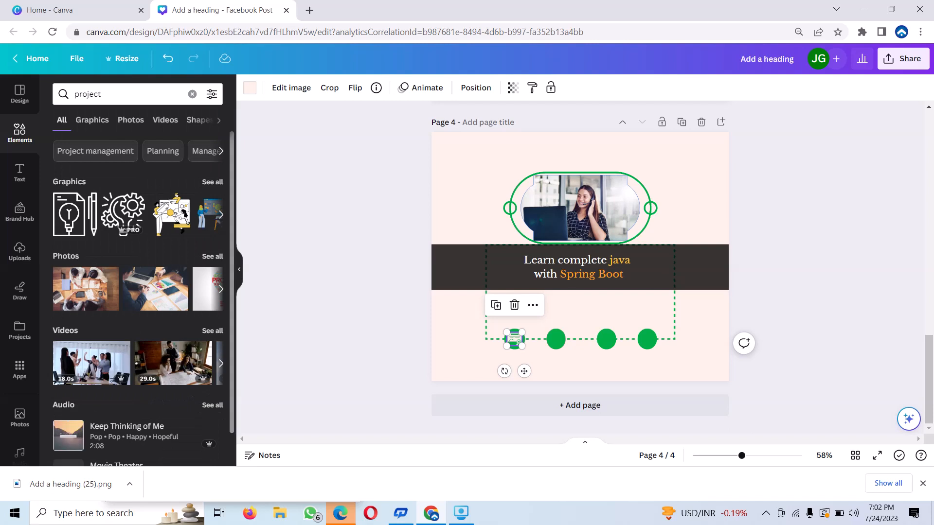
Add the light bulb with gears graphic, shrink it to icon size, and place it on the second green circle.
left_click(135, 199)
left_click(124, 214)
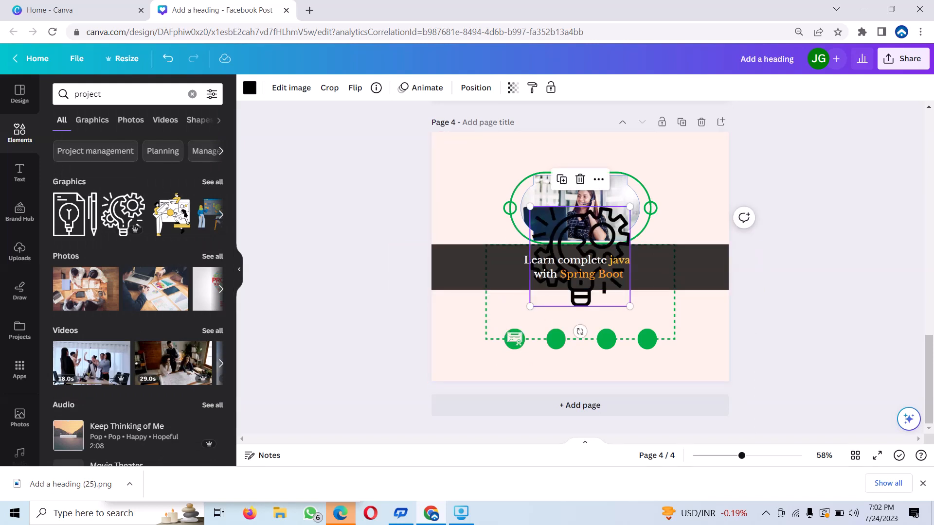
left_click_drag(530, 307, 602, 235)
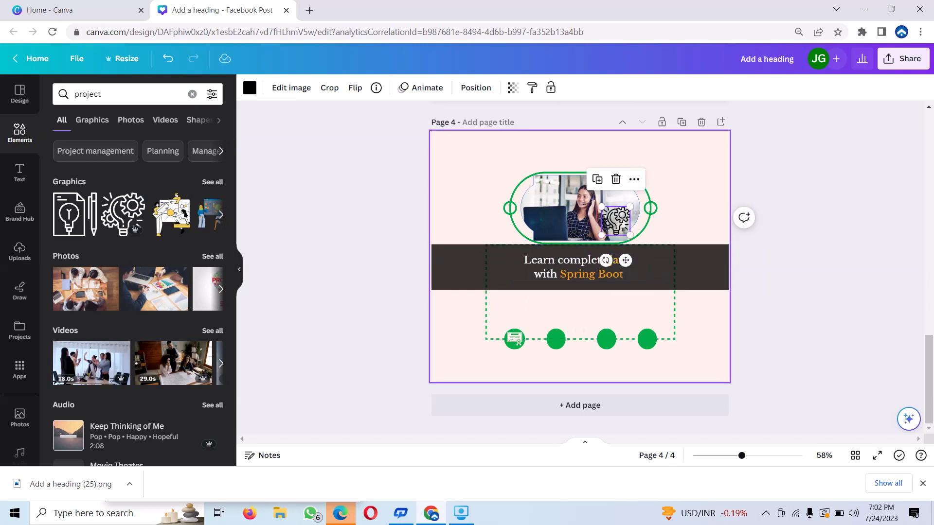
left_click_drag(602, 235, 557, 339)
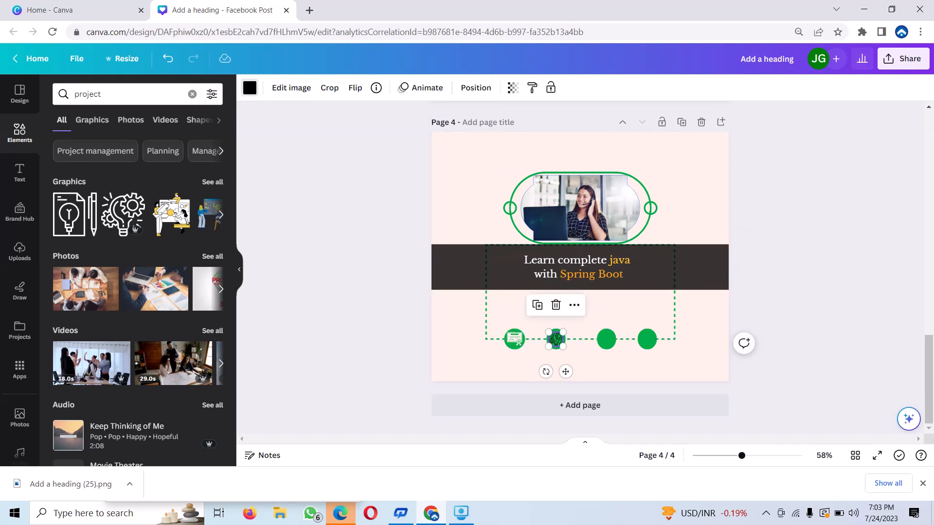
Recolour the light bulb with gears icon on the second green circle to the pale document colour #fdf1e9.
left_click(250, 87)
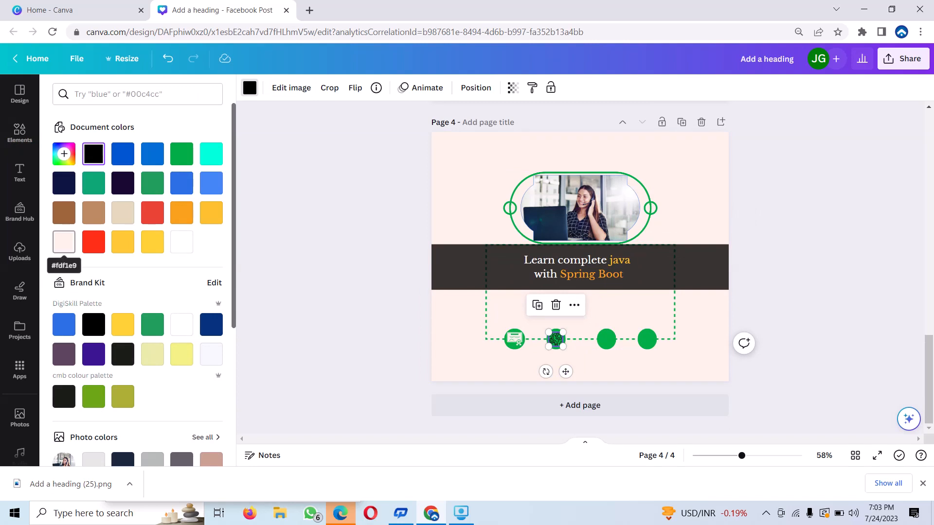
left_click(64, 242)
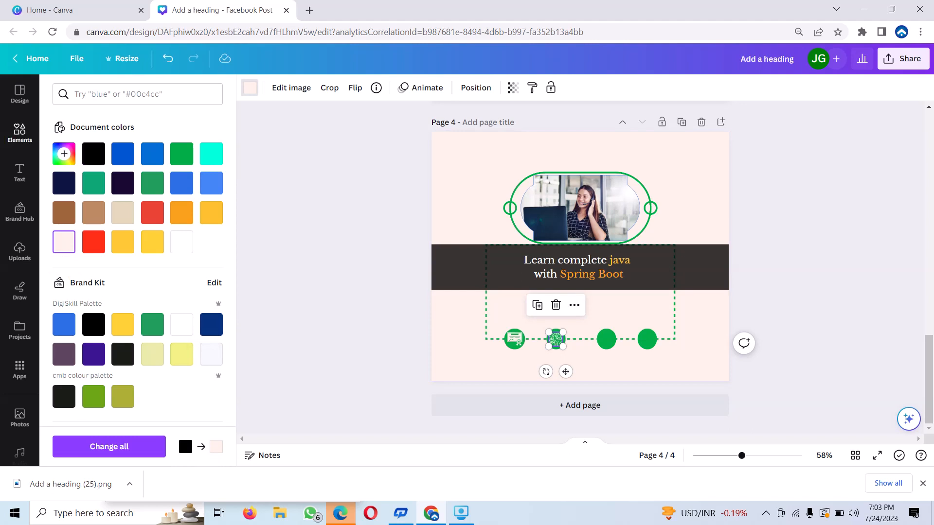
Search the elements library for "interview".
left_click(20, 132)
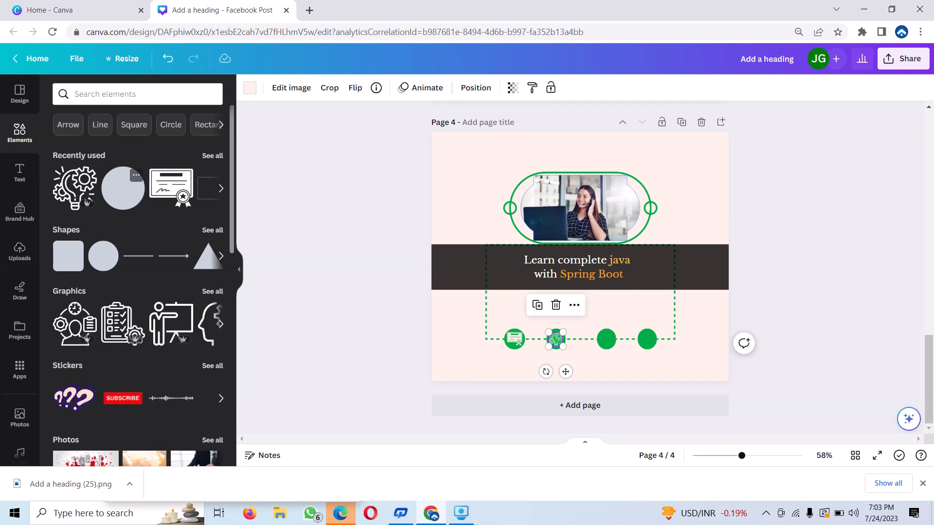
left_click(137, 94)
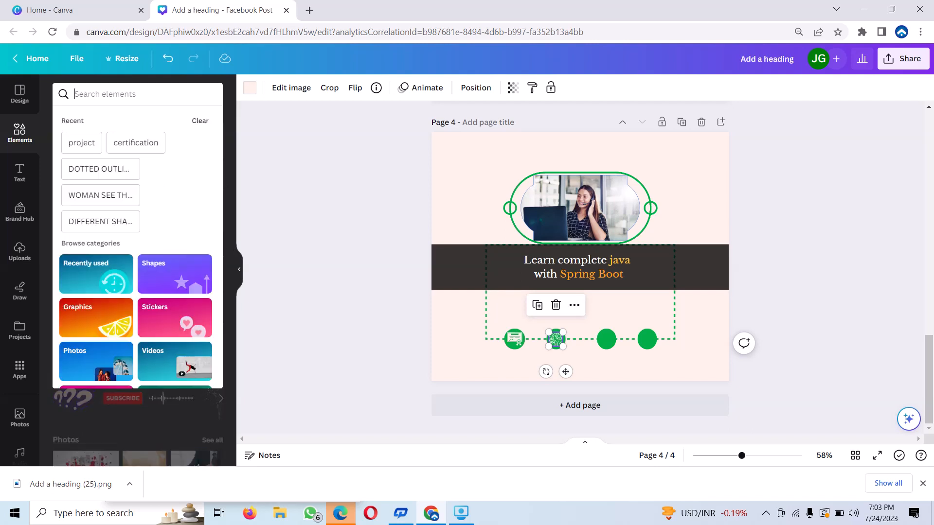
type("interv")
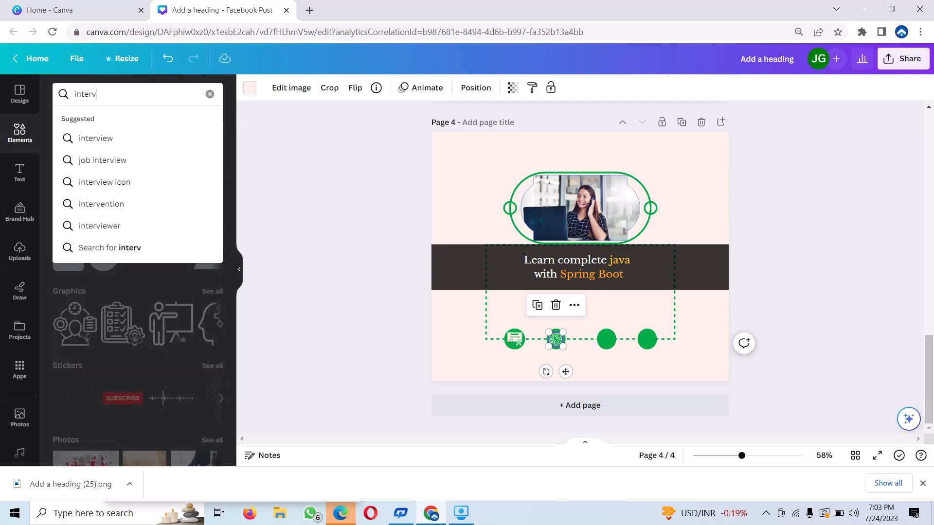
type("iew")
key("Return")
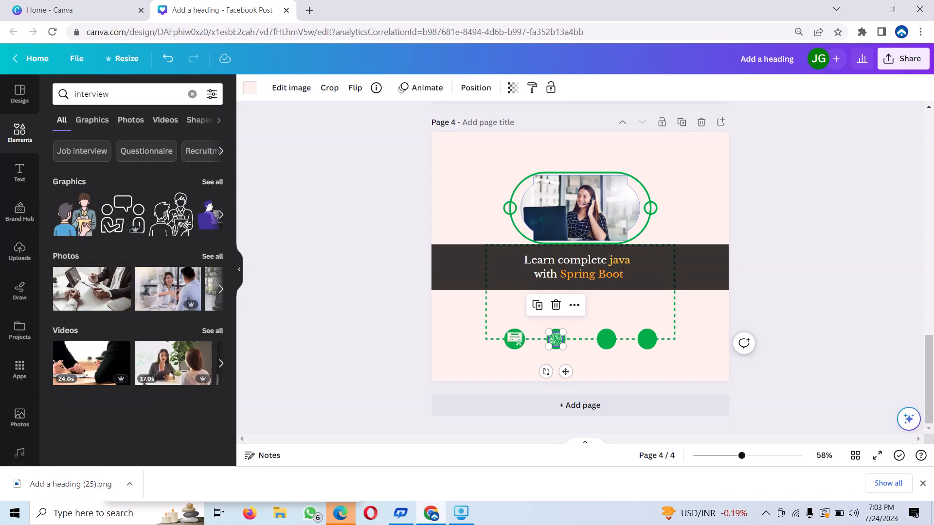
Add the solid graphic of two seated people with a speech bubble from the interview graphics and shrink it to icon size.
left_click(220, 215)
left_click(221, 214)
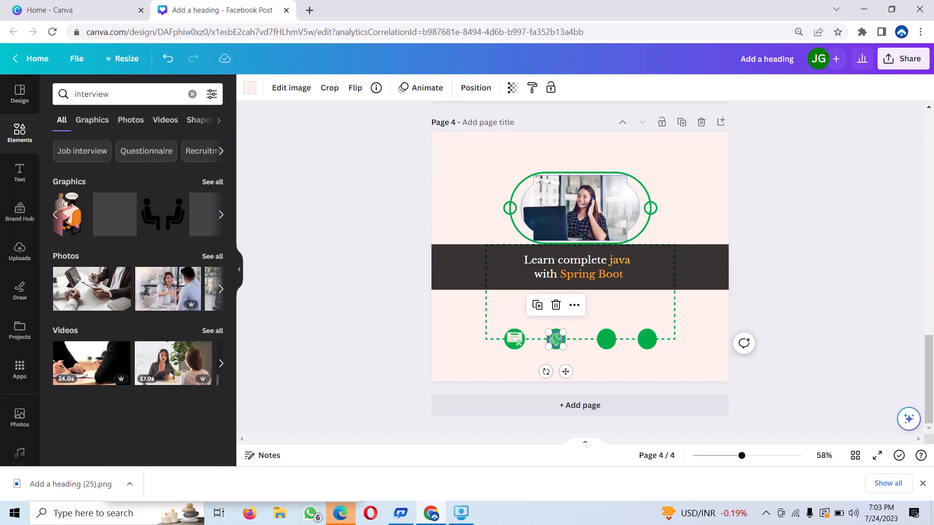
left_click(220, 215)
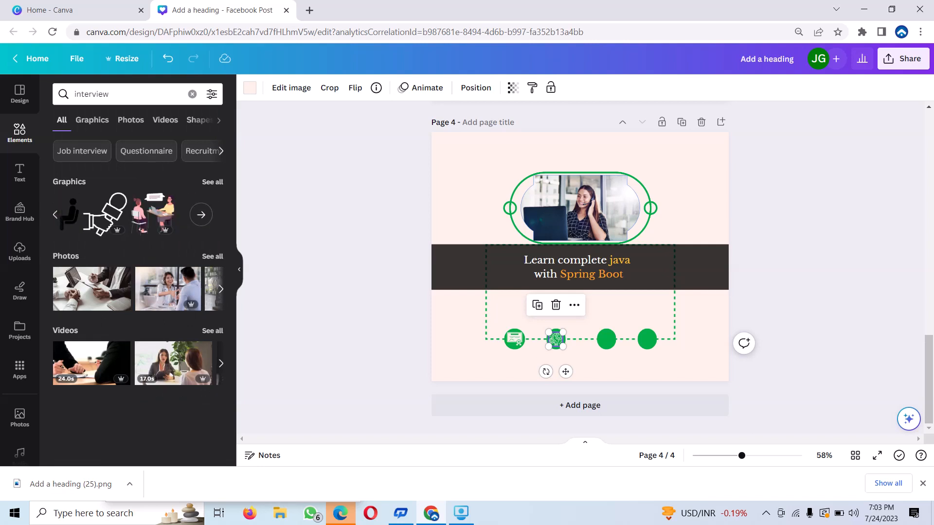
left_click(201, 215)
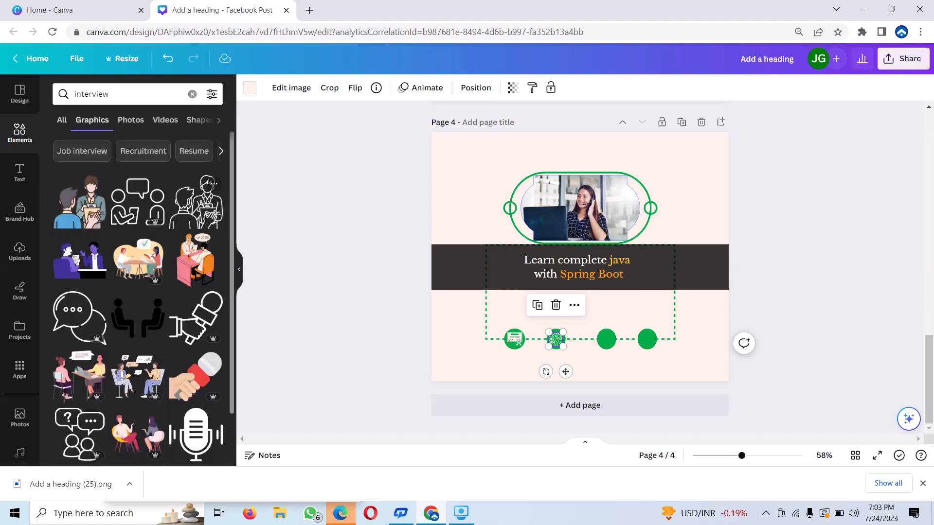
scroll(195, 253, "down", 5)
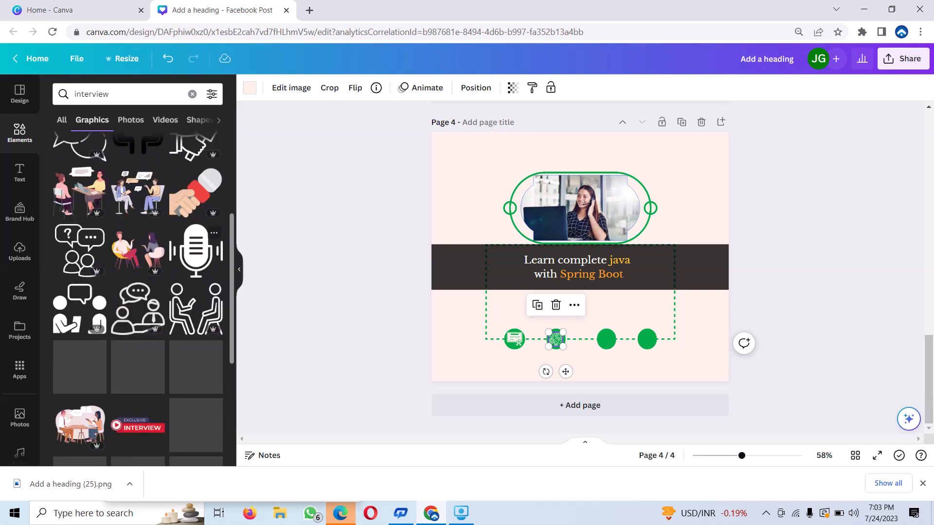
scroll(161, 292, "down", 3)
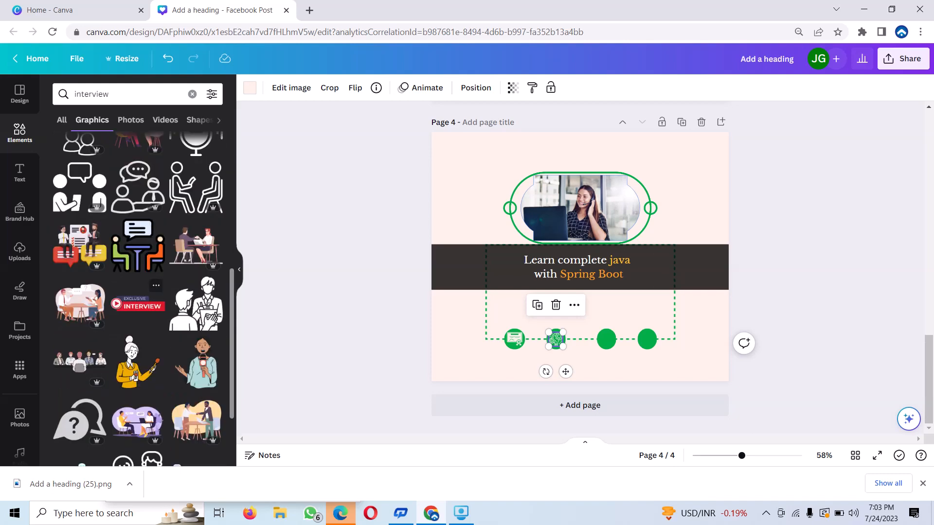
scroll(146, 297, "down", 2)
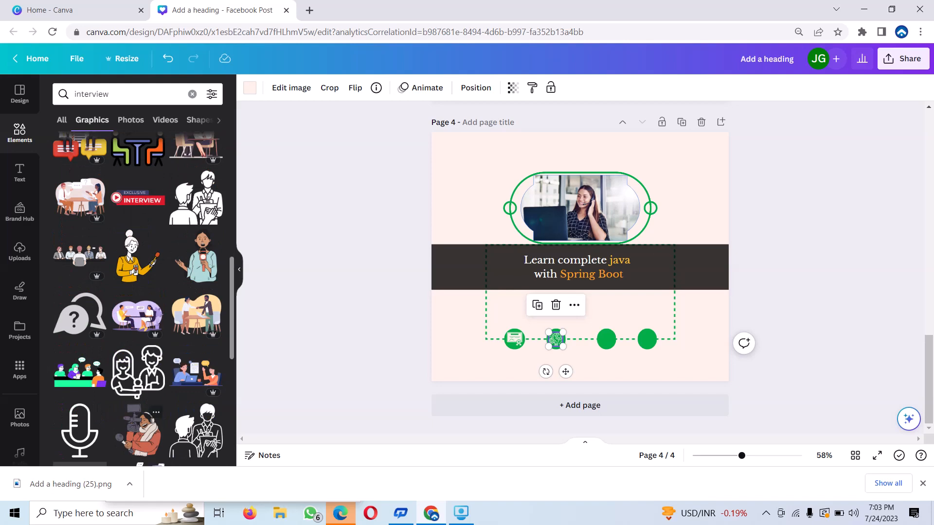
scroll(146, 297, "down", 2)
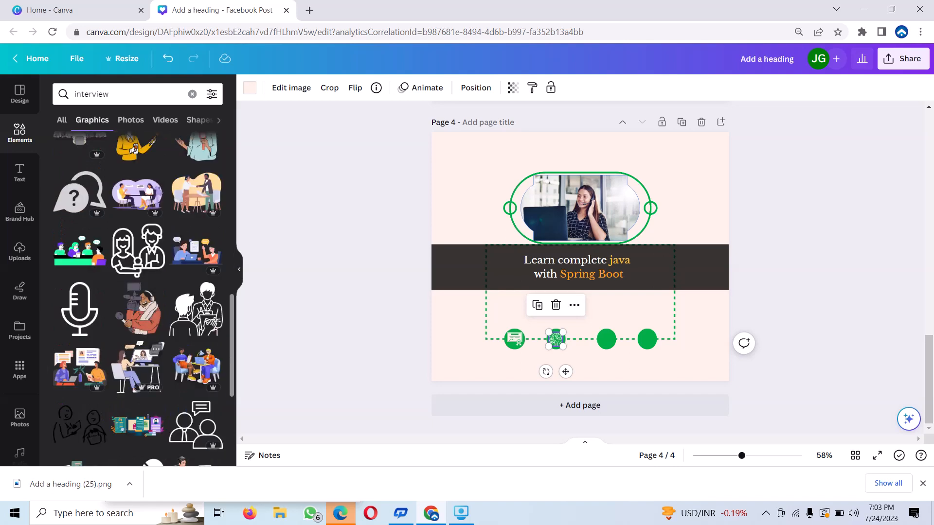
scroll(138, 297, "up", 8)
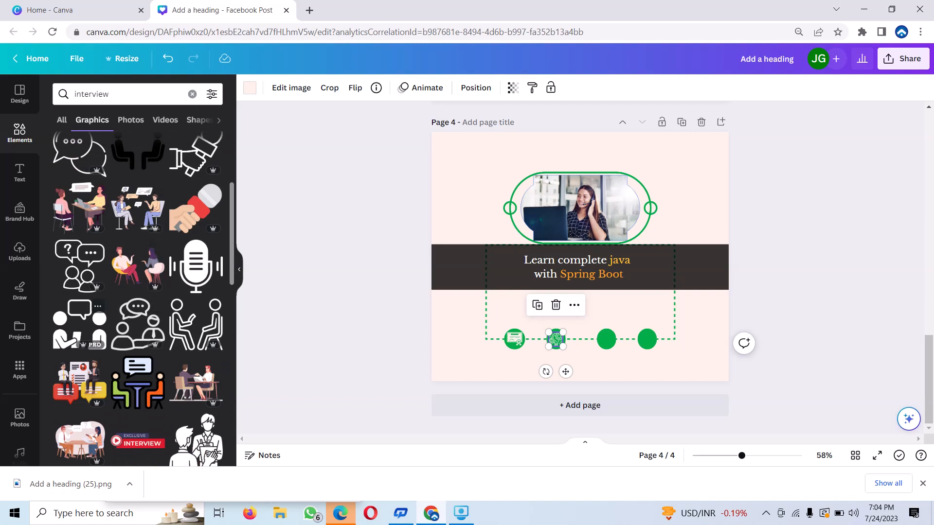
left_click(80, 325)
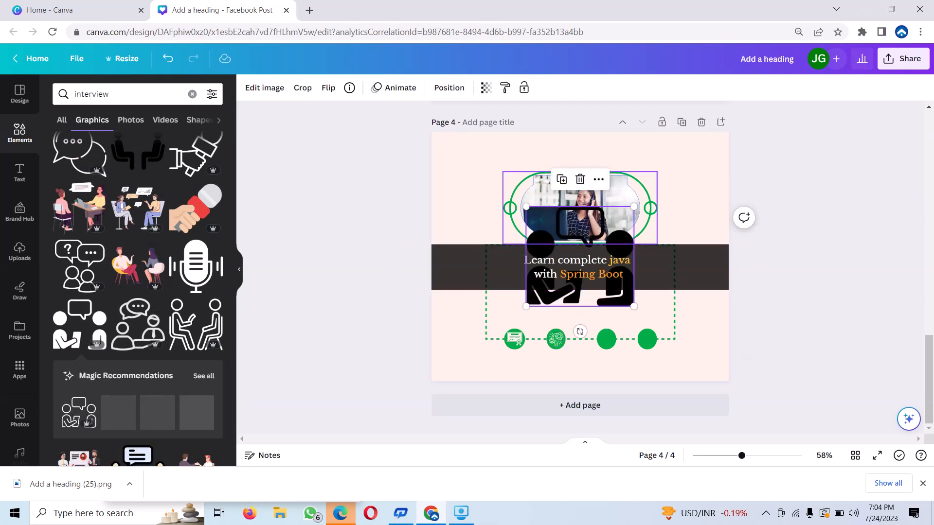
left_click_drag(526, 206, 618, 293)
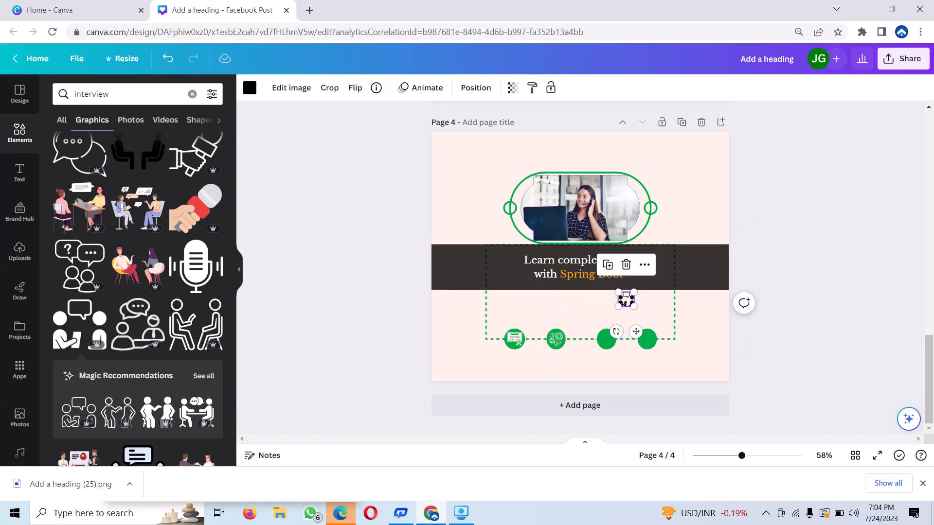
Centre the interview icon on the third green circle and recolour it to the pale document colour #fdf1e9.
left_click(250, 87)
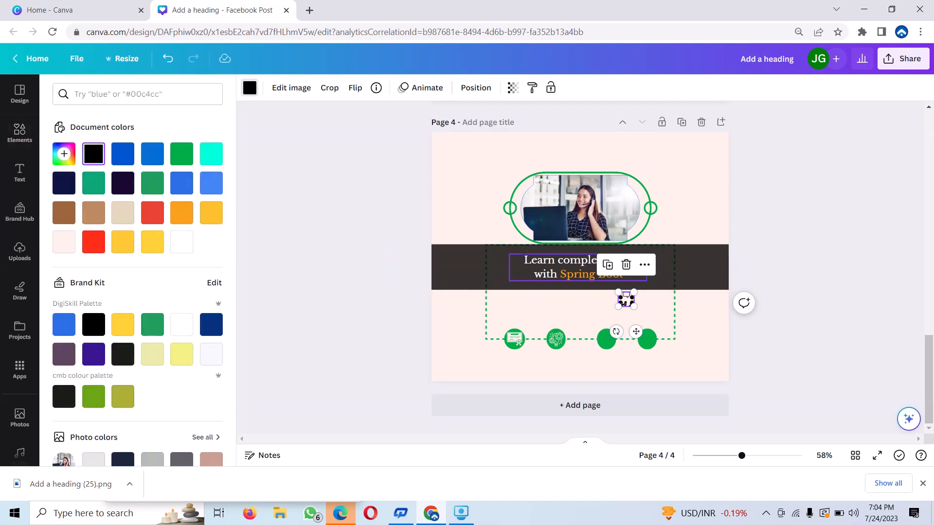
left_click_drag(626, 300, 607, 339)
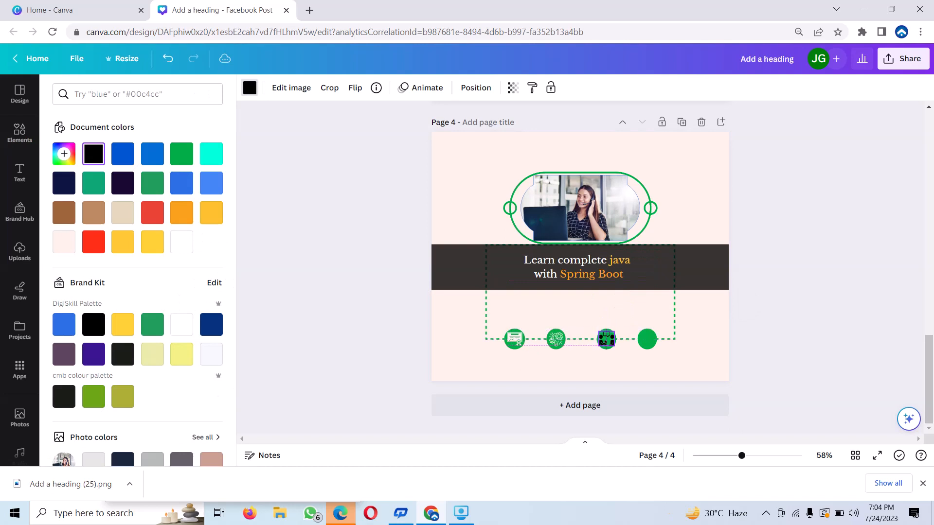
left_click(64, 241)
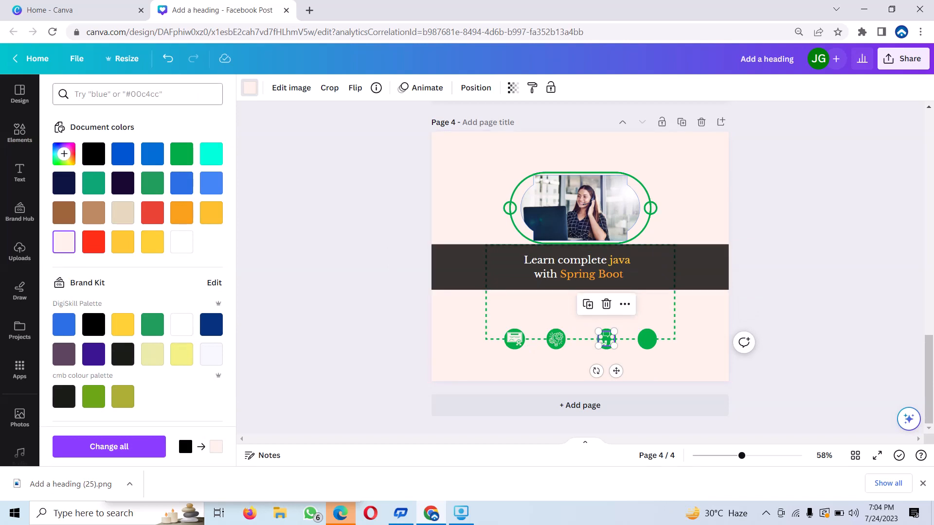
Search the elements library for "problem solving".
left_click(19, 131)
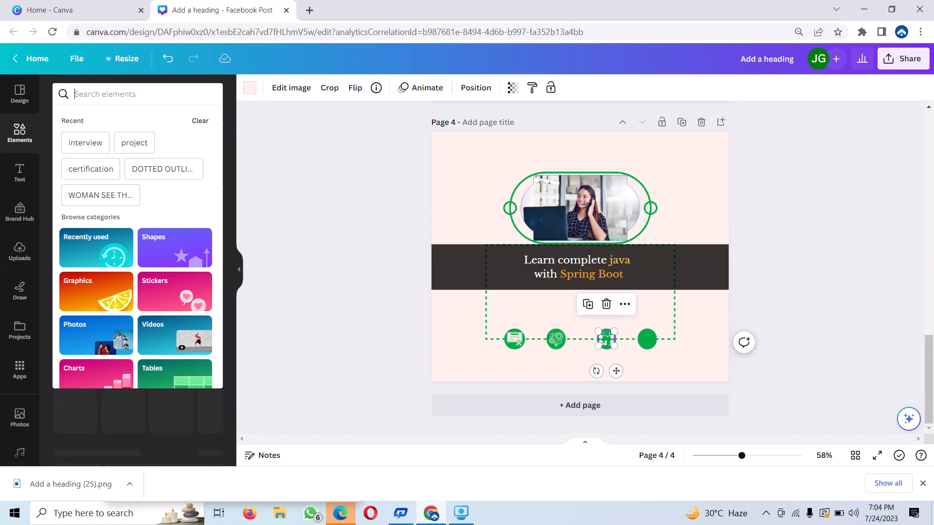
type("prob")
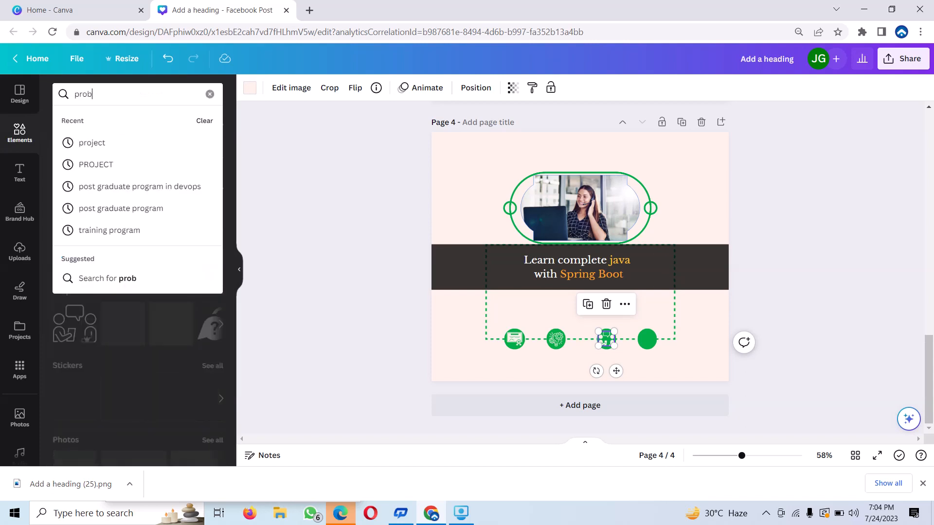
type("lem")
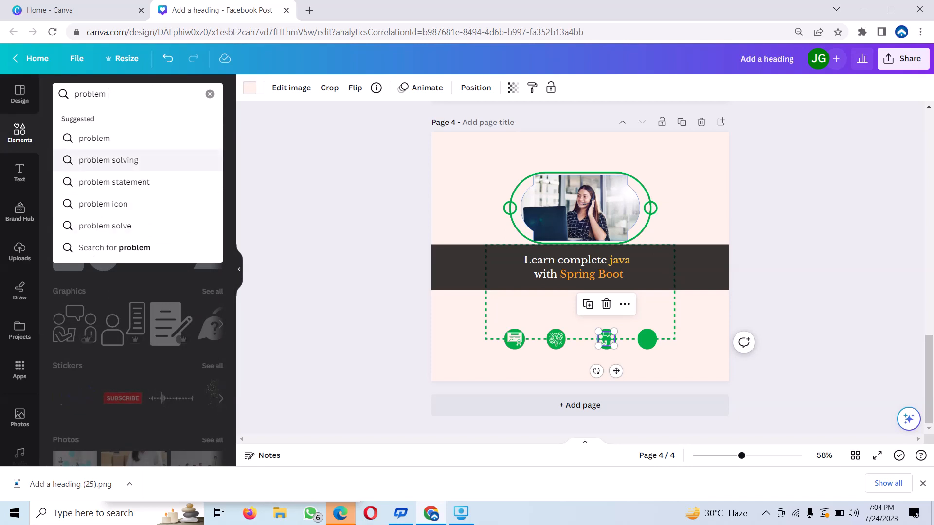
left_click(109, 160)
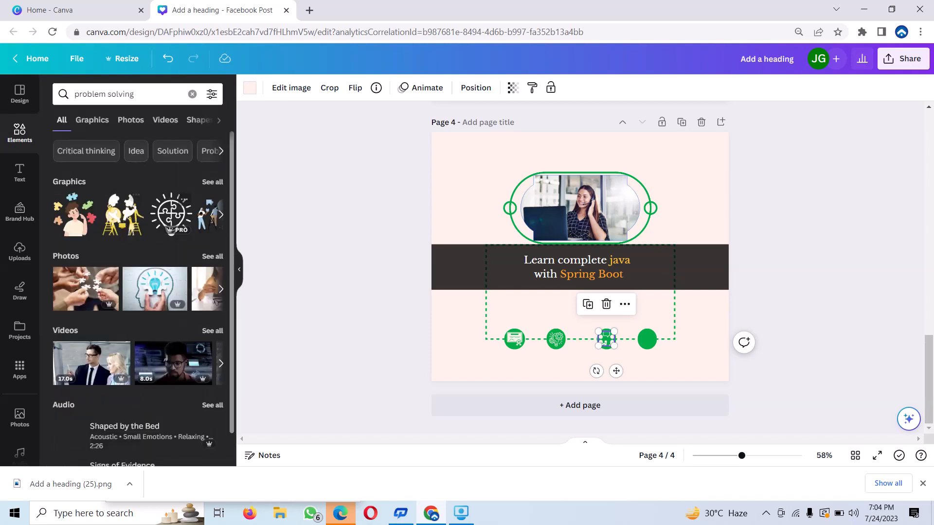
Add the puzzle light bulb graphic with a check mark, shrink it to icon size, and place it on the fourth green circle.
left_click(220, 215)
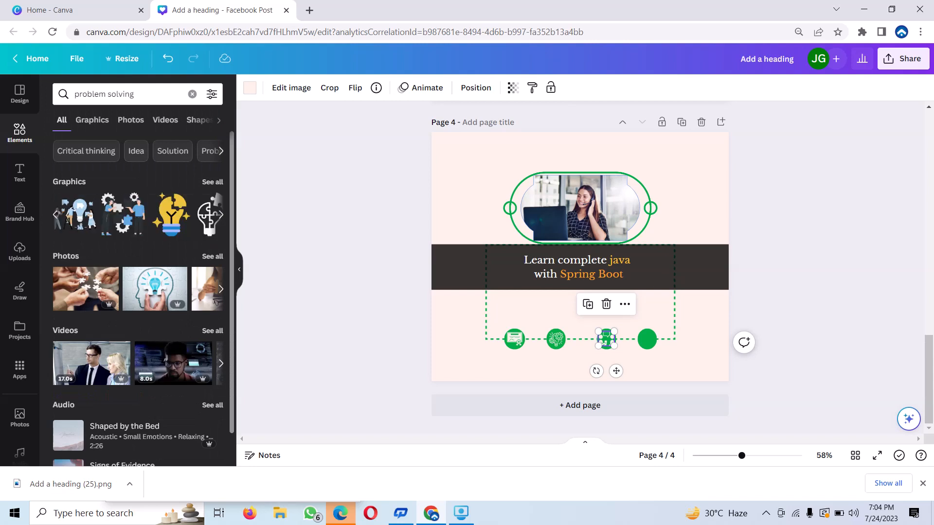
left_click(221, 214)
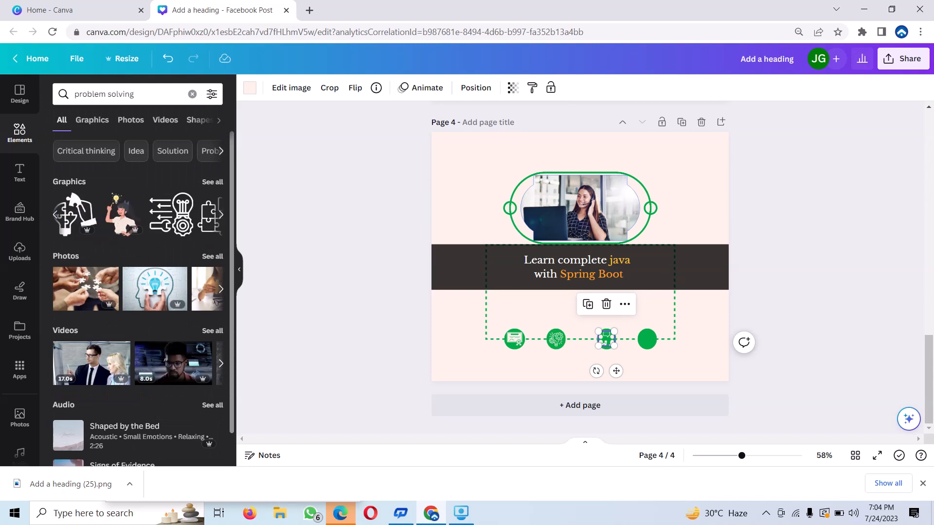
left_click(221, 215)
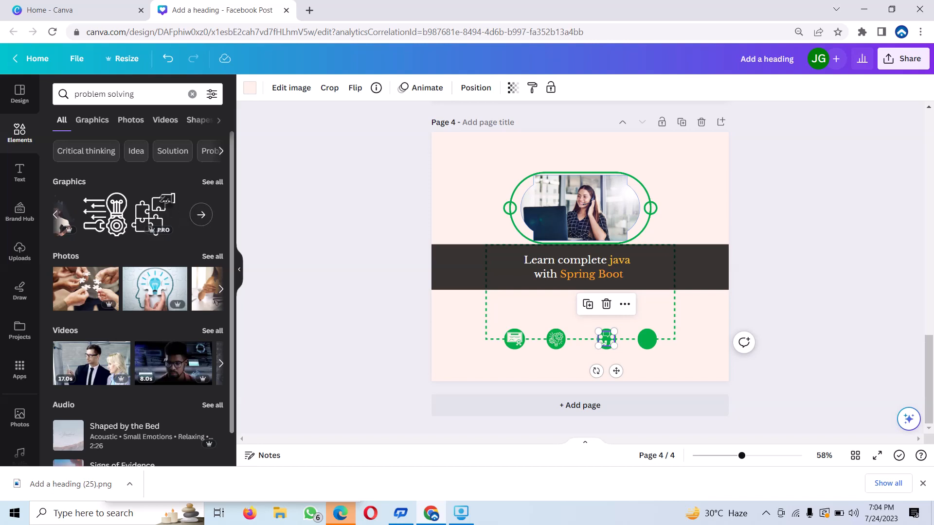
left_click(201, 214)
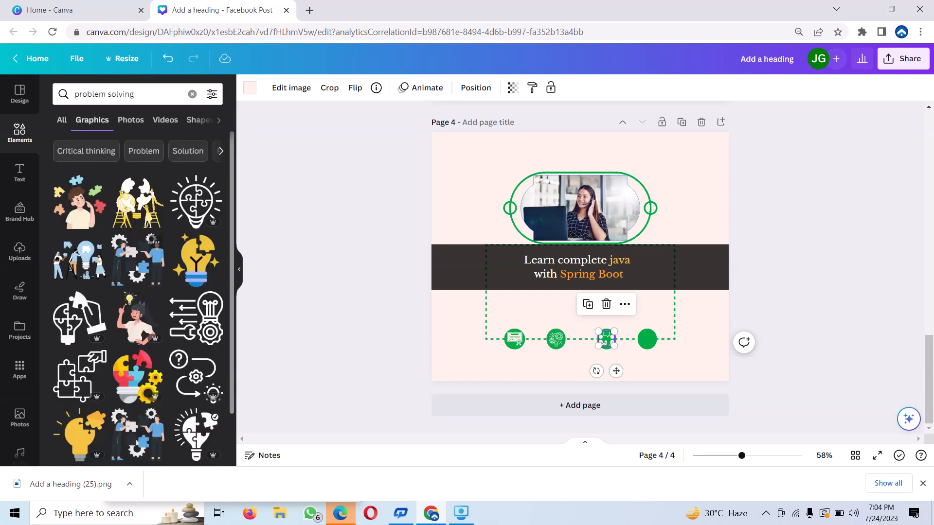
scroll(137, 299, "down", 2)
scroll(138, 248, "down", 4)
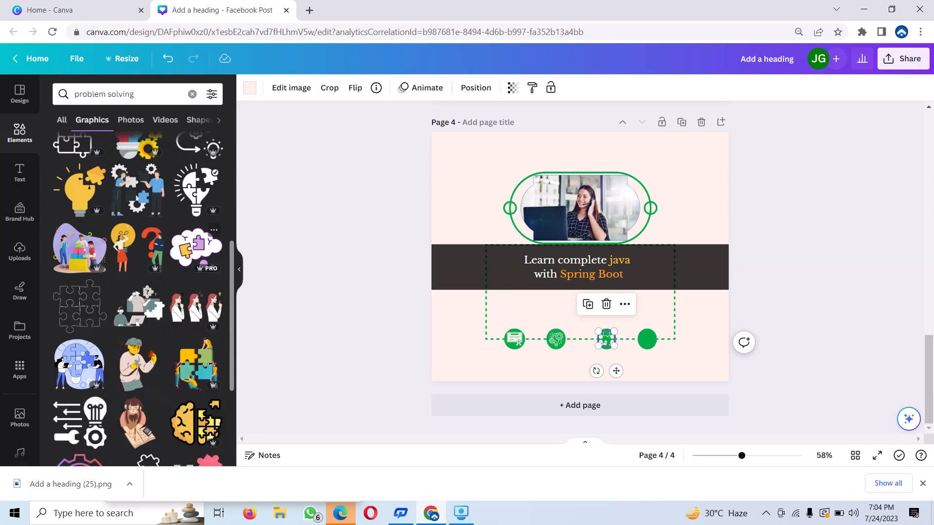
scroll(138, 299, "down", 2)
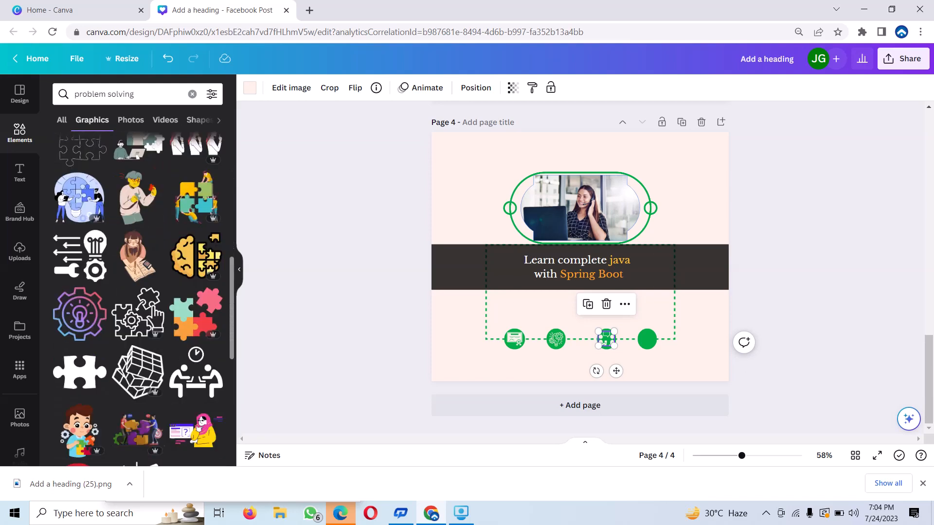
scroll(138, 299, "up", 2)
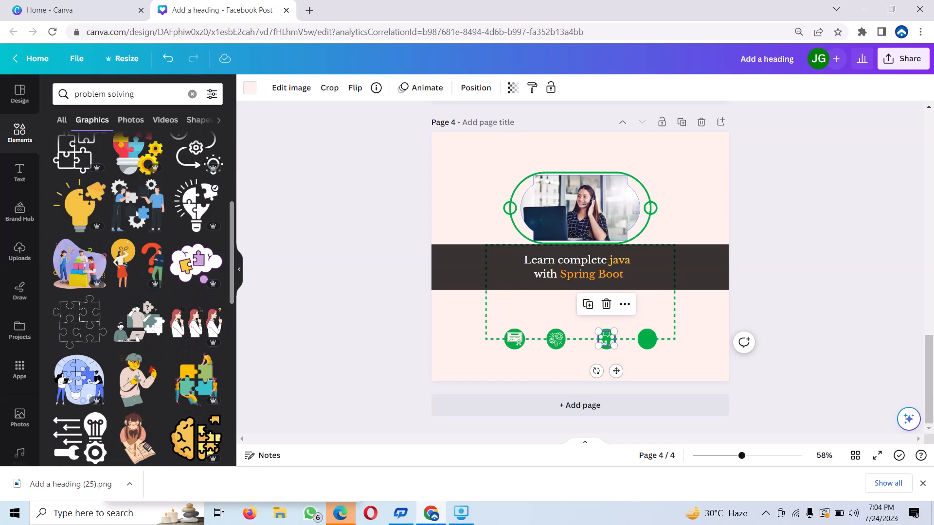
scroll(138, 299, "up", 2)
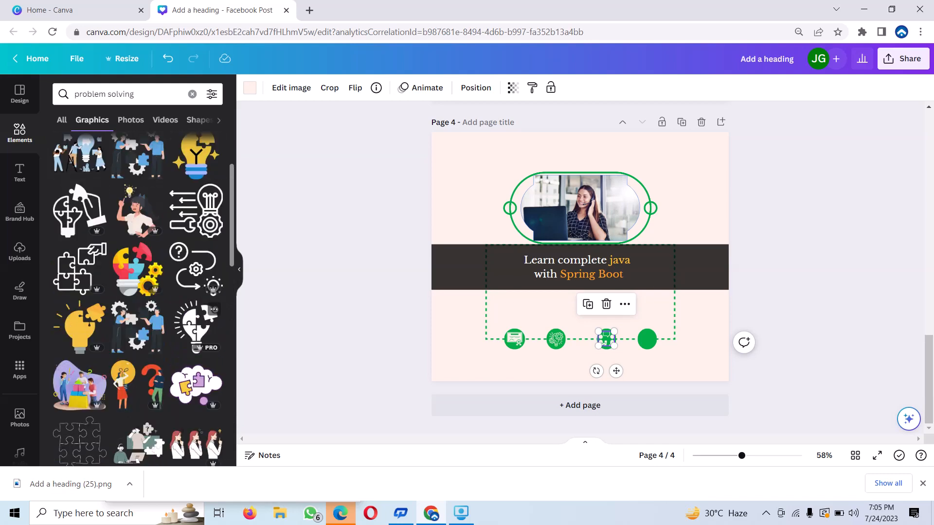
left_click(196, 325)
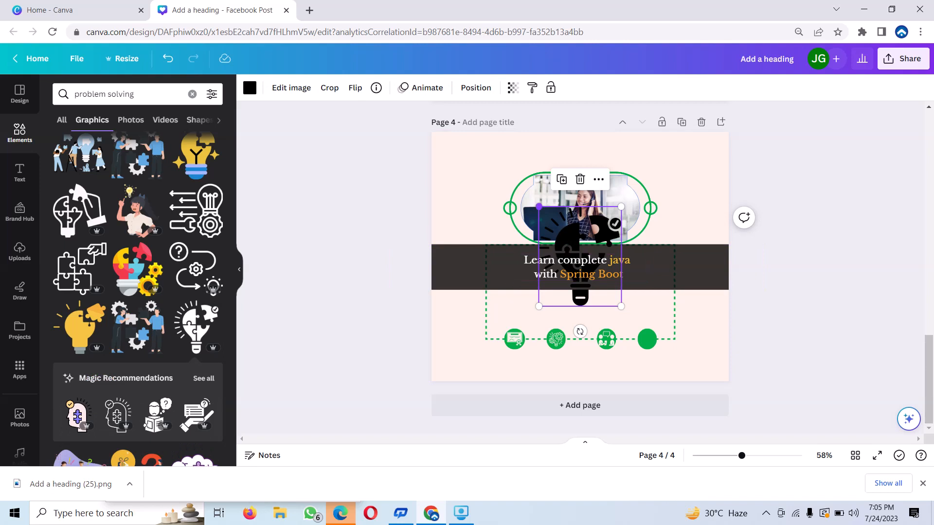
left_click_drag(538, 206, 647, 339)
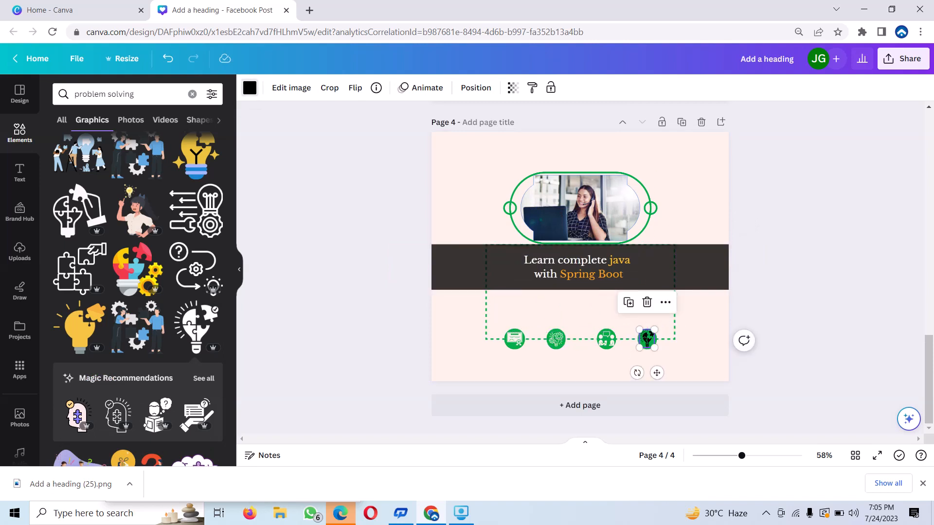
Recolour the puzzle light bulb icon to the pale document colour #fdf1e9 and deselect it.
left_click(250, 88)
left_click(63, 242)
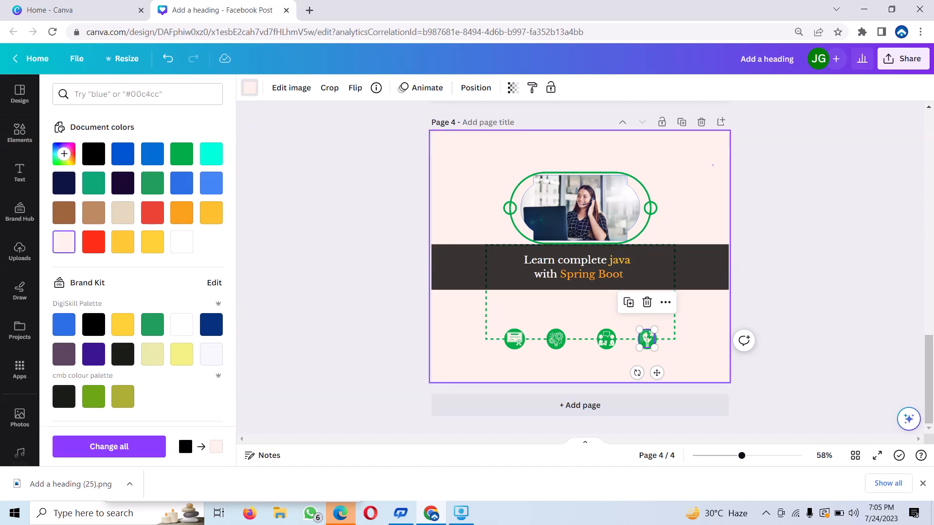
left_click(712, 163)
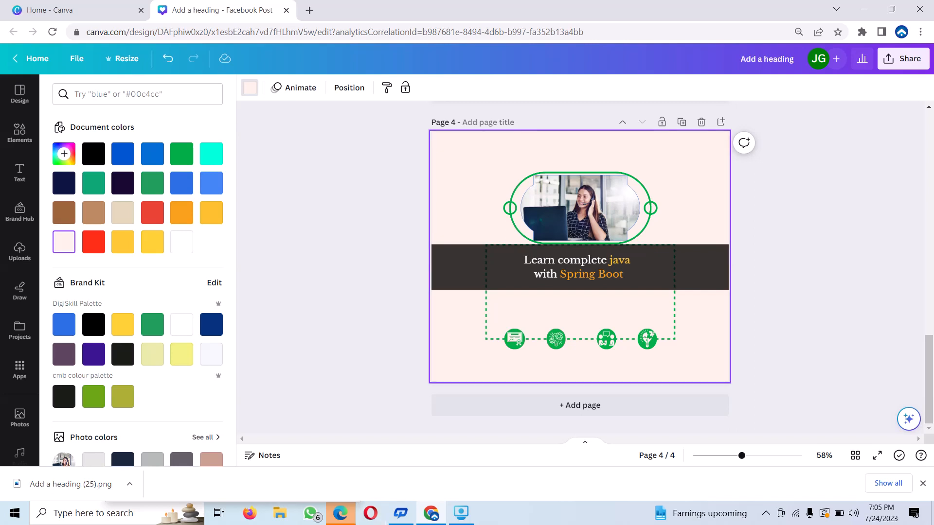
Shrink the dotted box slightly from its lower corner and deselect it.
left_click(579, 358)
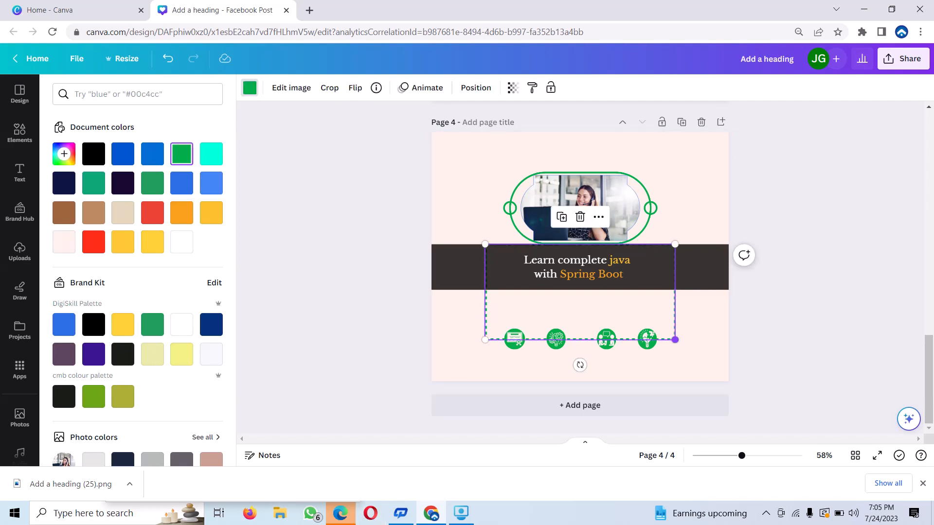
left_click_drag(675, 340, 673, 339)
left_click(697, 354)
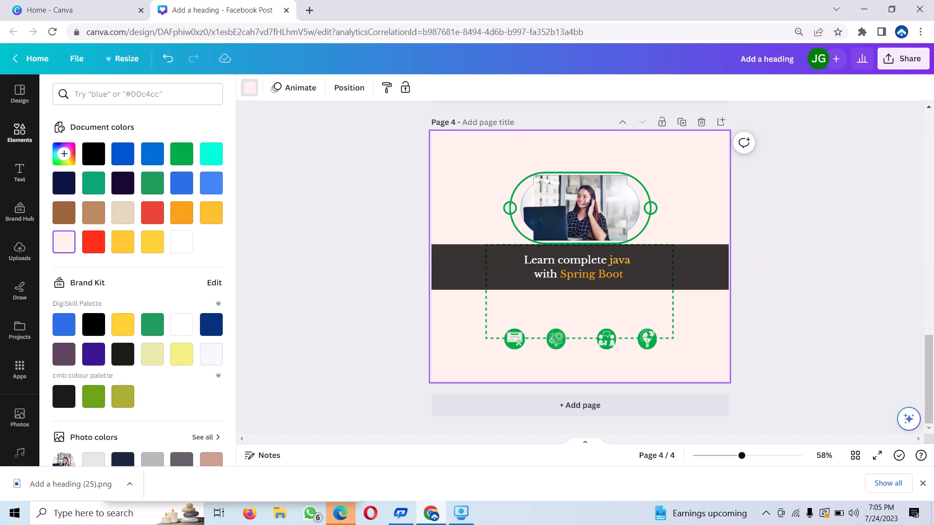
Add a subheading below the icon circles, replace its text with "20", and widen its text box.
left_click(20, 172)
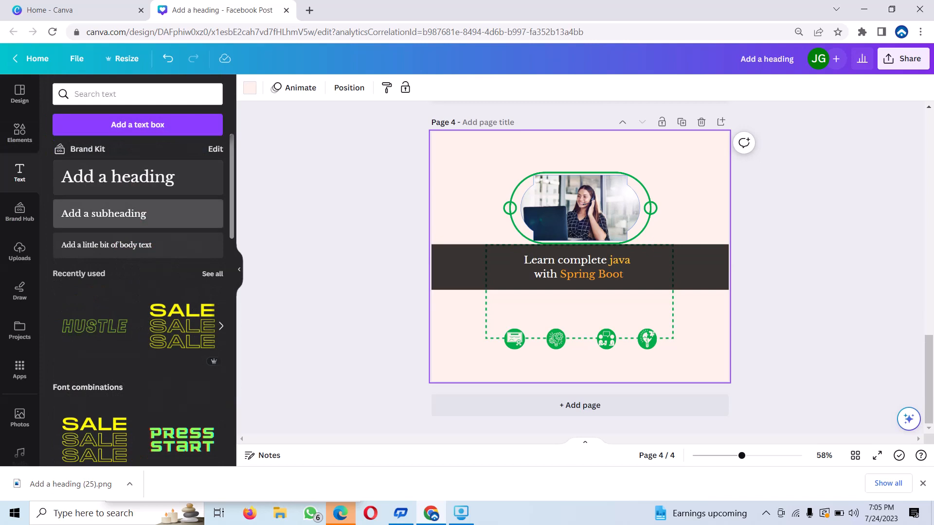
left_click(103, 214)
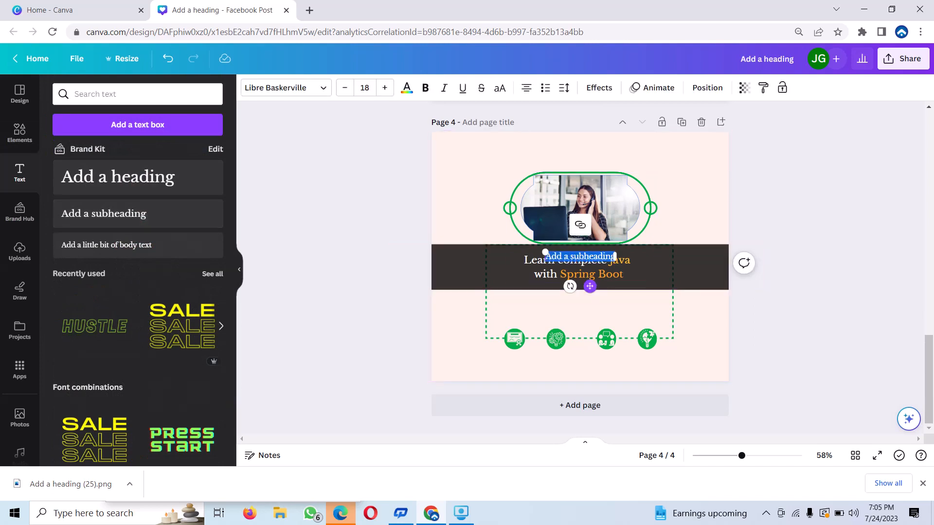
left_click_drag(589, 286, 537, 380)
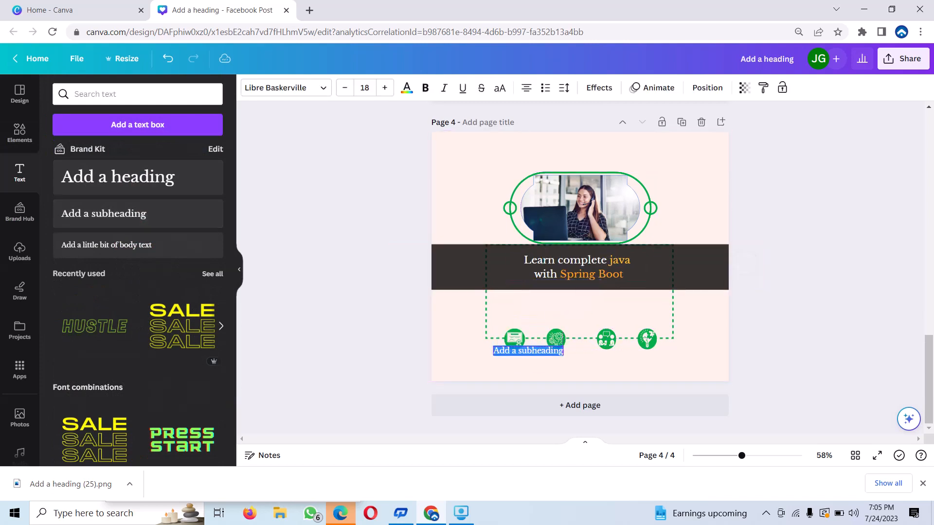
key("BackSpace")
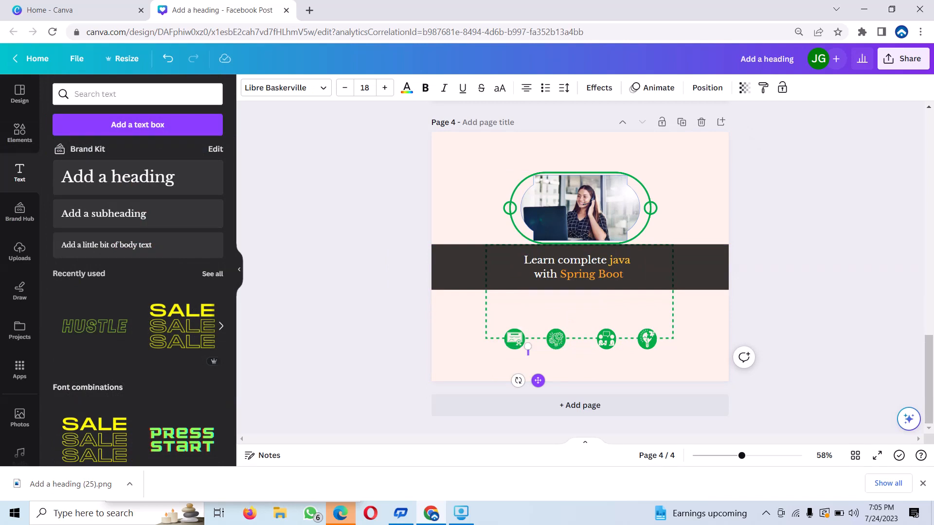
type("Cer")
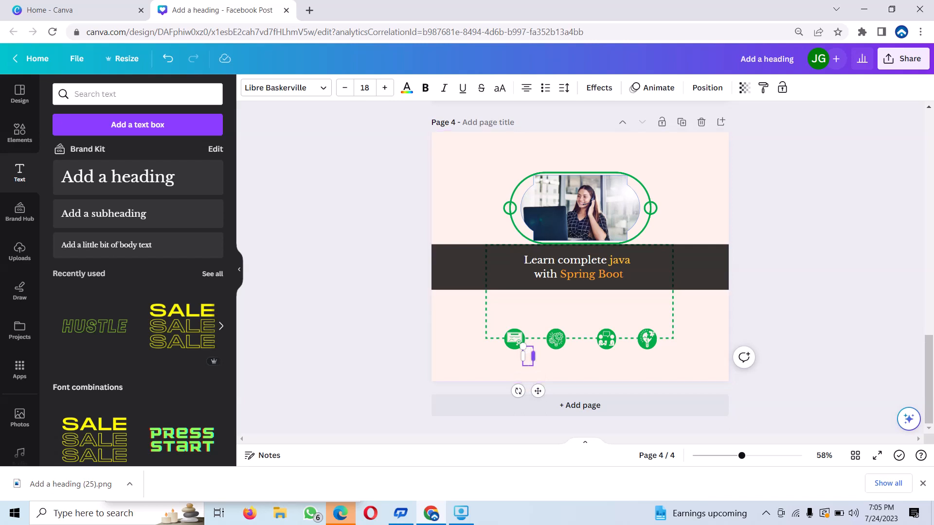
left_click_drag(533, 356, 573, 357)
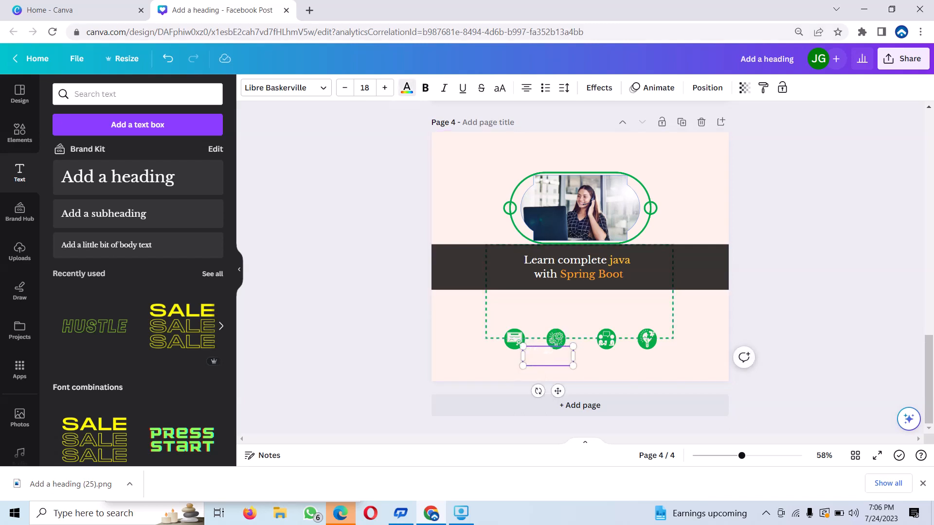
Recolour the "20" caption text to black #000000.
left_click(407, 88)
left_click(94, 154)
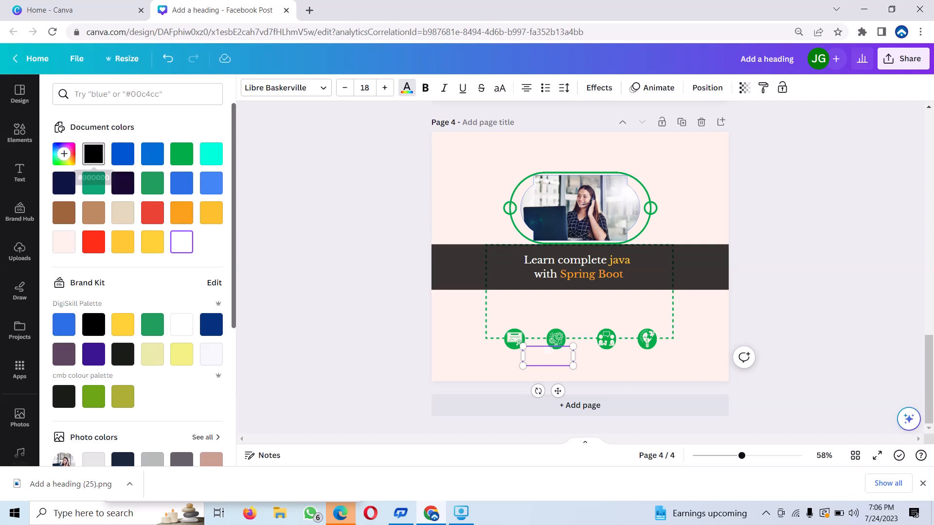
left_click(94, 154)
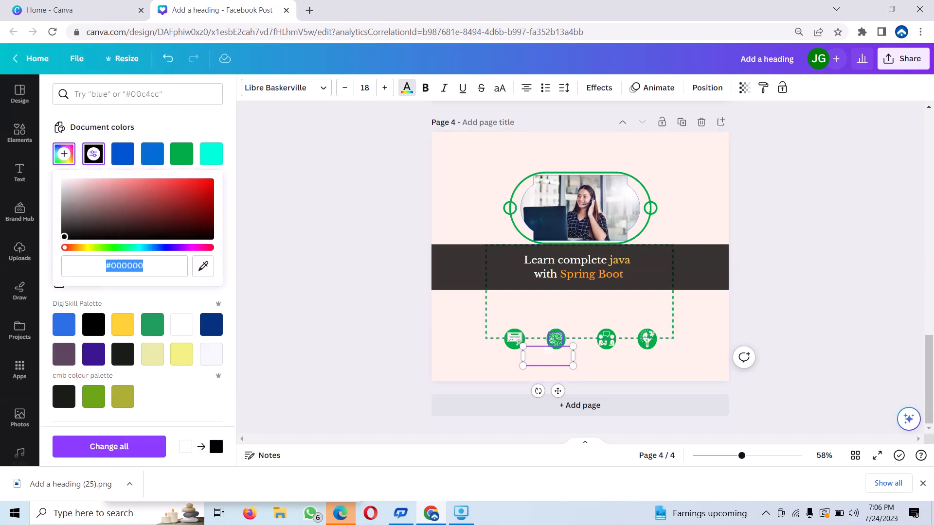
left_click(548, 352)
double_click(548, 351)
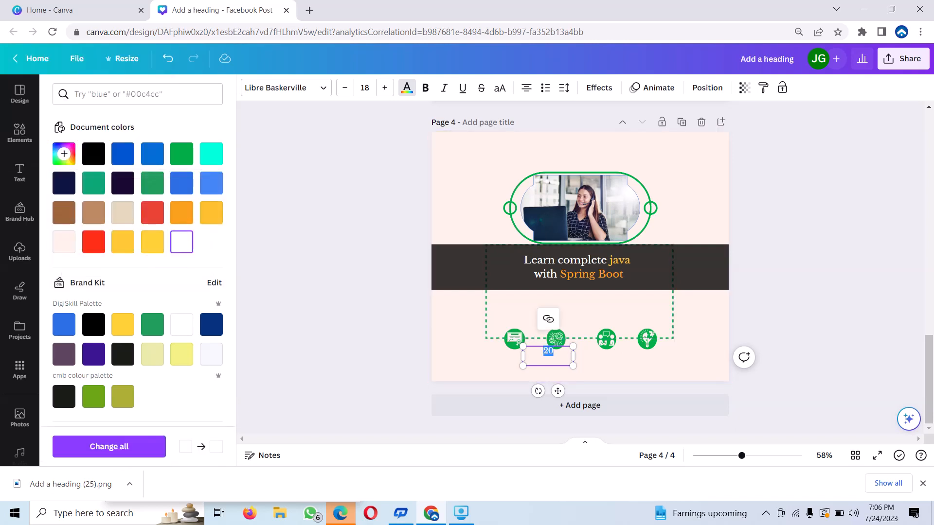
left_click(182, 242)
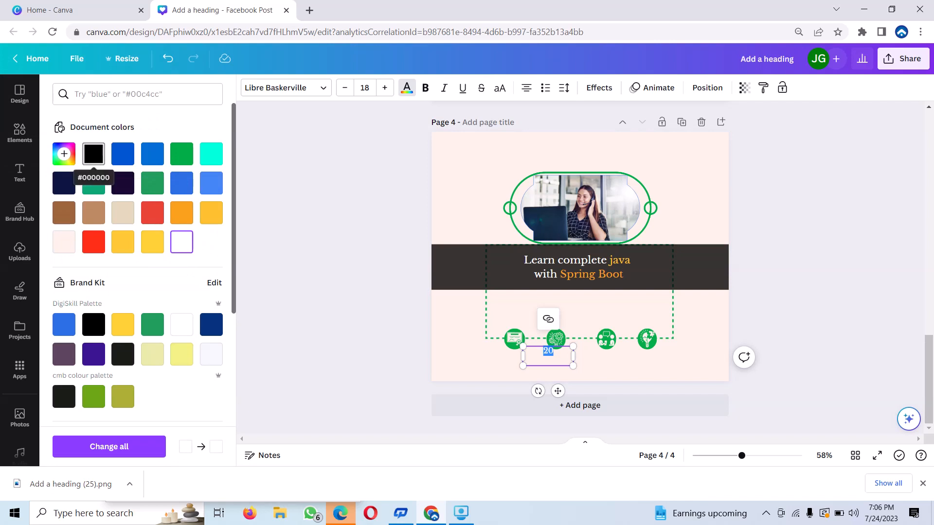
left_click(94, 153)
left_click(94, 154)
key("Escape")
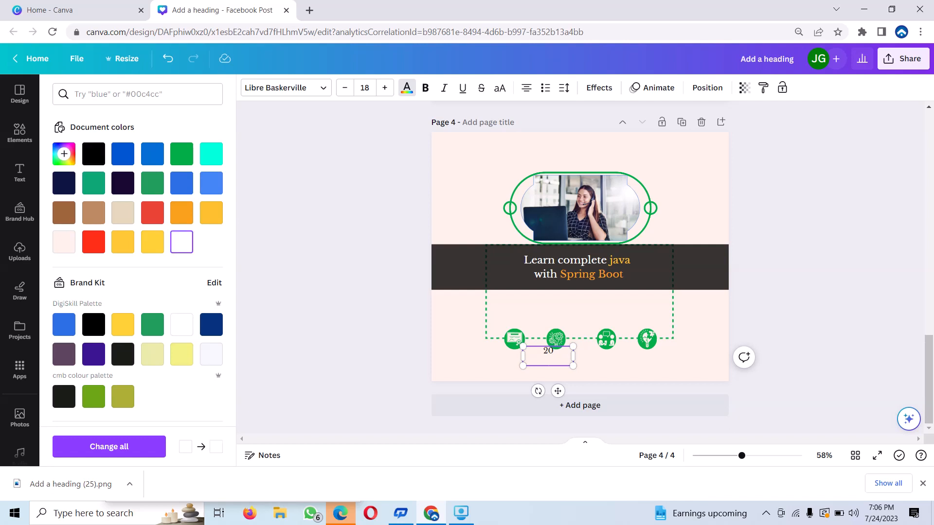
Add a second line reading "Certification" beneath the "20" in the caption.
key("ctrl+a")
left_click(553, 351)
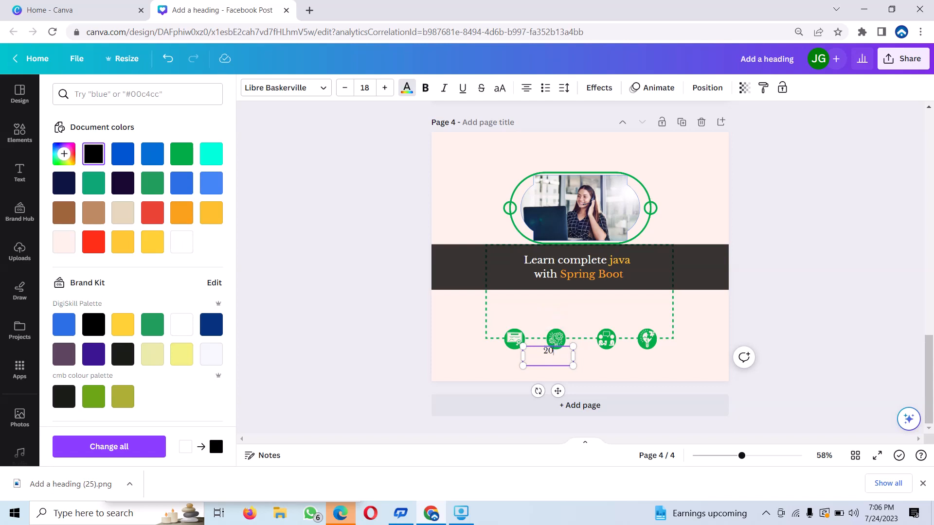
key("Return")
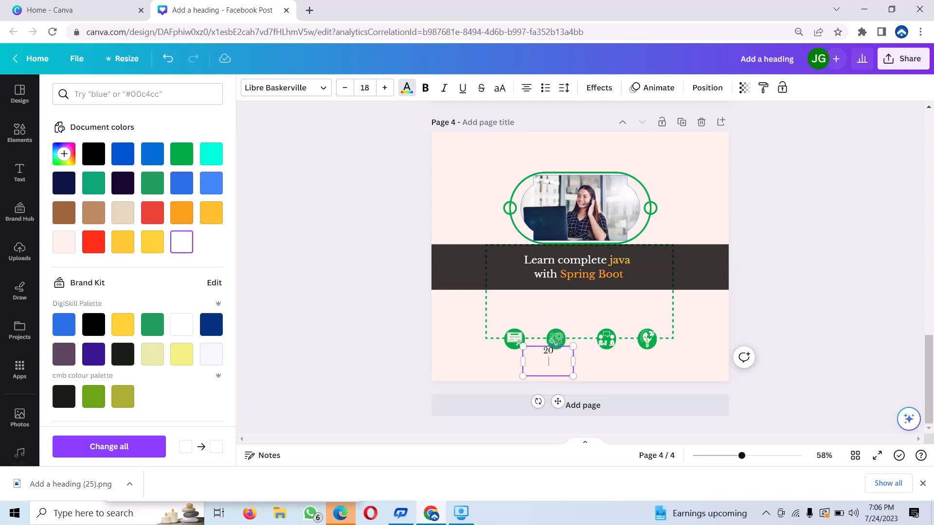
type("Cert")
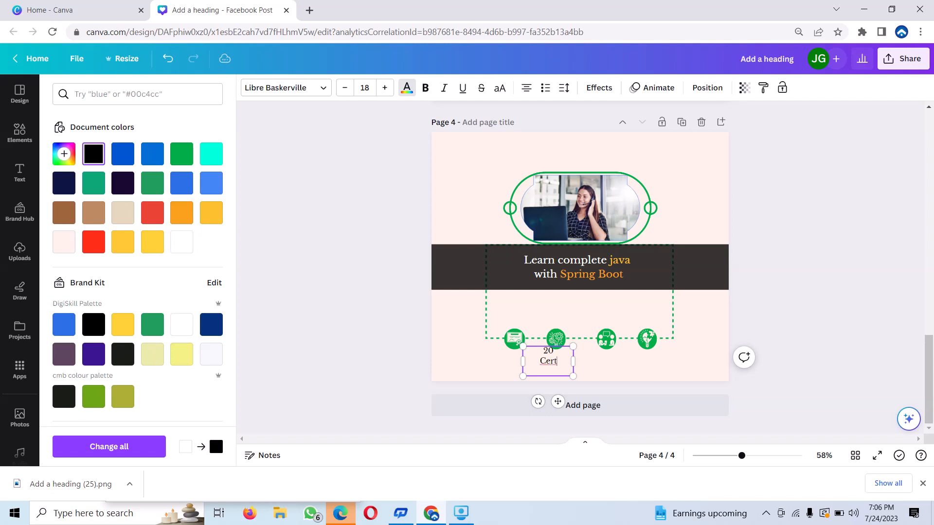
type("ification")
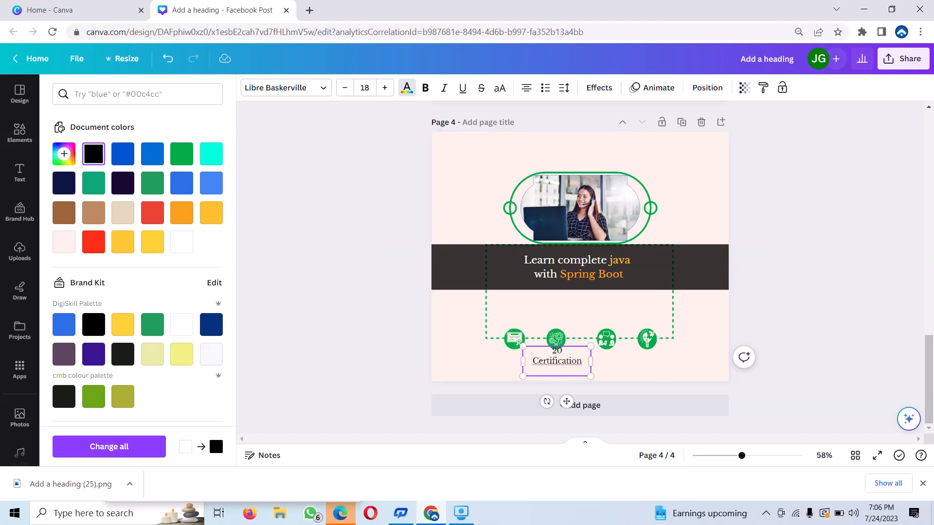
Set the "20 Certification" caption in Montserrat Classic and scale it down to font size 13.3.
left_click(286, 88)
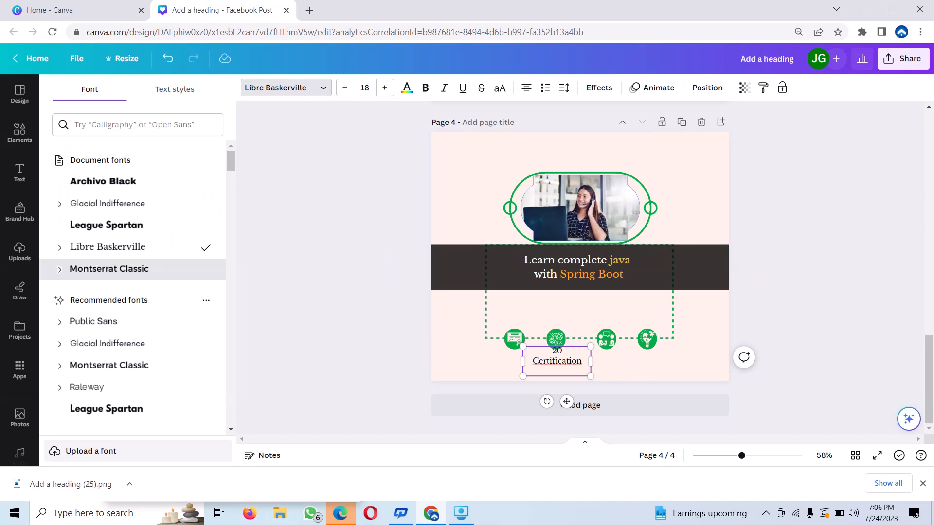
left_click(109, 269)
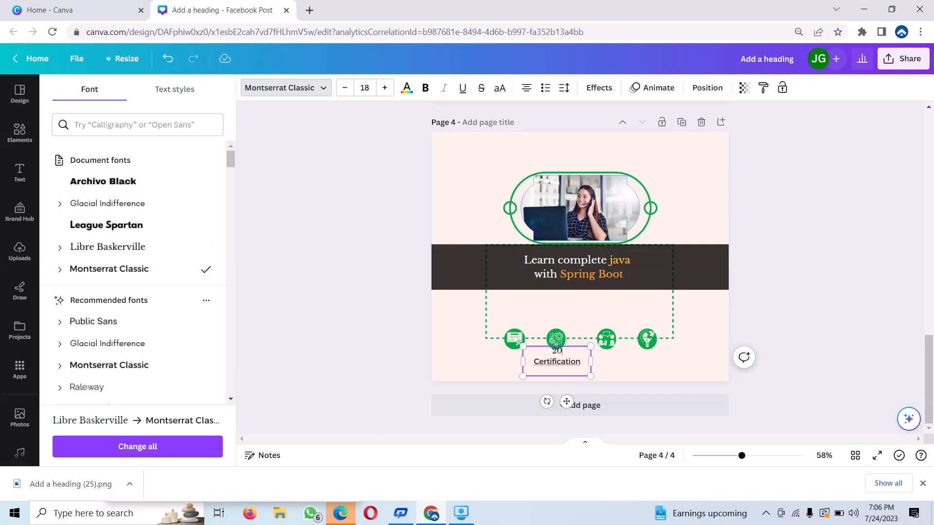
key("ctrl+z")
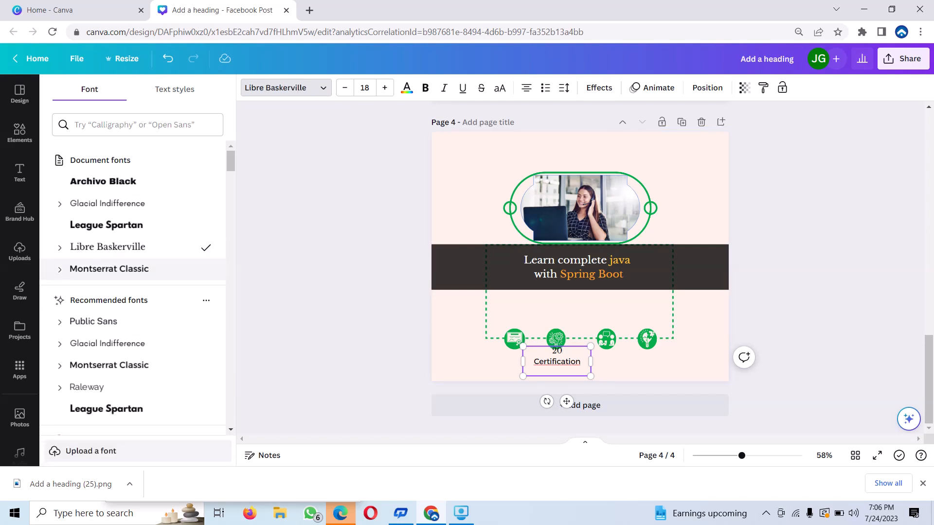
left_click(109, 269)
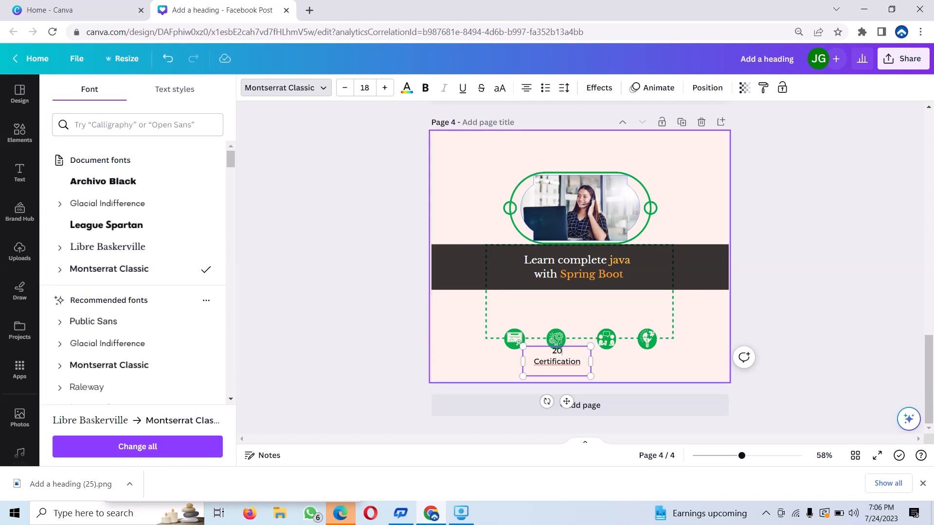
left_click_drag(523, 346, 541, 354)
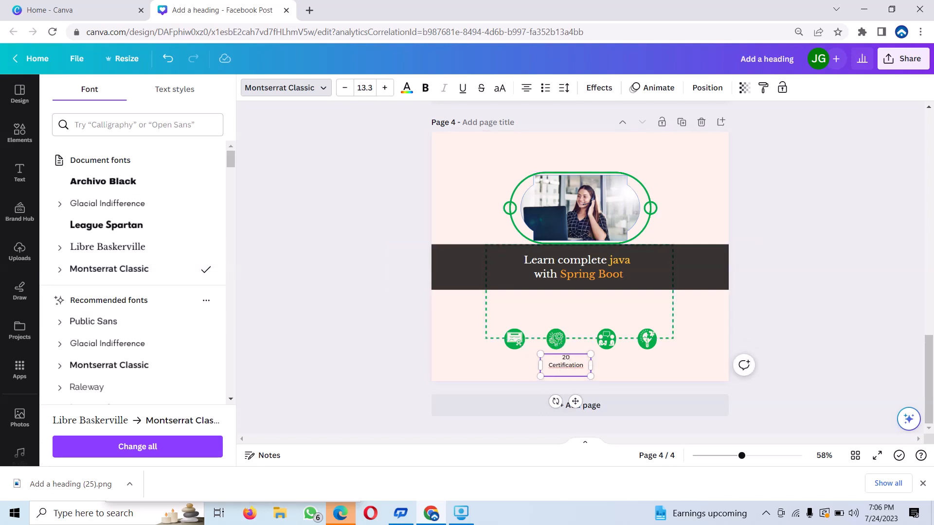
Set the caption's line spacing to 1.02 and place it under the first green circle.
left_click(564, 87)
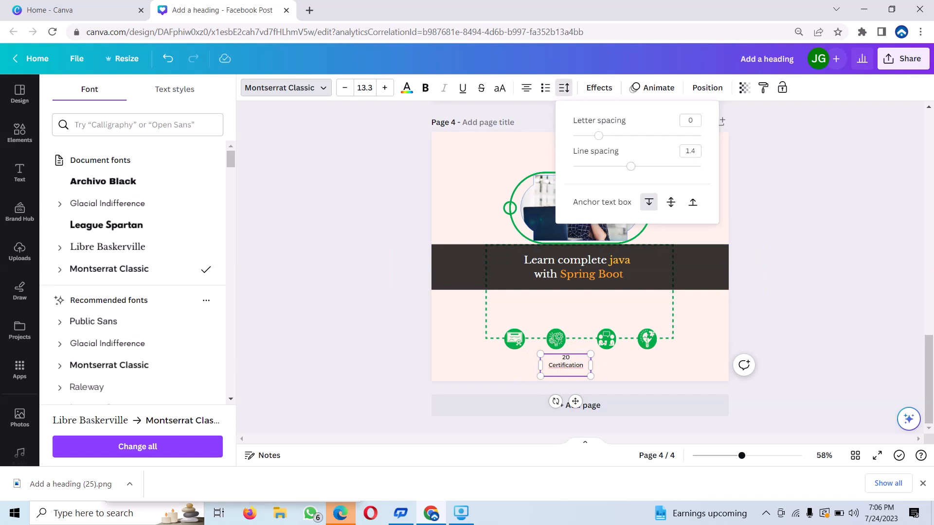
left_click_drag(631, 167, 606, 167)
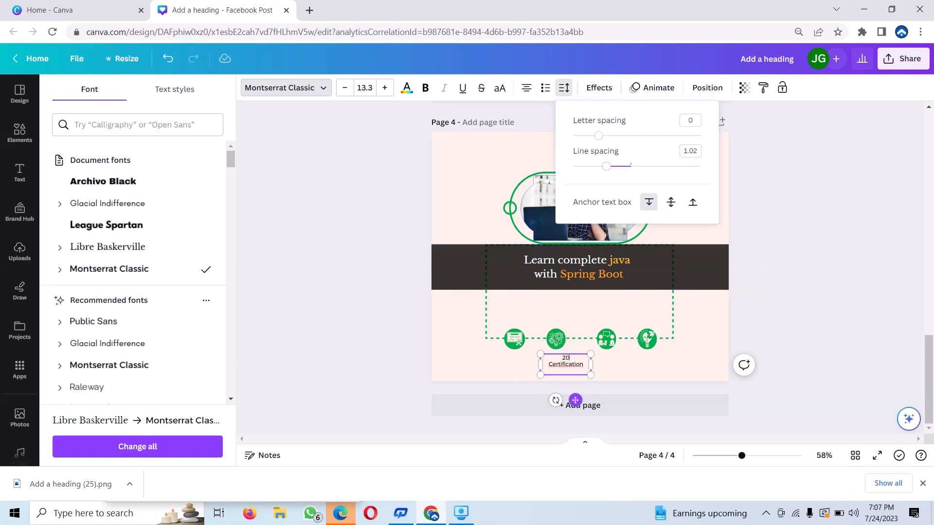
left_click_drag(575, 401, 524, 395)
left_click(570, 371)
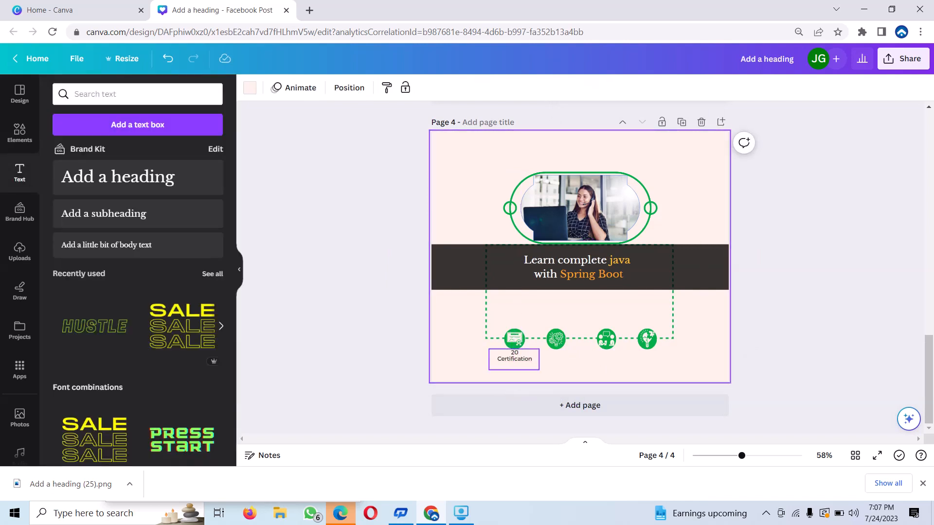
Duplicate the "20 Certification" caption, place the copy under the second green circle, and clear its text.
left_click(515, 360)
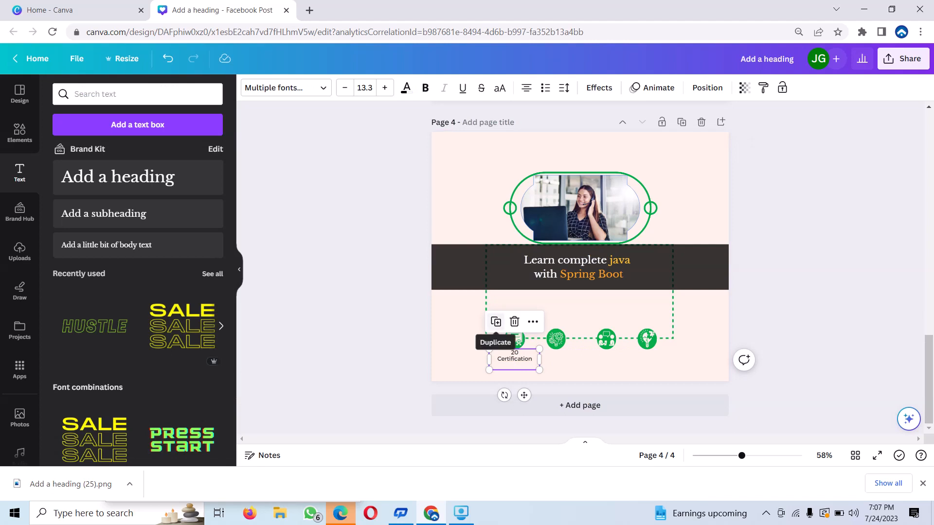
left_click(501, 326)
left_click_drag(519, 365, 556, 360)
double_click(556, 359)
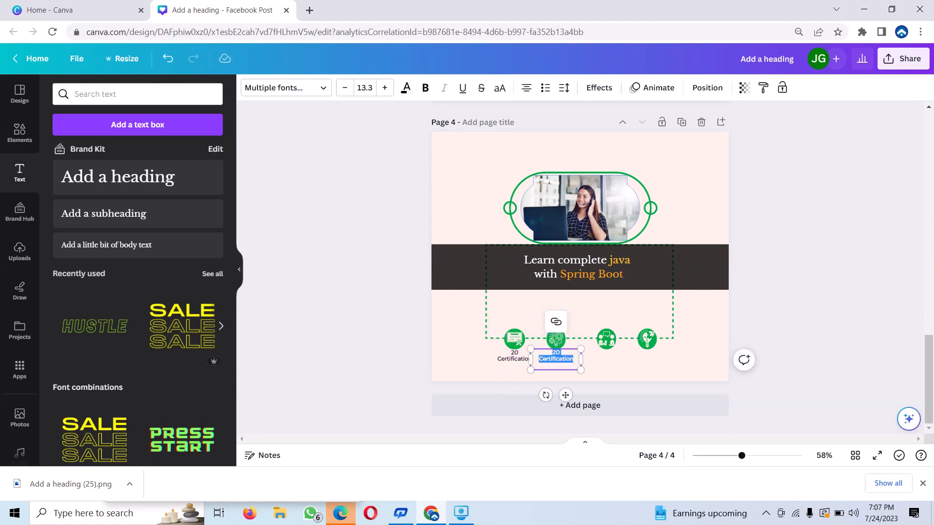
key("BackSpace")
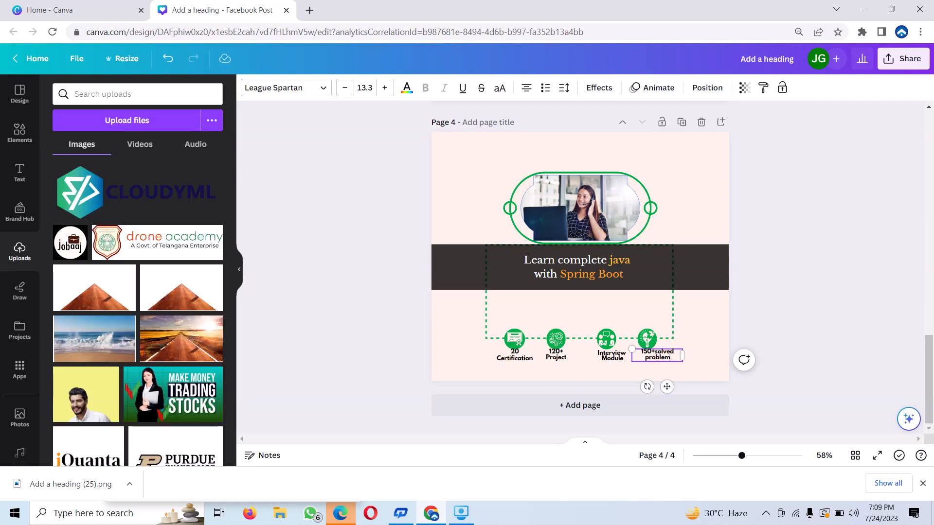
Complete the fourth caption as "150+solved problems" and align the captions under their green circles.
type("s")
left_click(703, 358)
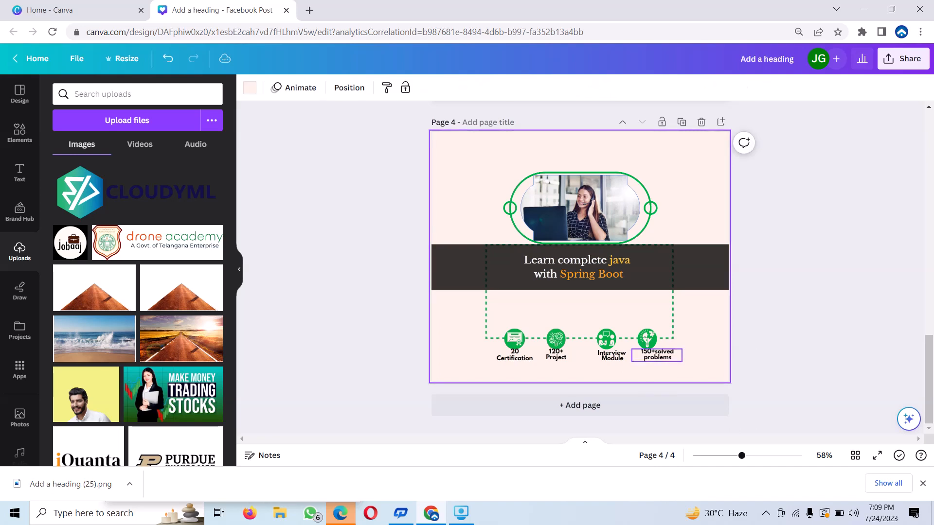
left_click_drag(657, 355, 555, 356)
left_click(627, 311)
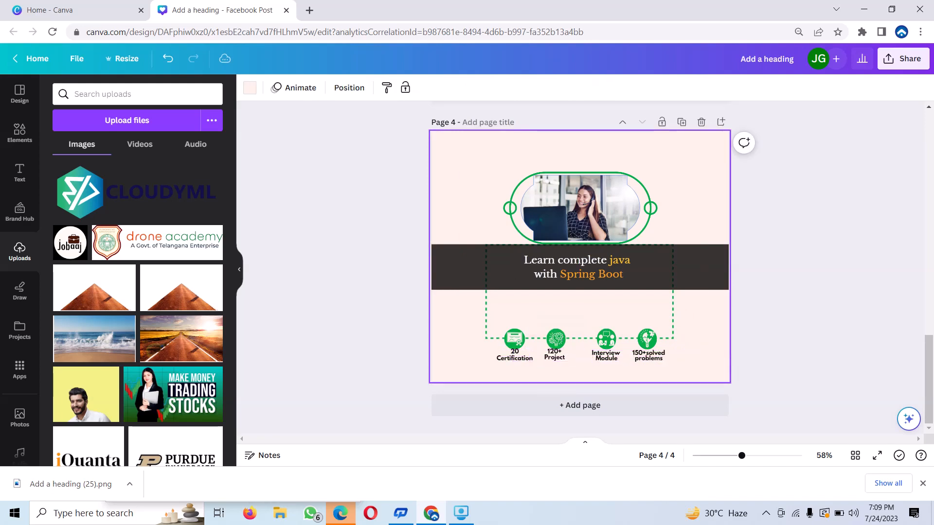